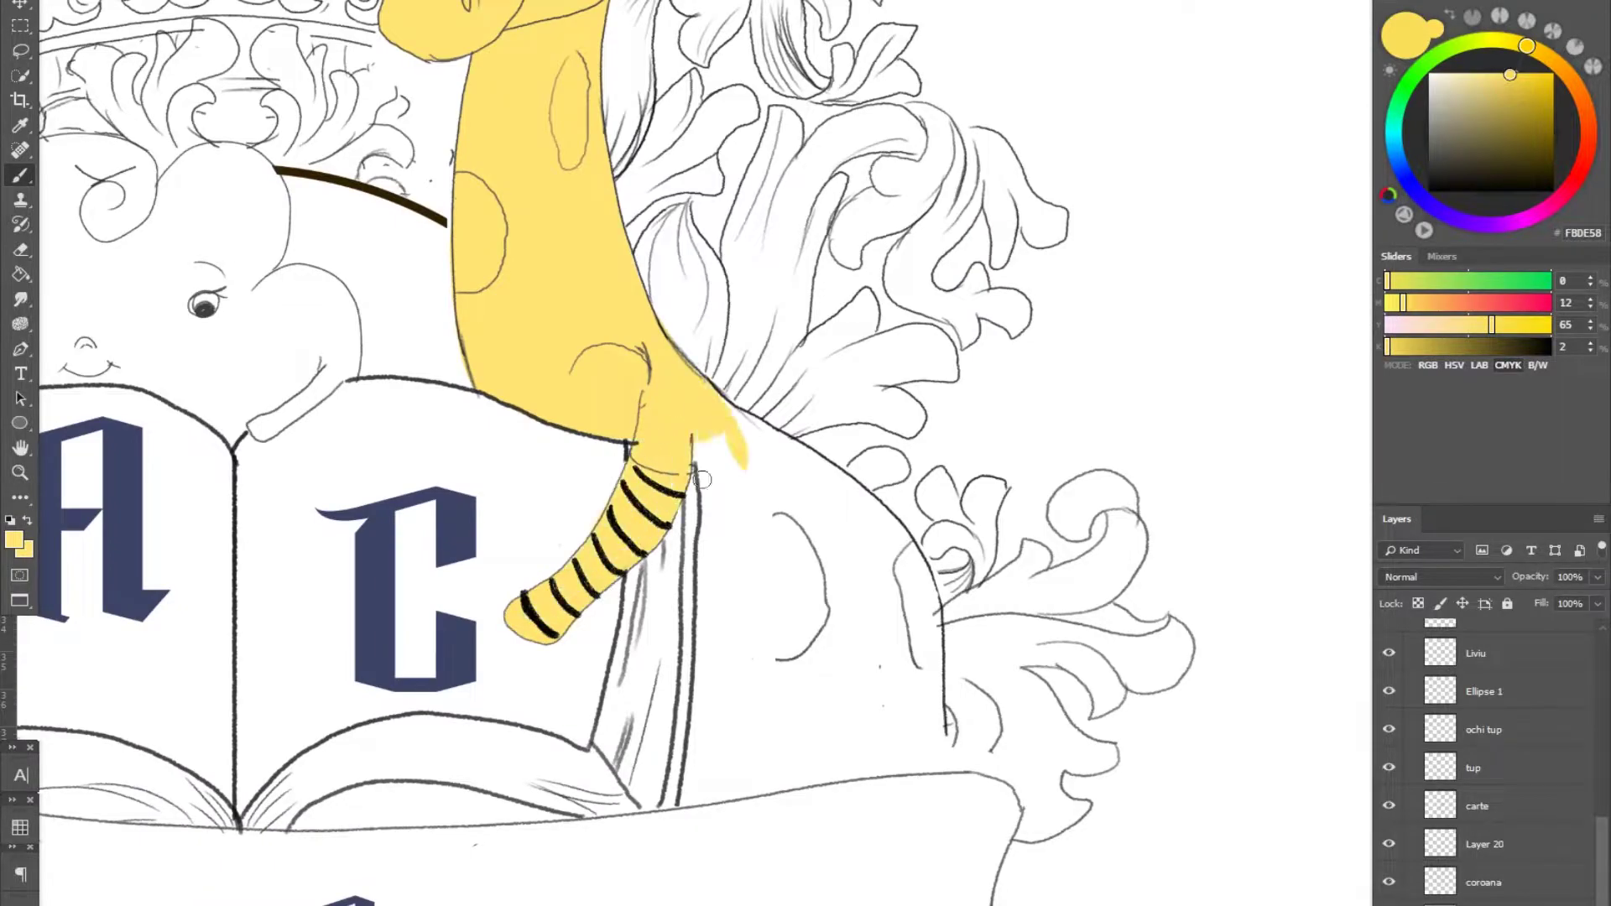
# - Finish the giraffe's yellow base by painting along the book edge and filling the outlined area
pyautogui.moveTo(703, 478); pyautogui.dragTo(933, 769)
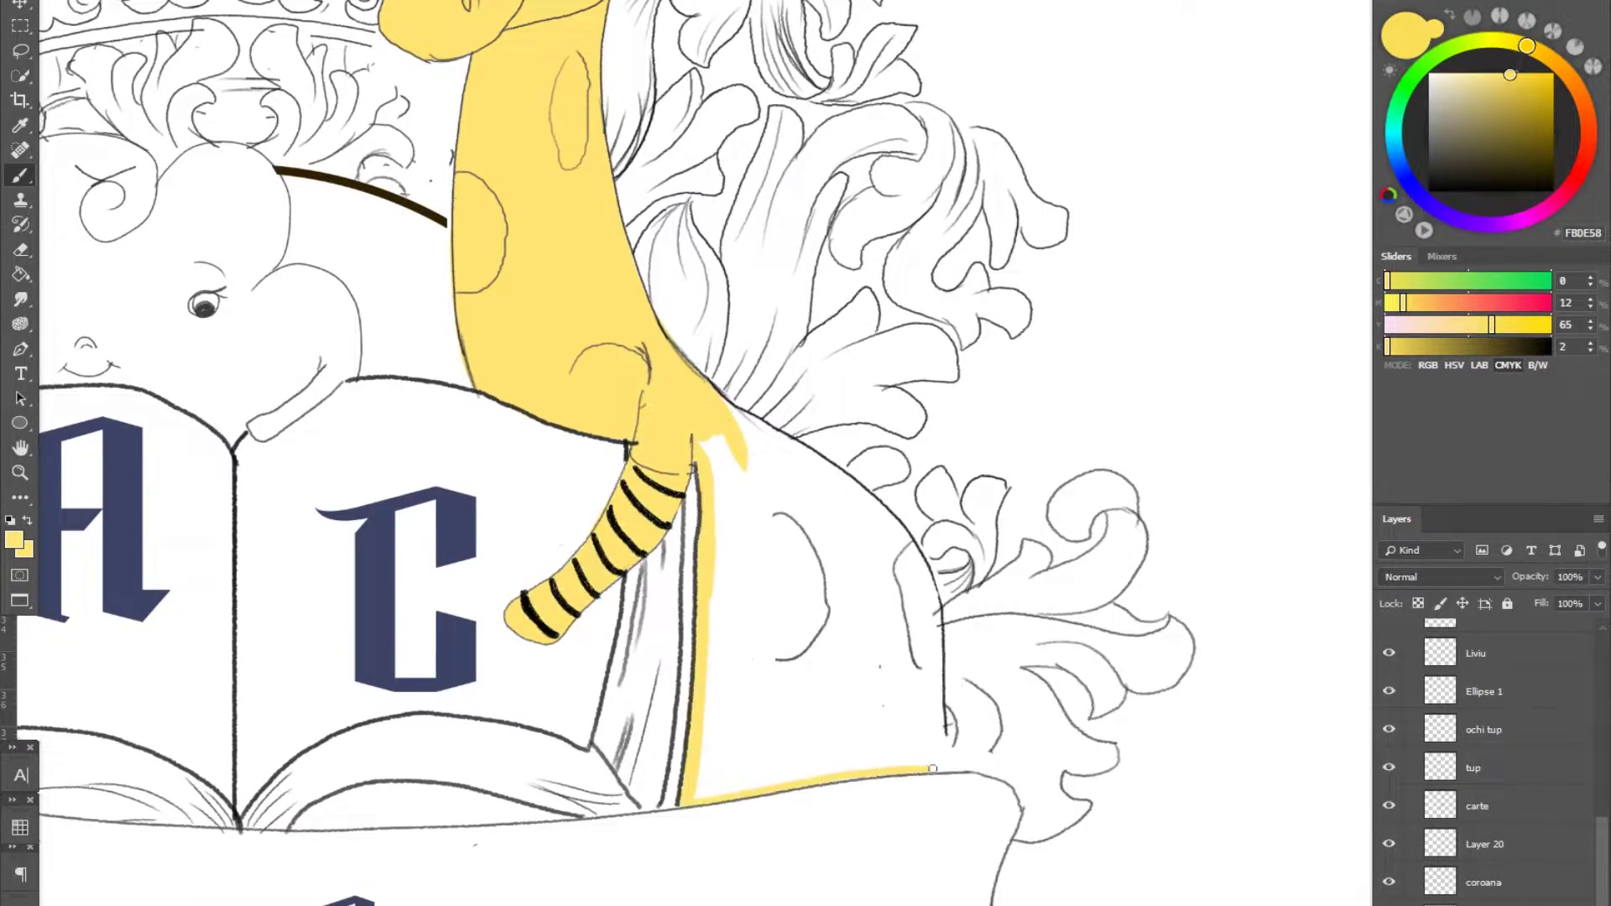
pyautogui.click(930, 639)
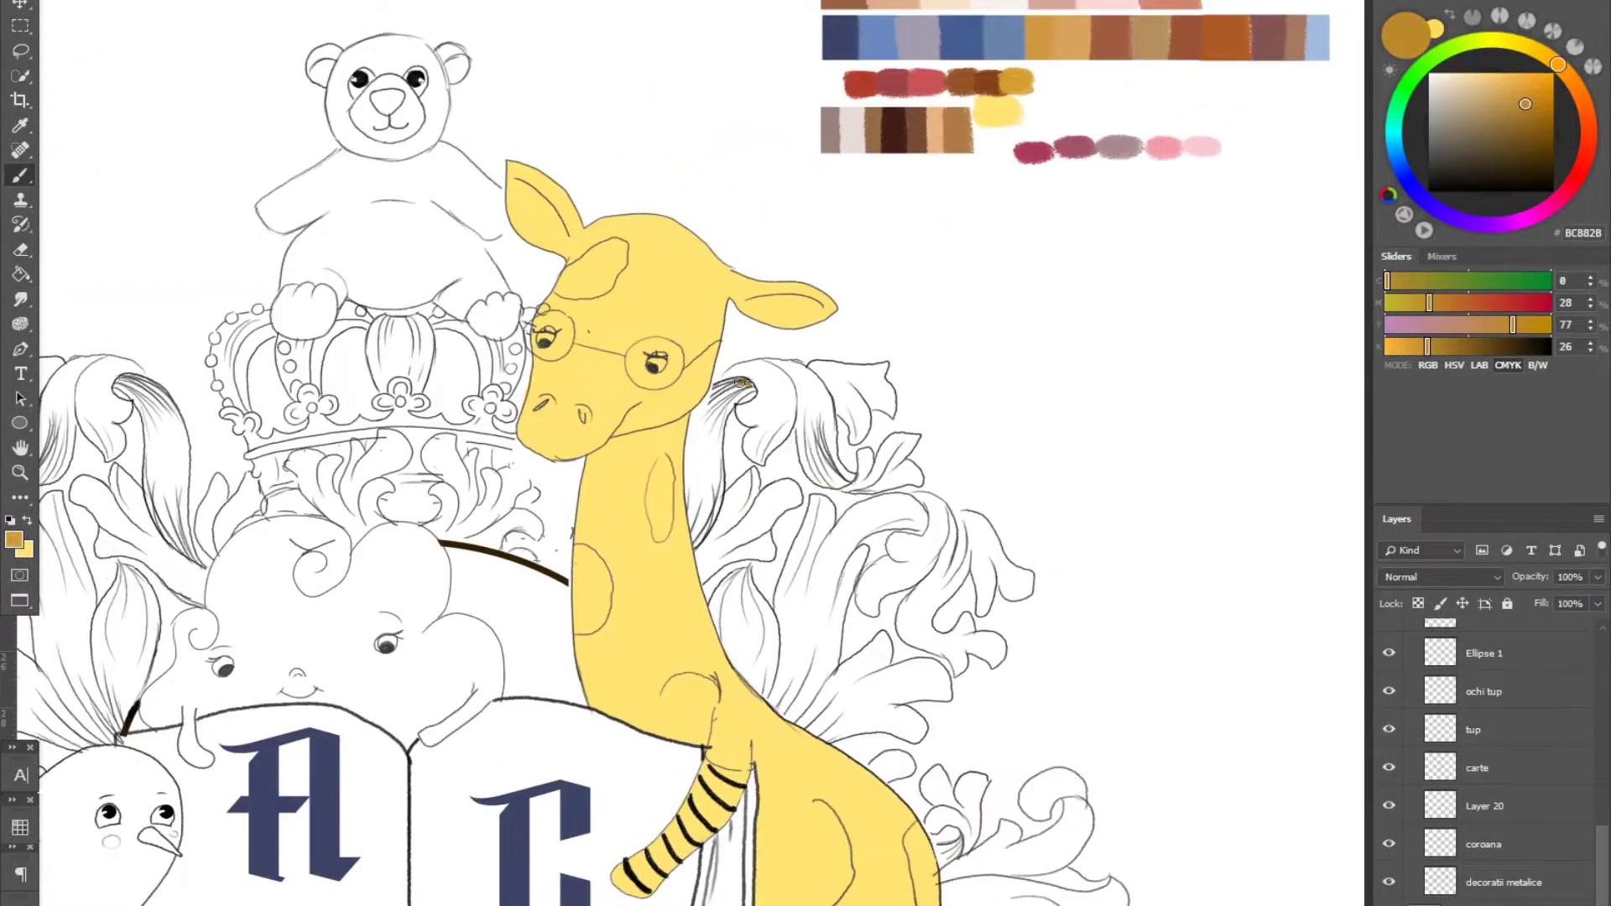
# - Paint the leaf behind the giraffe's neck, its tuft, curl and upper tip brown
pyautogui.moveTo(738, 382); pyautogui.dragTo(693, 458)
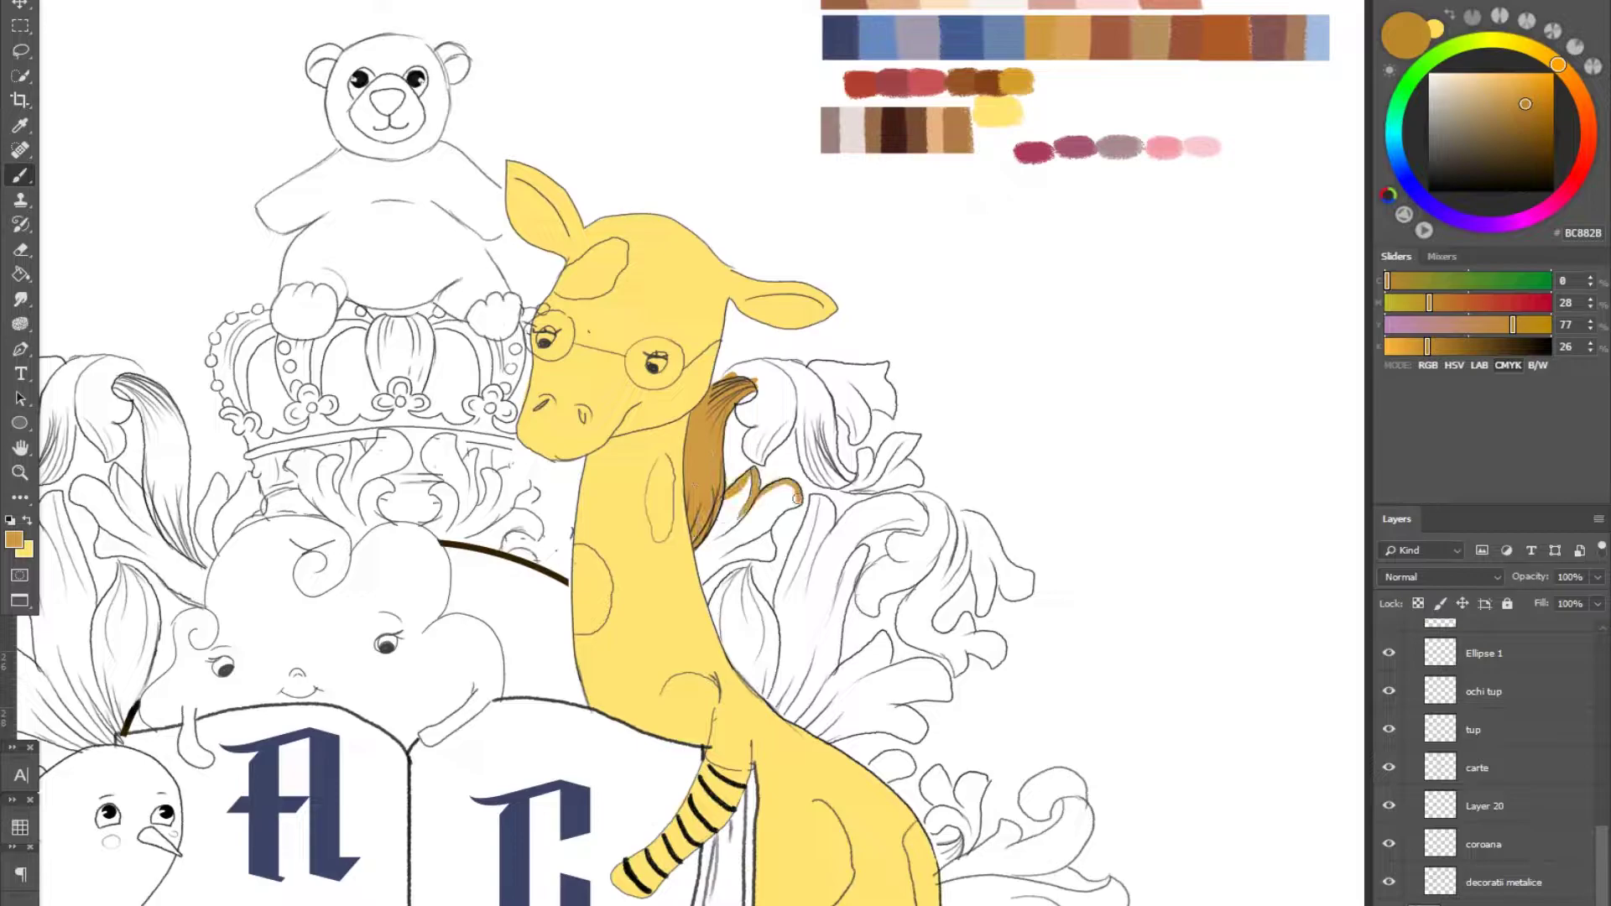
pyautogui.press('b')
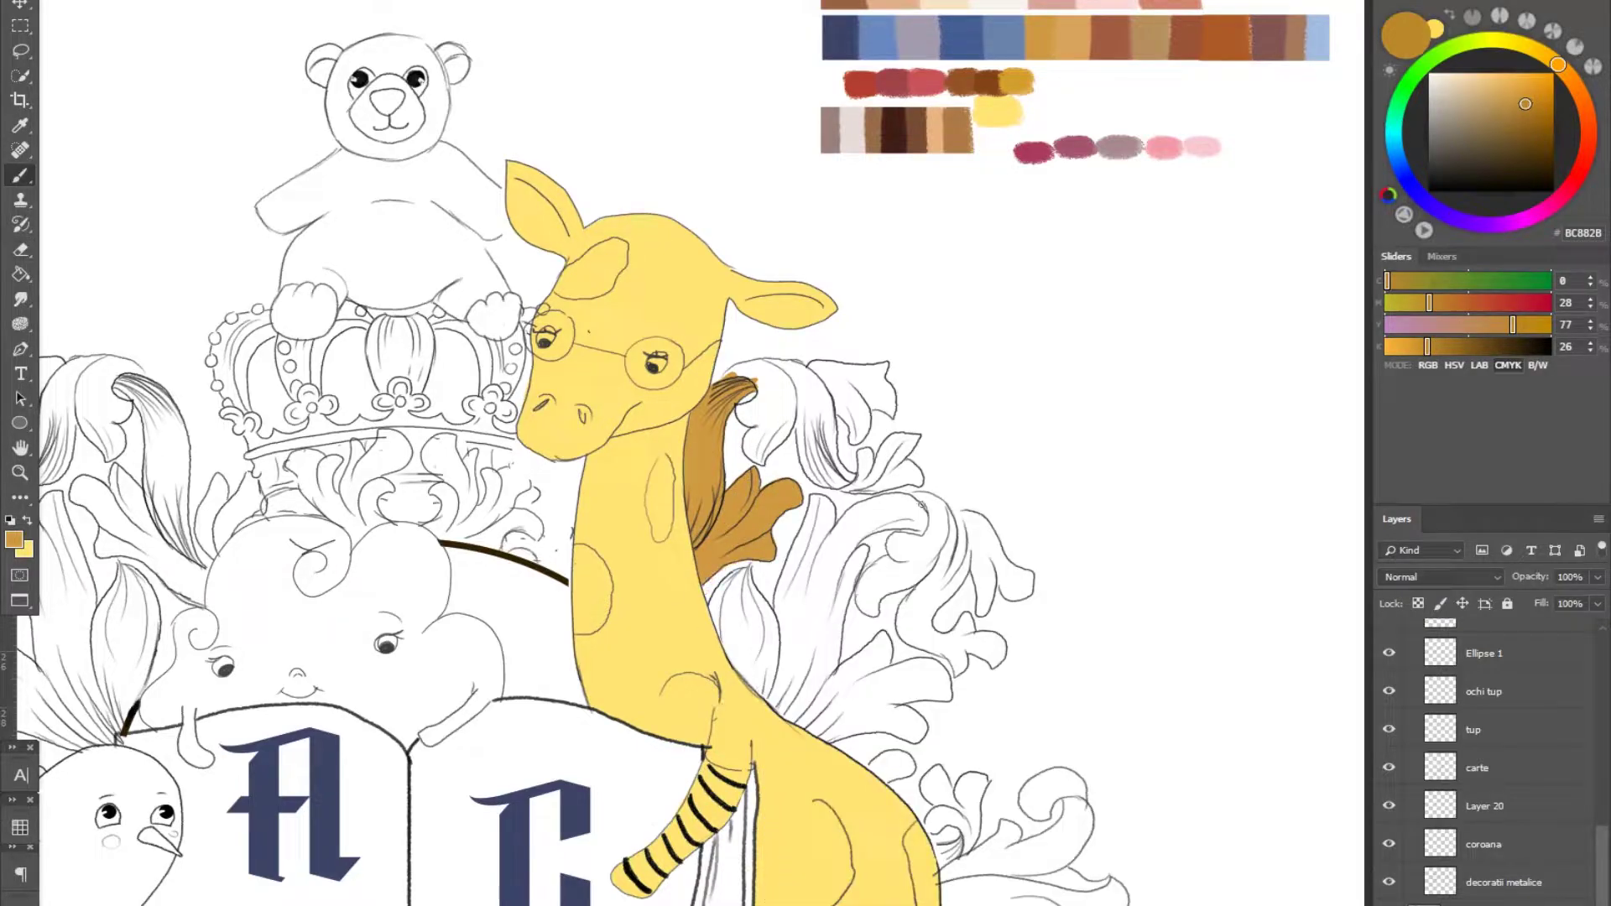
pyautogui.rightClick(759, 597)
pyautogui.moveTo(743, 575); pyautogui.dragTo(774, 700)
pyautogui.moveTo(814, 499); pyautogui.dragTo(811, 703)
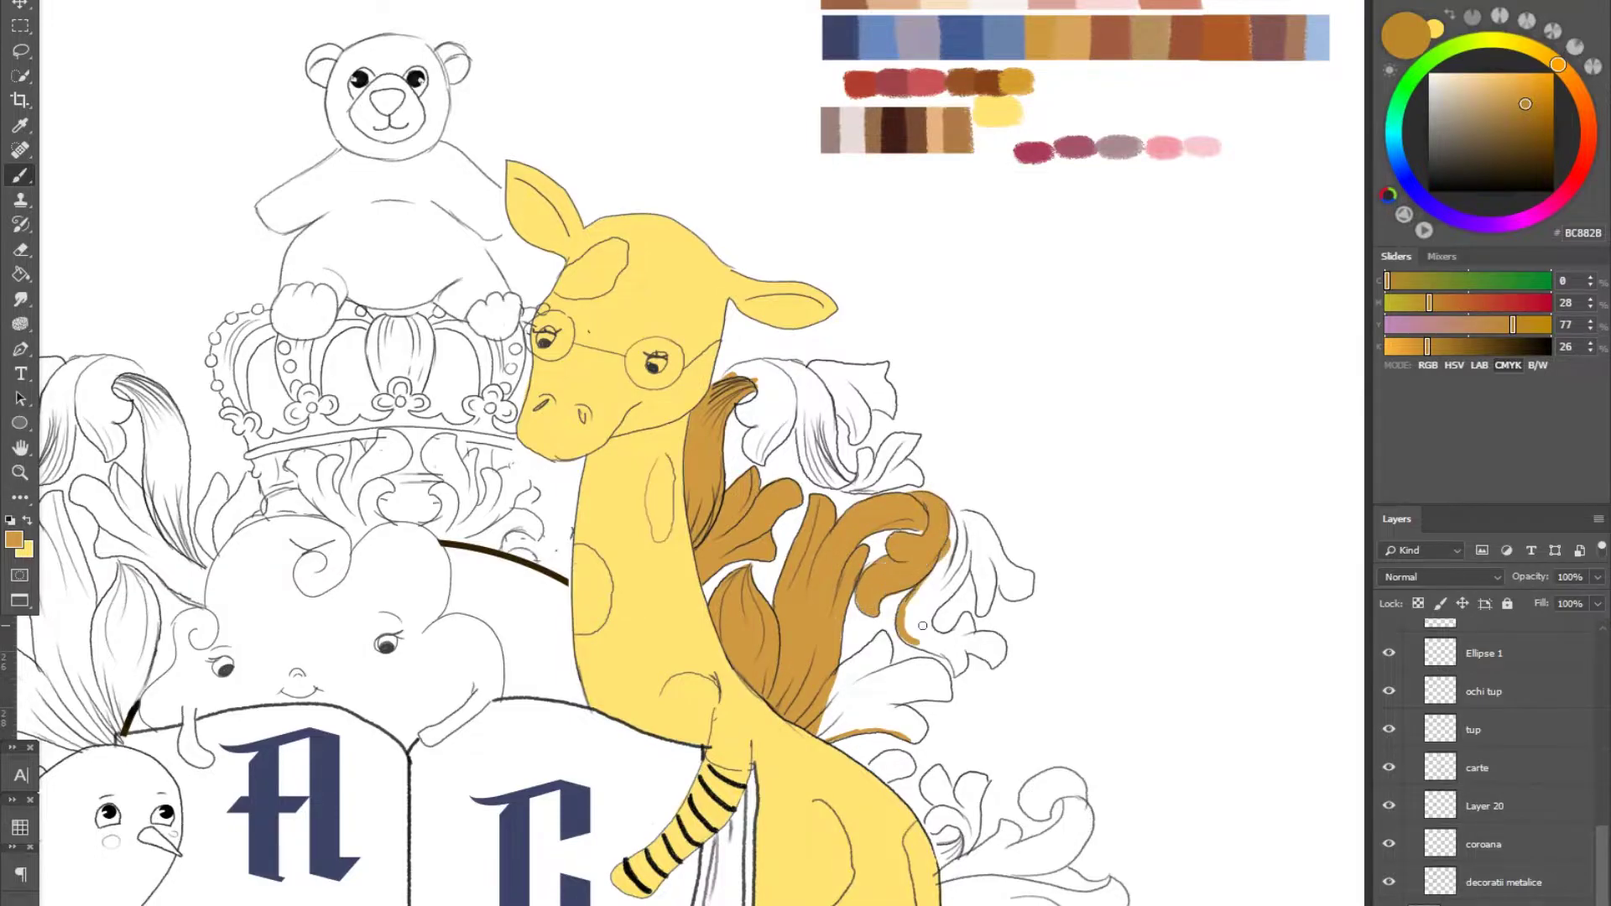
pyautogui.scroll(2, 923, 625)
pyautogui.press('e')
pyautogui.moveTo(822, 576); pyautogui.dragTo(840, 542)
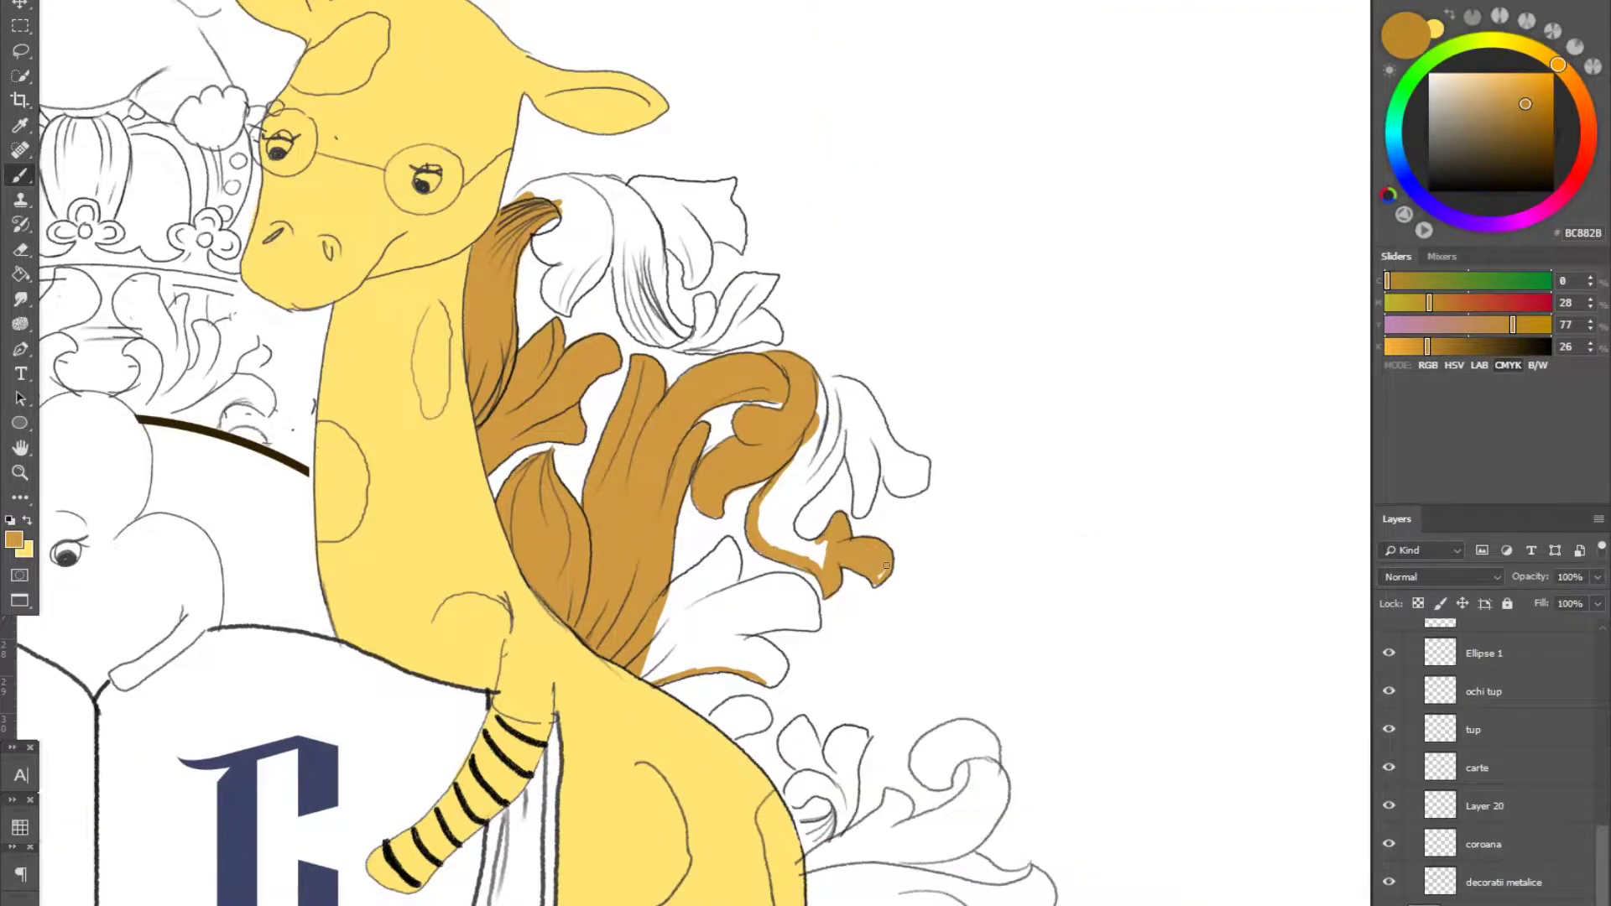
pyautogui.moveTo(822, 396)
pyautogui.mouseDown()
pyautogui.moveTo(781, 536)
pyautogui.moveTo(806, 541)
pyautogui.moveTo(900, 473)
pyautogui.mouseUp()
pyautogui.rightClick(856, 419)
pyautogui.press('Escape')
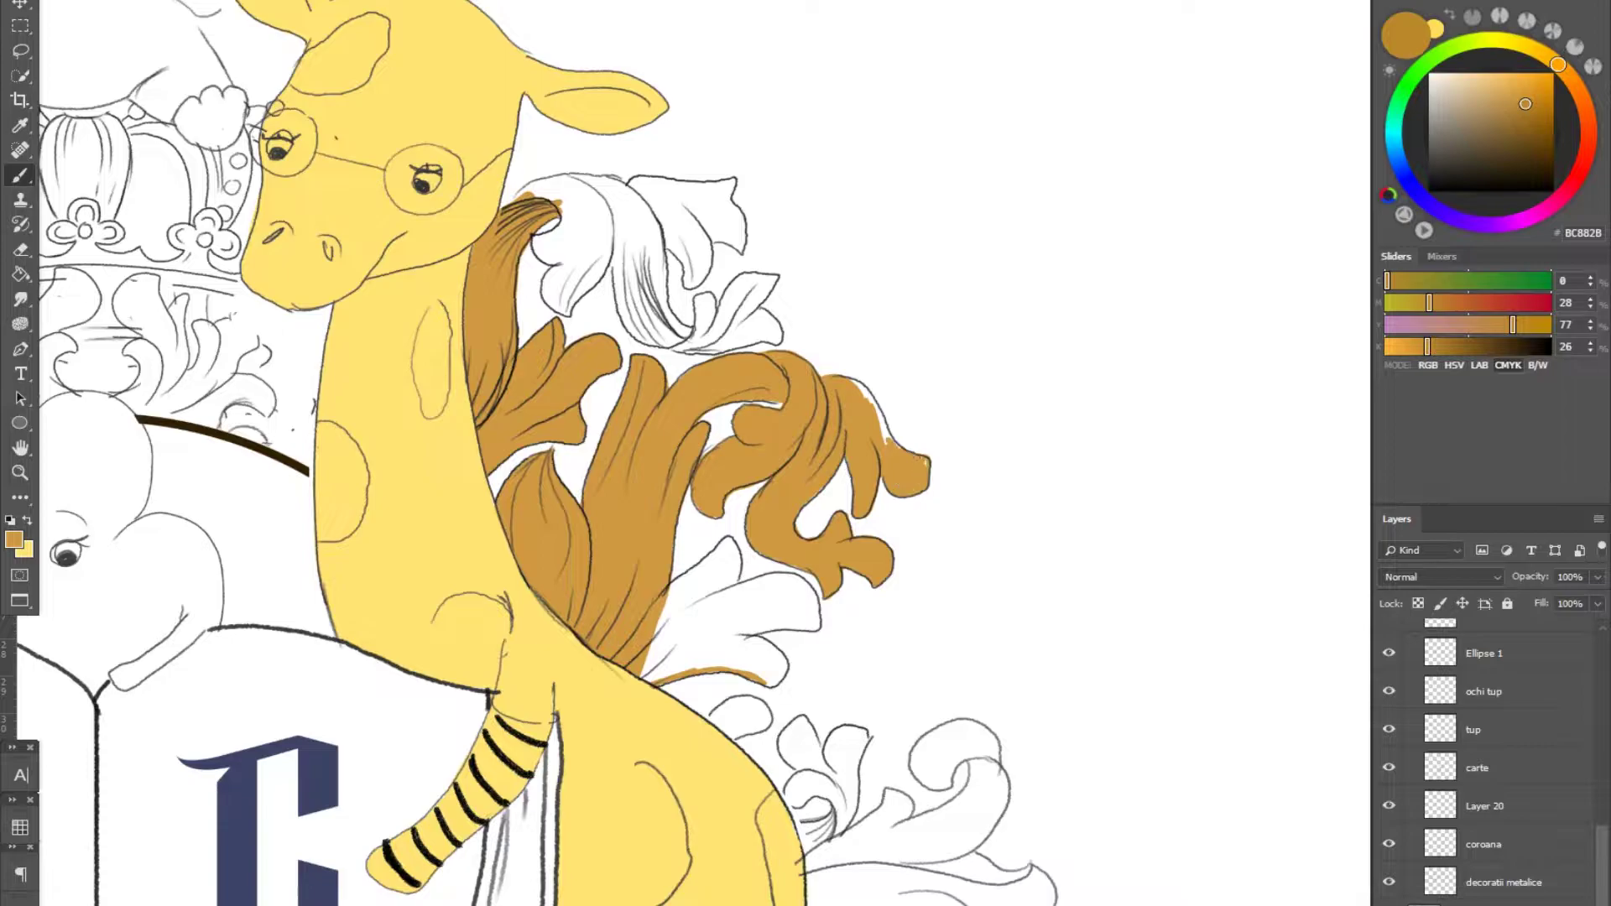
# - Trace the upper leaf's outline and lower curl in brown
pyautogui.scroll(-3, 587, 419)
pyautogui.scroll(5, 663, 504)
pyautogui.moveTo(613, 378); pyautogui.dragTo(684, 521)
pyautogui.moveTo(680, 415); pyautogui.dragTo(687, 571)
pyautogui.moveTo(587, 638)
pyautogui.mouseDown()
pyautogui.moveTo(665, 557)
pyautogui.moveTo(671, 453)
pyautogui.mouseUp()
# - Fill the large leaf curl, upper leaf and lower white leaf brown
pyautogui.press('b')
pyautogui.moveTo(697, 428); pyautogui.dragTo(788, 671)
pyautogui.moveTo(646, 386); pyautogui.dragTo(781, 621)
pyautogui.moveTo(537, 444); pyautogui.dragTo(604, 392)
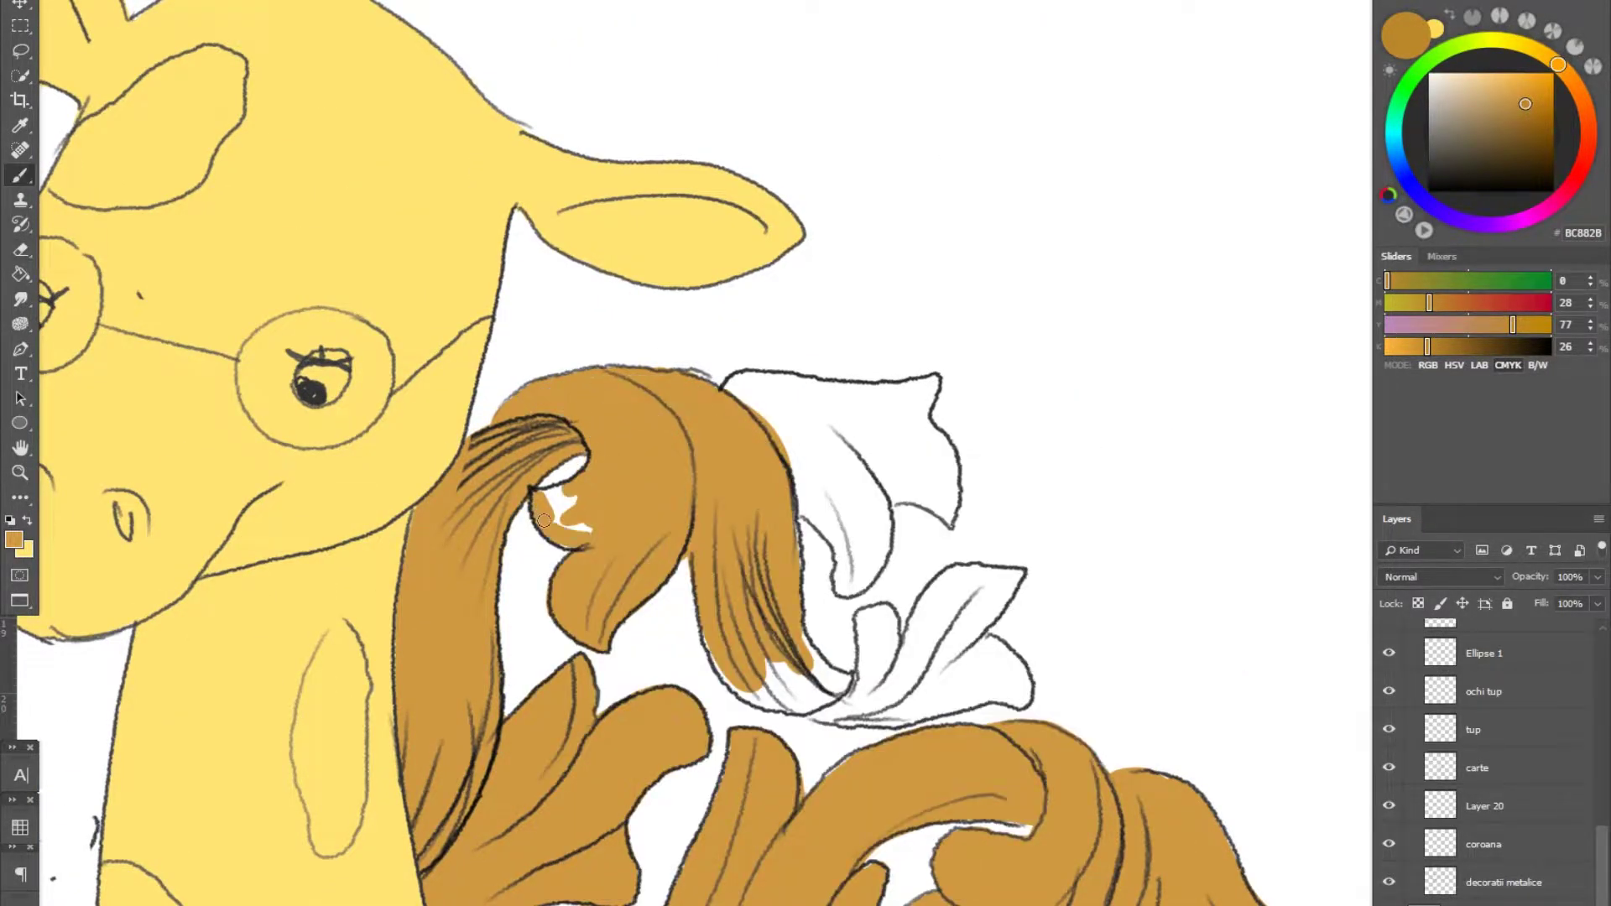
pyautogui.moveTo(810, 470); pyautogui.dragTo(872, 579)
pyautogui.moveTo(726, 387)
pyautogui.mouseDown()
pyautogui.moveTo(938, 379)
pyautogui.moveTo(772, 487)
pyautogui.mouseUp()
pyautogui.moveTo(923, 587)
pyautogui.mouseDown()
pyautogui.moveTo(814, 402)
pyautogui.moveTo(755, 520)
pyautogui.mouseUp()
pyautogui.moveTo(914, 469); pyautogui.dragTo(873, 543)
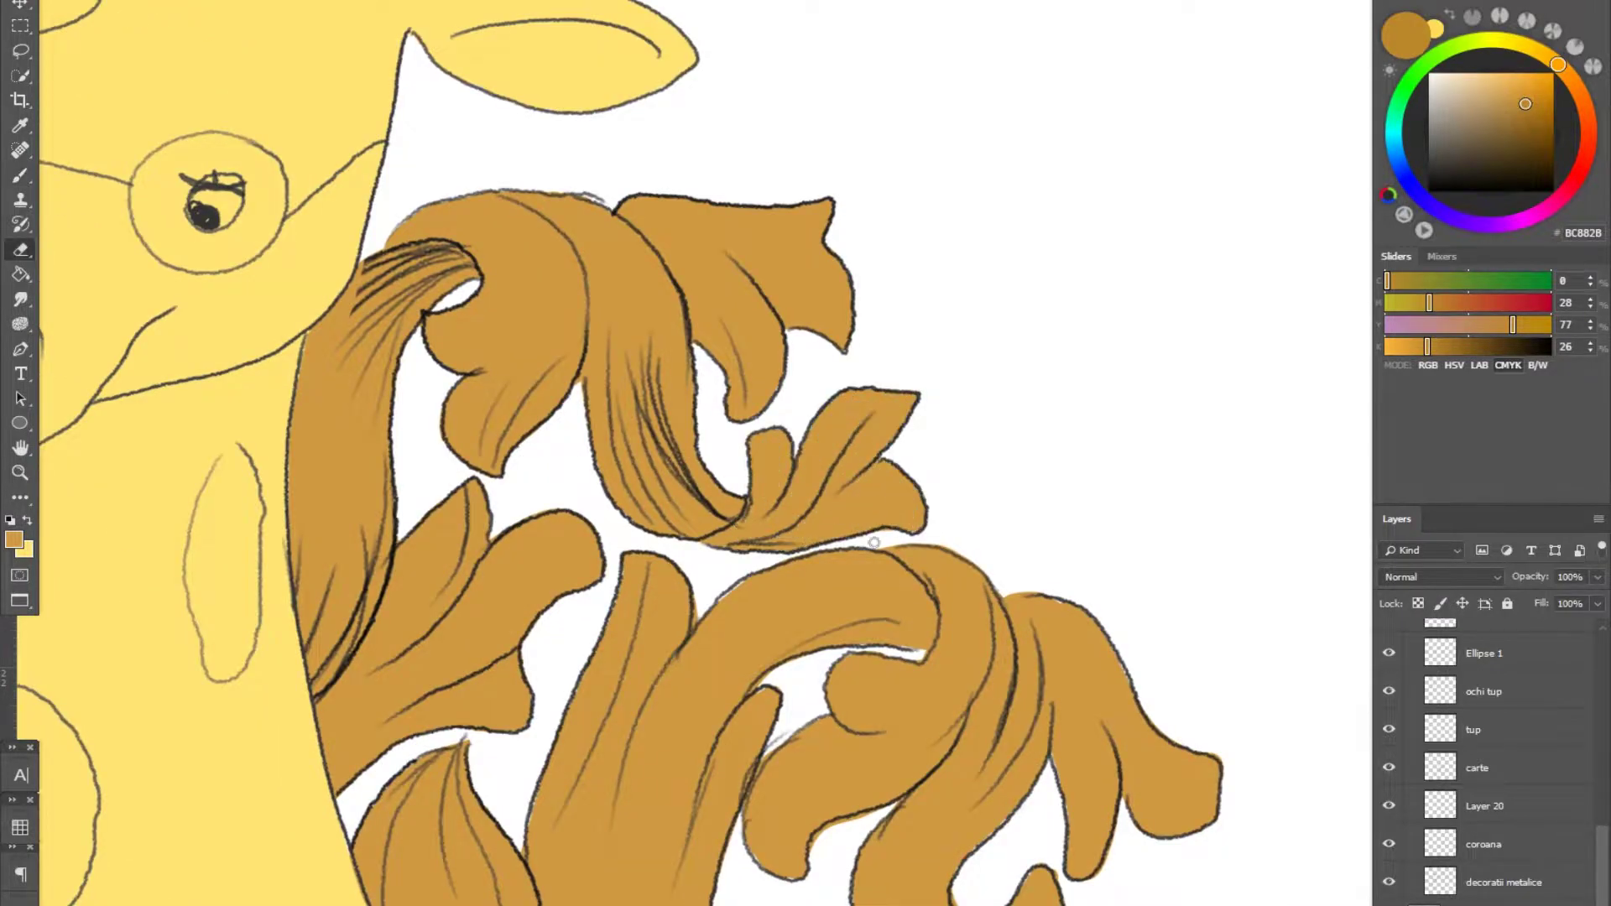
# - Fill the white leaf further down with brown
pyautogui.scroll(-5, 863, 677)
pyautogui.hscroll(3, 862, 677)
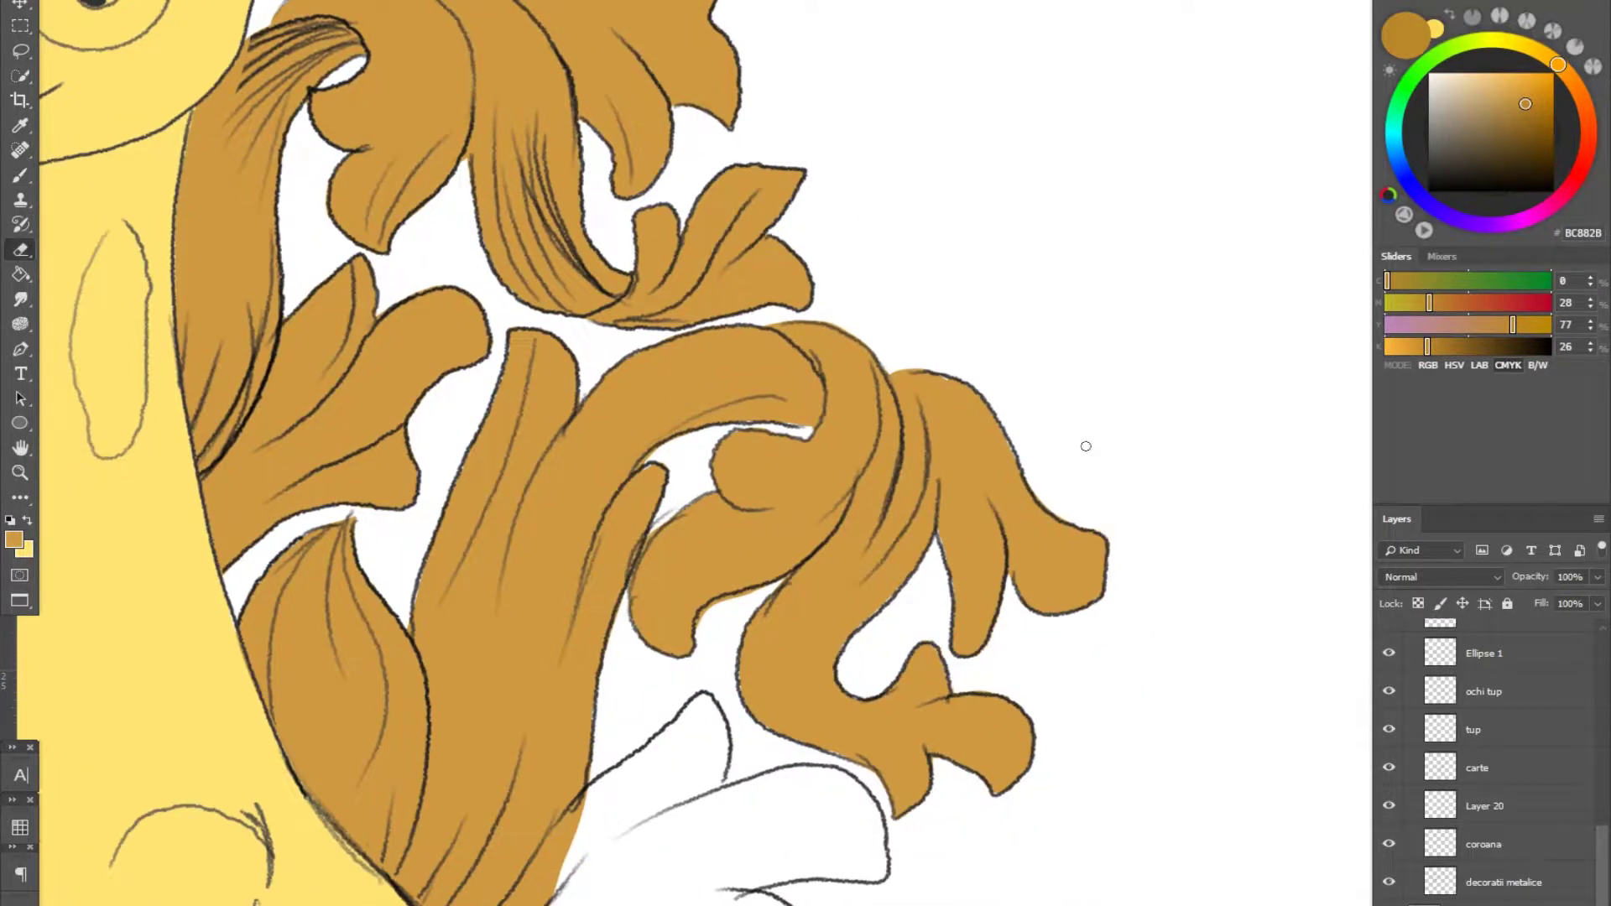
pyautogui.scroll(-5, 1085, 446)
pyautogui.press('b')
pyautogui.moveTo(588, 600); pyautogui.dragTo(739, 755)
pyautogui.moveTo(818, 579); pyautogui.dragTo(747, 629)
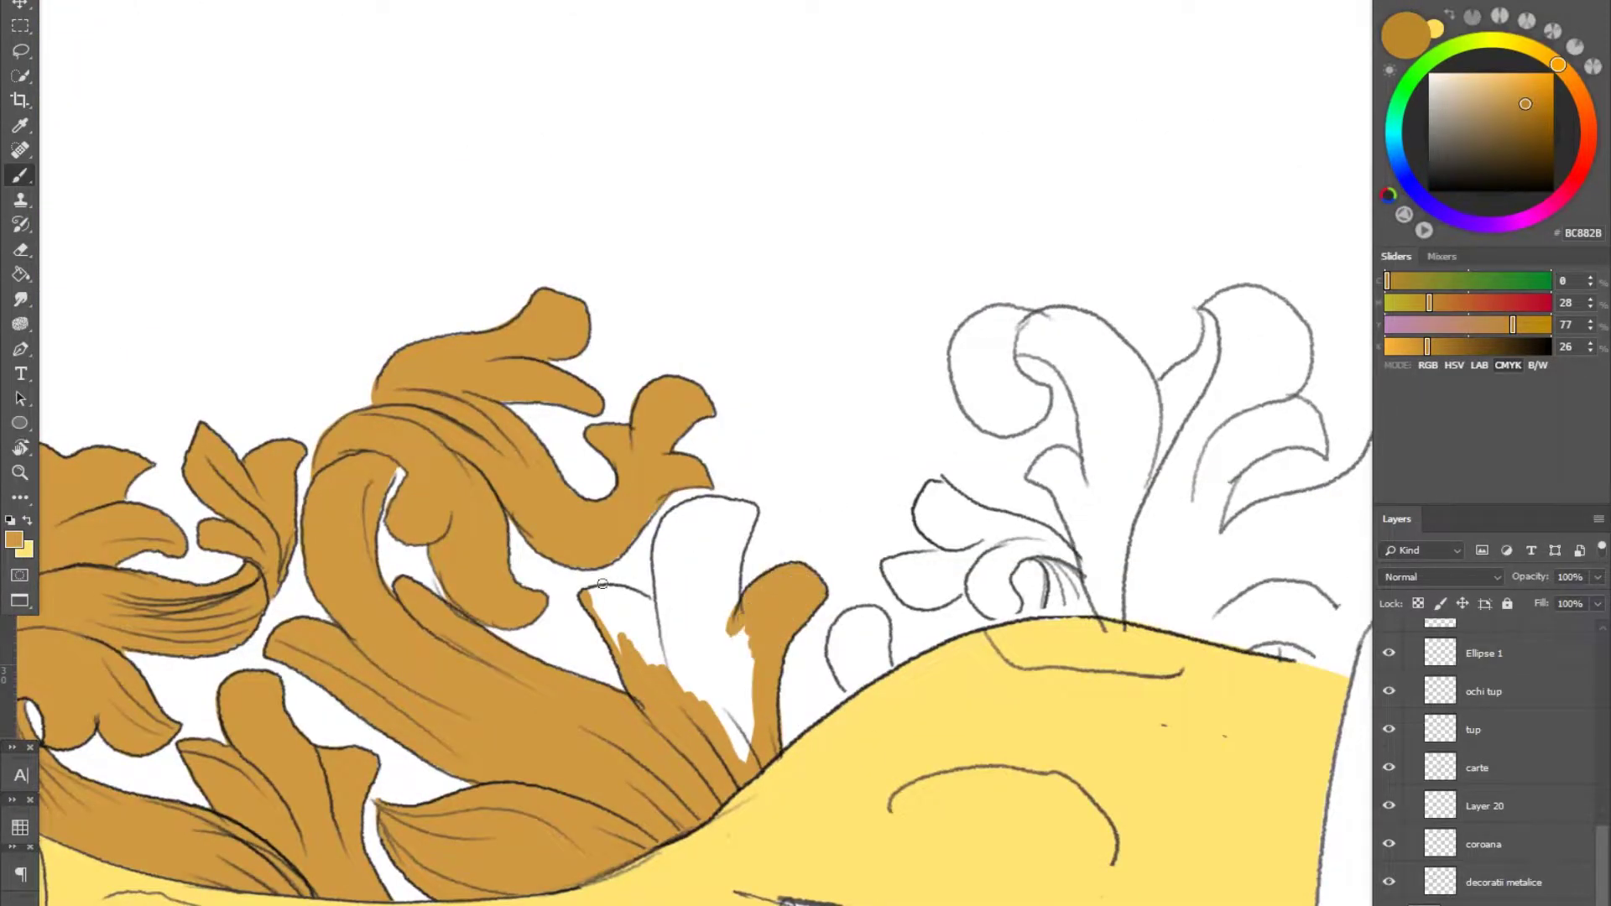
pyautogui.moveTo(753, 513); pyautogui.dragTo(688, 713)
# - Cover the small leaf tips, grey strokes and leaf stem in brown
pyautogui.hscroll(8, 672, 588)
pyautogui.scroll(2, 671, 587)
pyautogui.moveTo(621, 638); pyautogui.dragTo(570, 631)
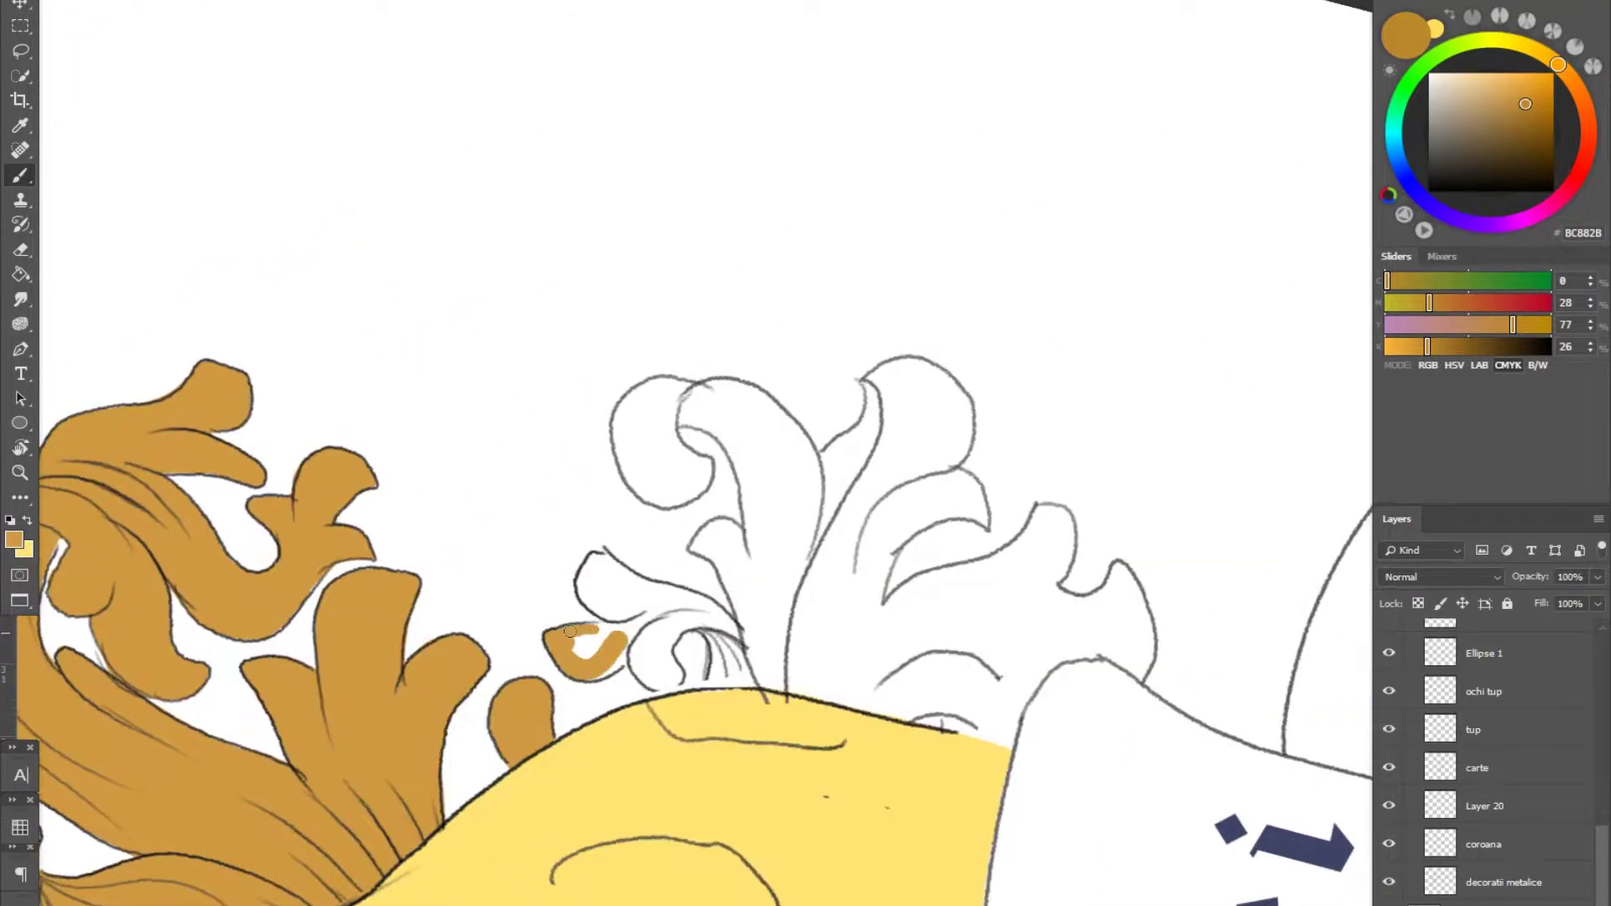
pyautogui.moveTo(718, 631); pyautogui.dragTo(768, 684)
pyautogui.moveTo(646, 617); pyautogui.dragTo(594, 577)
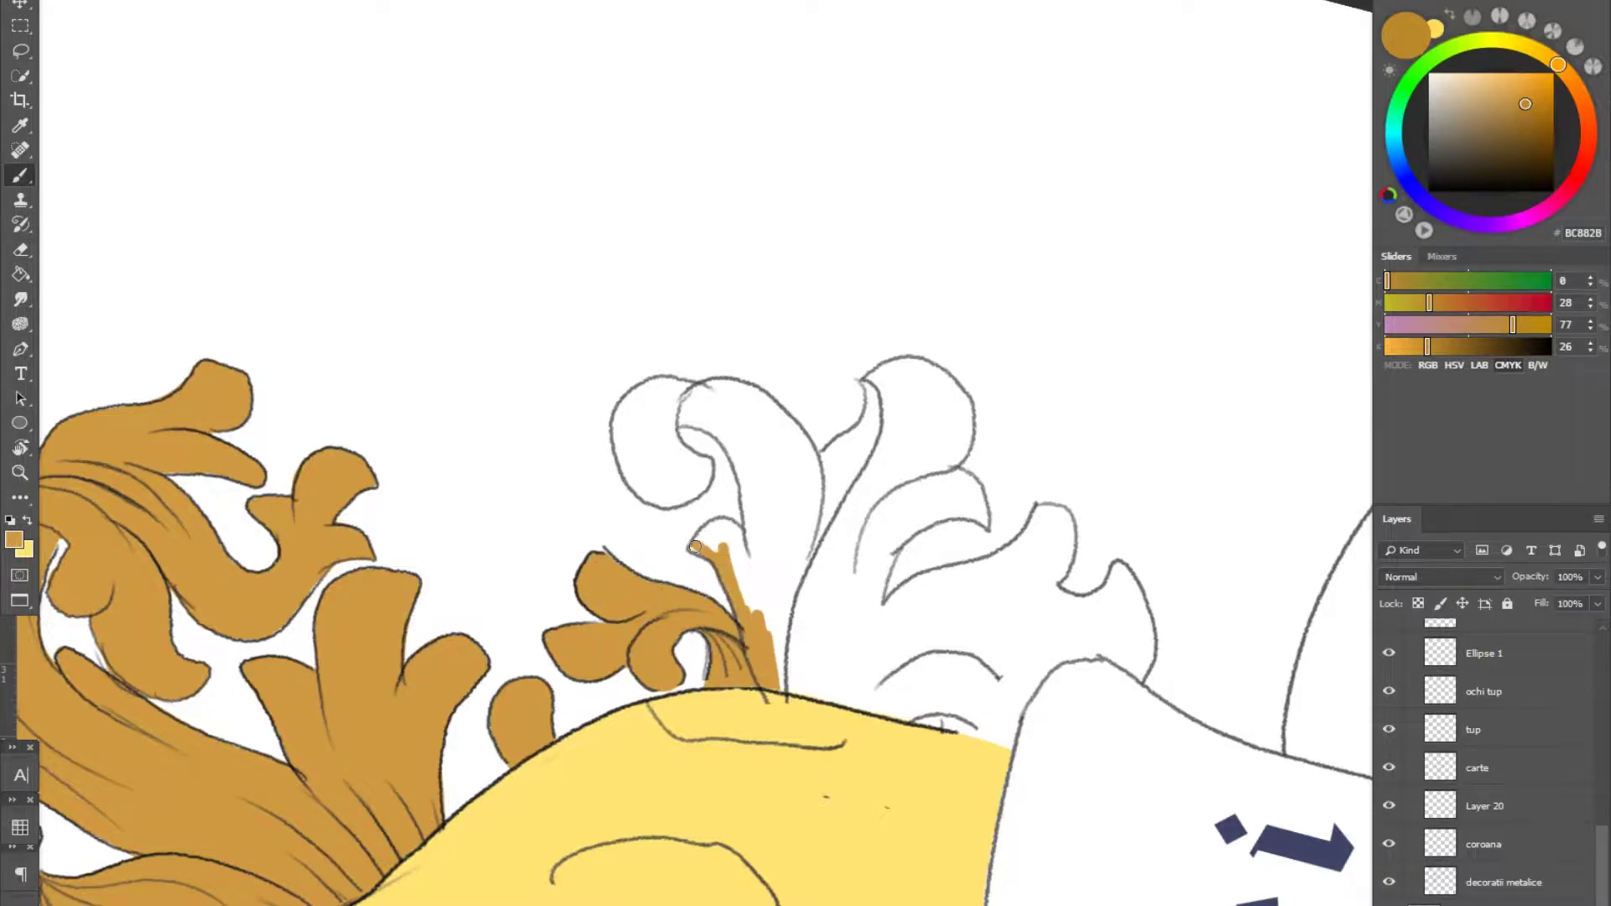
pyautogui.moveTo(694, 547); pyautogui.dragTo(776, 690)
# - Fill the curling leaves and the thin leaf down to the giraffe brown
pyautogui.moveTo(755, 588); pyautogui.dragTo(855, 434)
pyautogui.moveTo(678, 428)
pyautogui.mouseDown()
pyautogui.moveTo(663, 483)
pyautogui.moveTo(788, 504)
pyautogui.mouseUp()
pyautogui.moveTo(722, 403); pyautogui.dragTo(749, 392)
pyautogui.moveTo(927, 472)
pyautogui.mouseDown()
pyautogui.moveTo(965, 495)
pyautogui.moveTo(861, 654)
pyautogui.mouseUp()
pyautogui.moveTo(1050, 581); pyautogui.dragTo(894, 599)
pyautogui.hotkey('ctrl', '-')
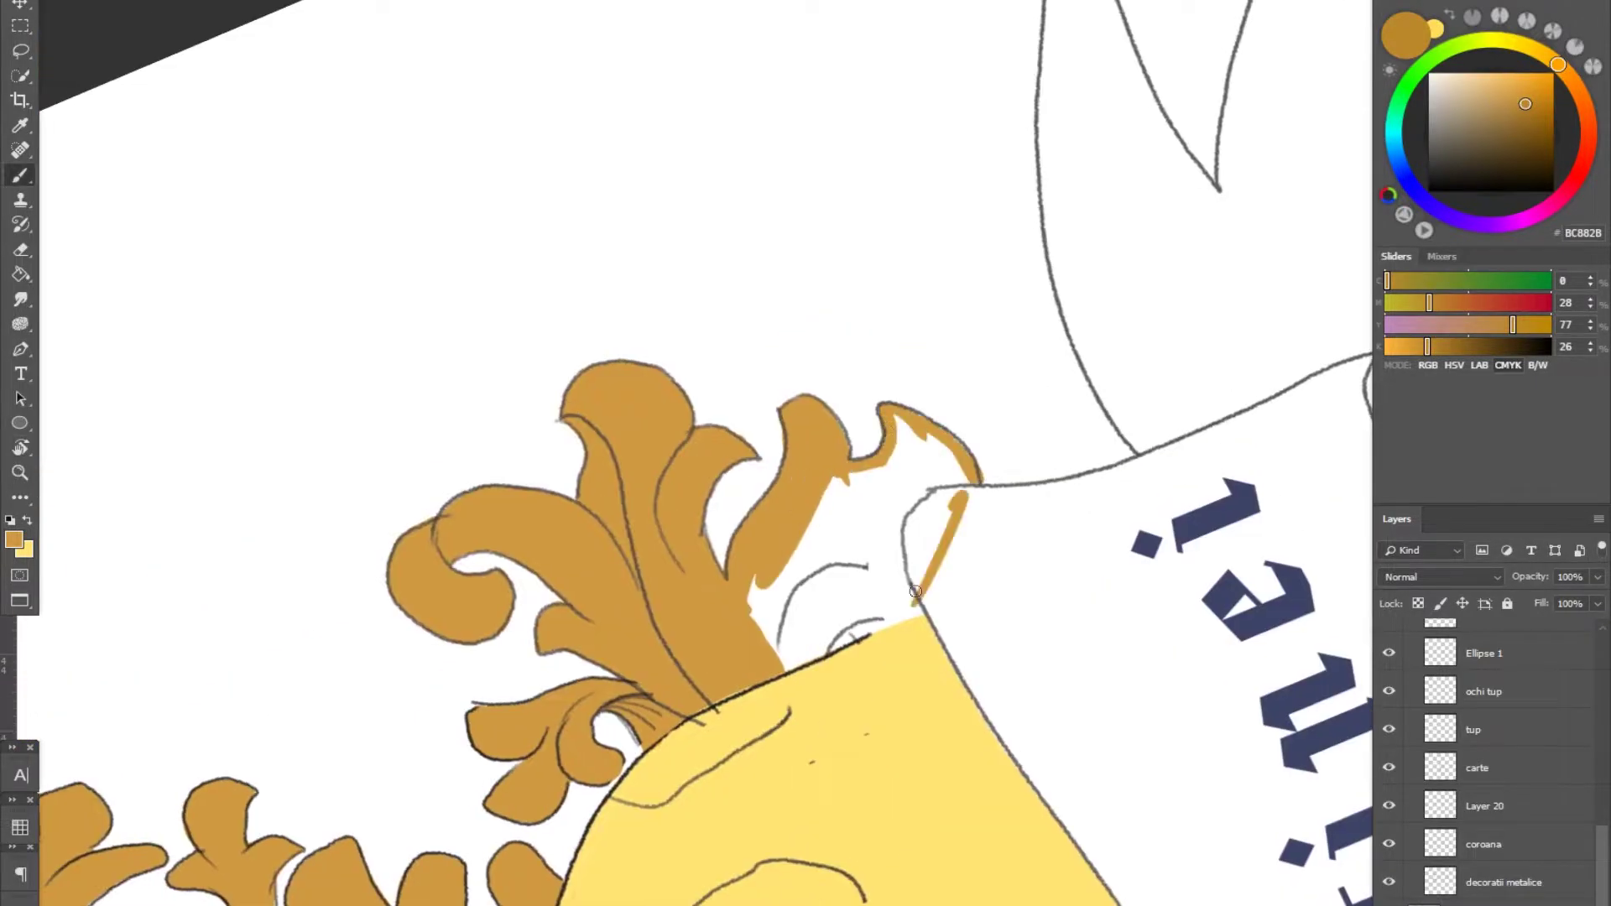
pyautogui.moveTo(923, 436); pyautogui.dragTo(839, 655)
pyautogui.moveTo(755, 503); pyautogui.dragTo(654, 629)
pyautogui.hotkey('ctrl', '+')
# - Fill the leaf left of the crown and its upper lobe golden ochre (BC8828)
pyautogui.rightClick(730, 487)
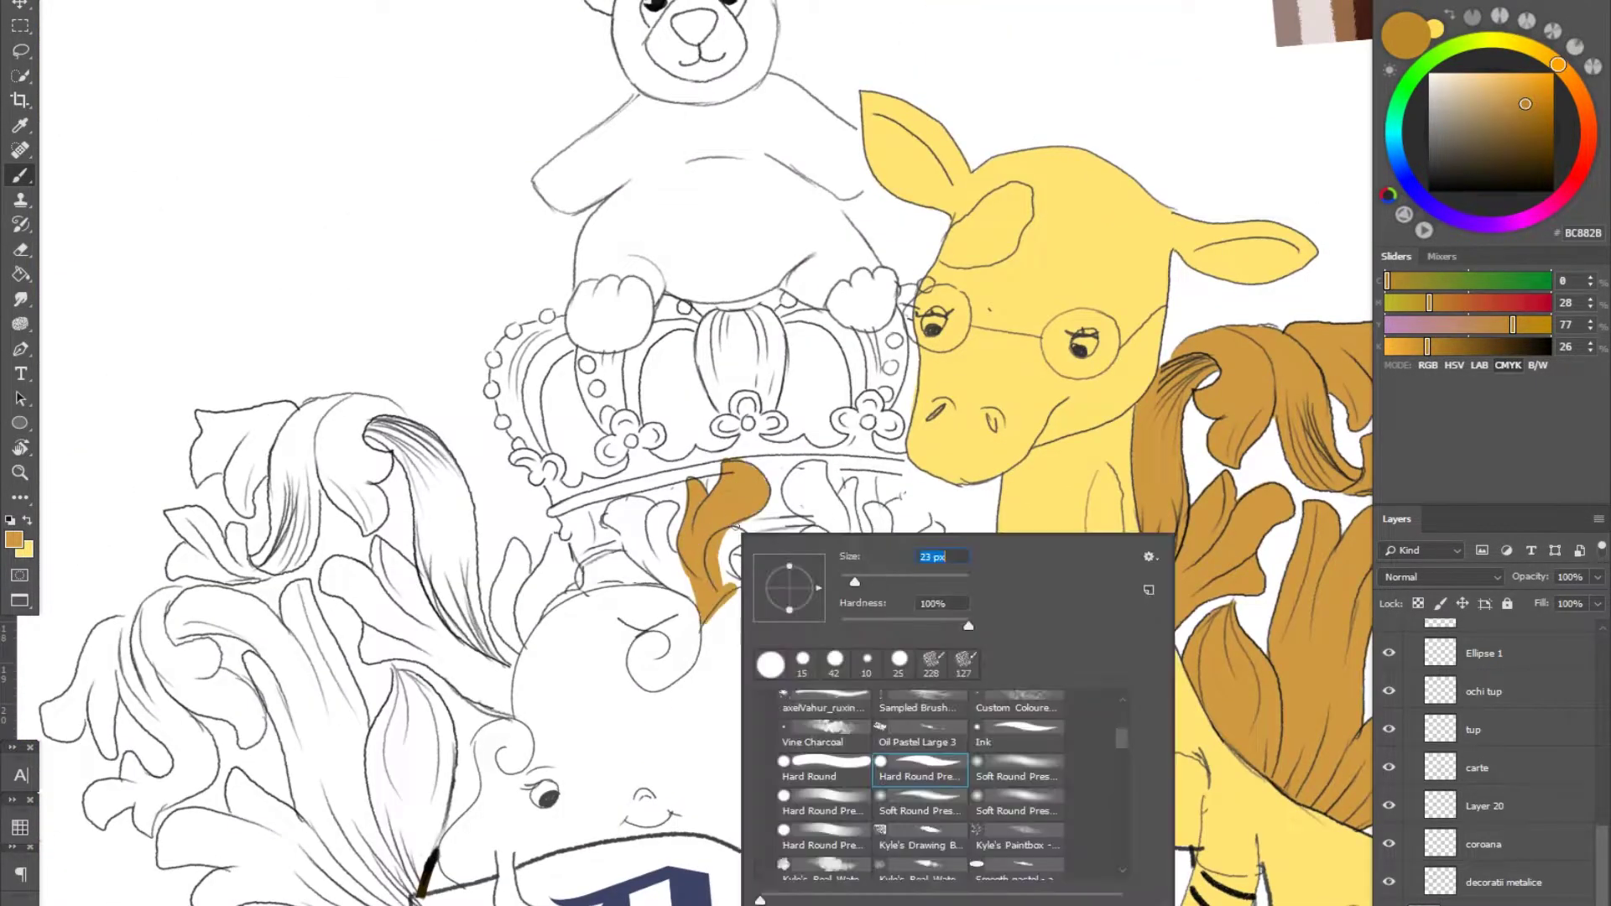
pyautogui.moveTo(793, 533); pyautogui.dragTo(818, 587)
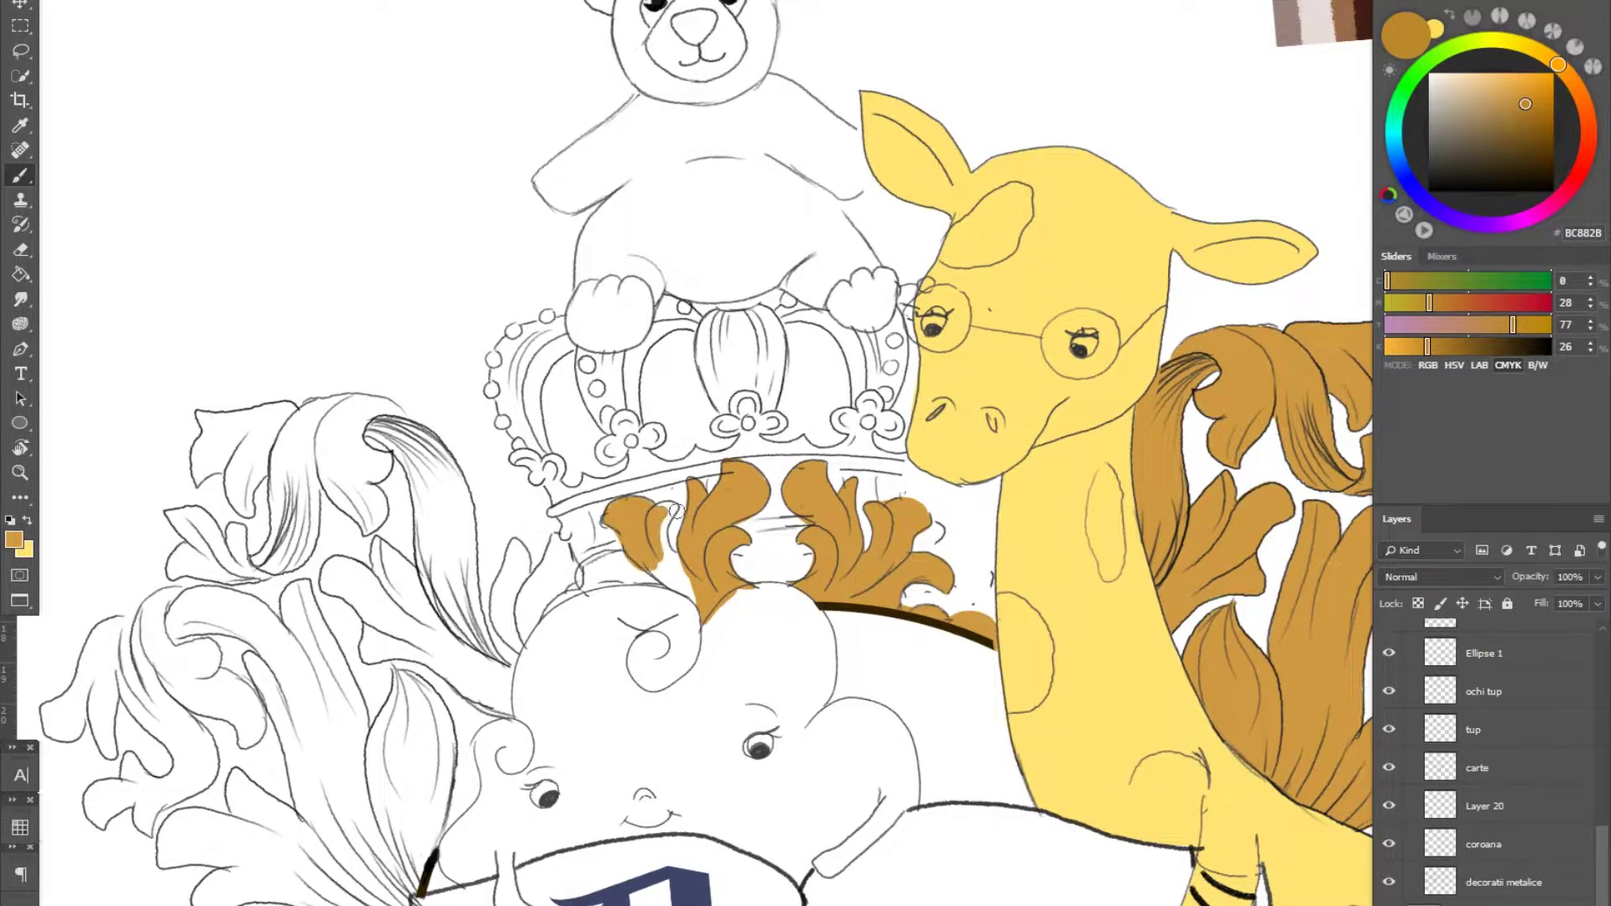
pyautogui.press('e')
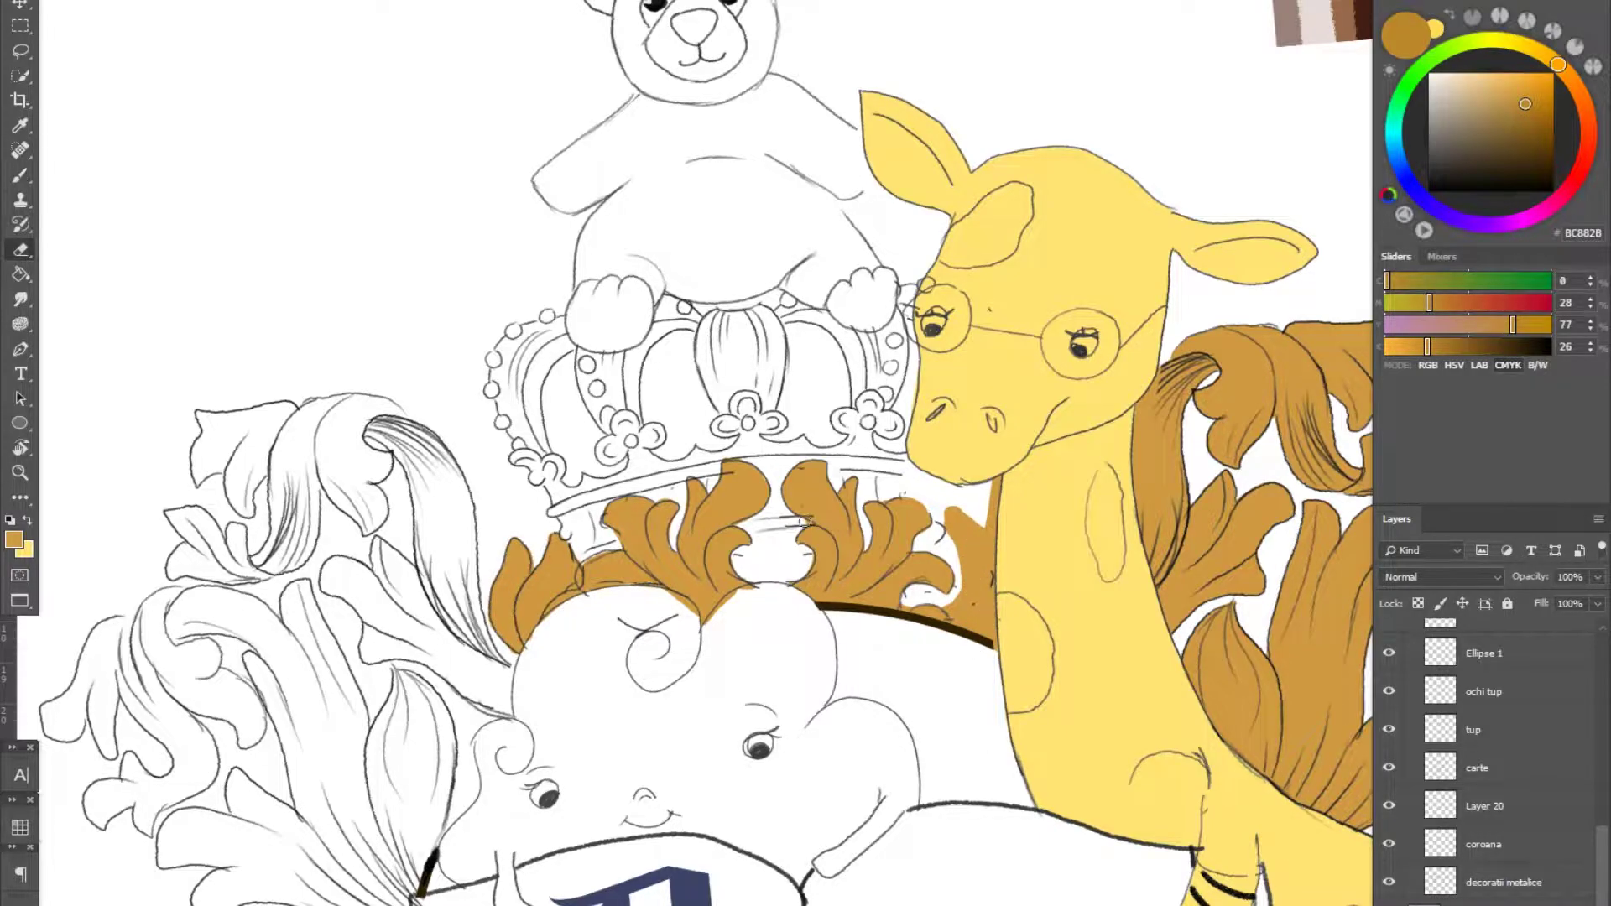
pyautogui.press('b')
pyautogui.scroll(-2, 839, 570)
pyautogui.hscroll(-4, 839, 571)
pyautogui.scroll(-5, 538, 394)
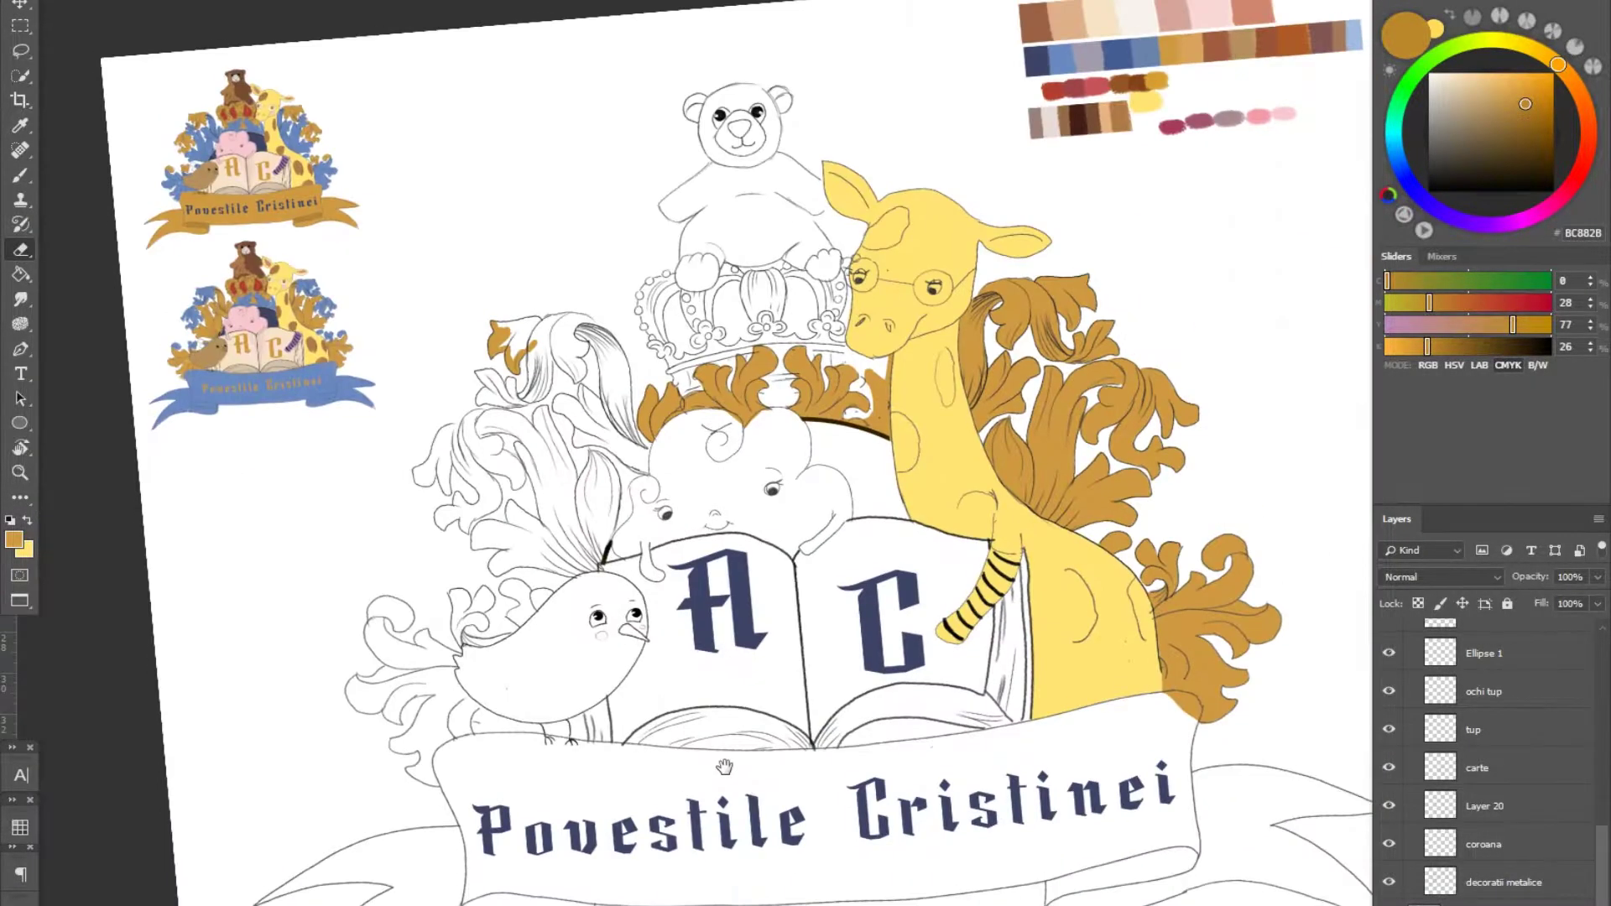
pyautogui.scroll(5, 755, 545)
pyautogui.press('b')
pyautogui.moveTo(713, 495)
pyautogui.mouseDown()
pyautogui.moveTo(780, 553)
pyautogui.moveTo(797, 646)
pyautogui.mouseUp()
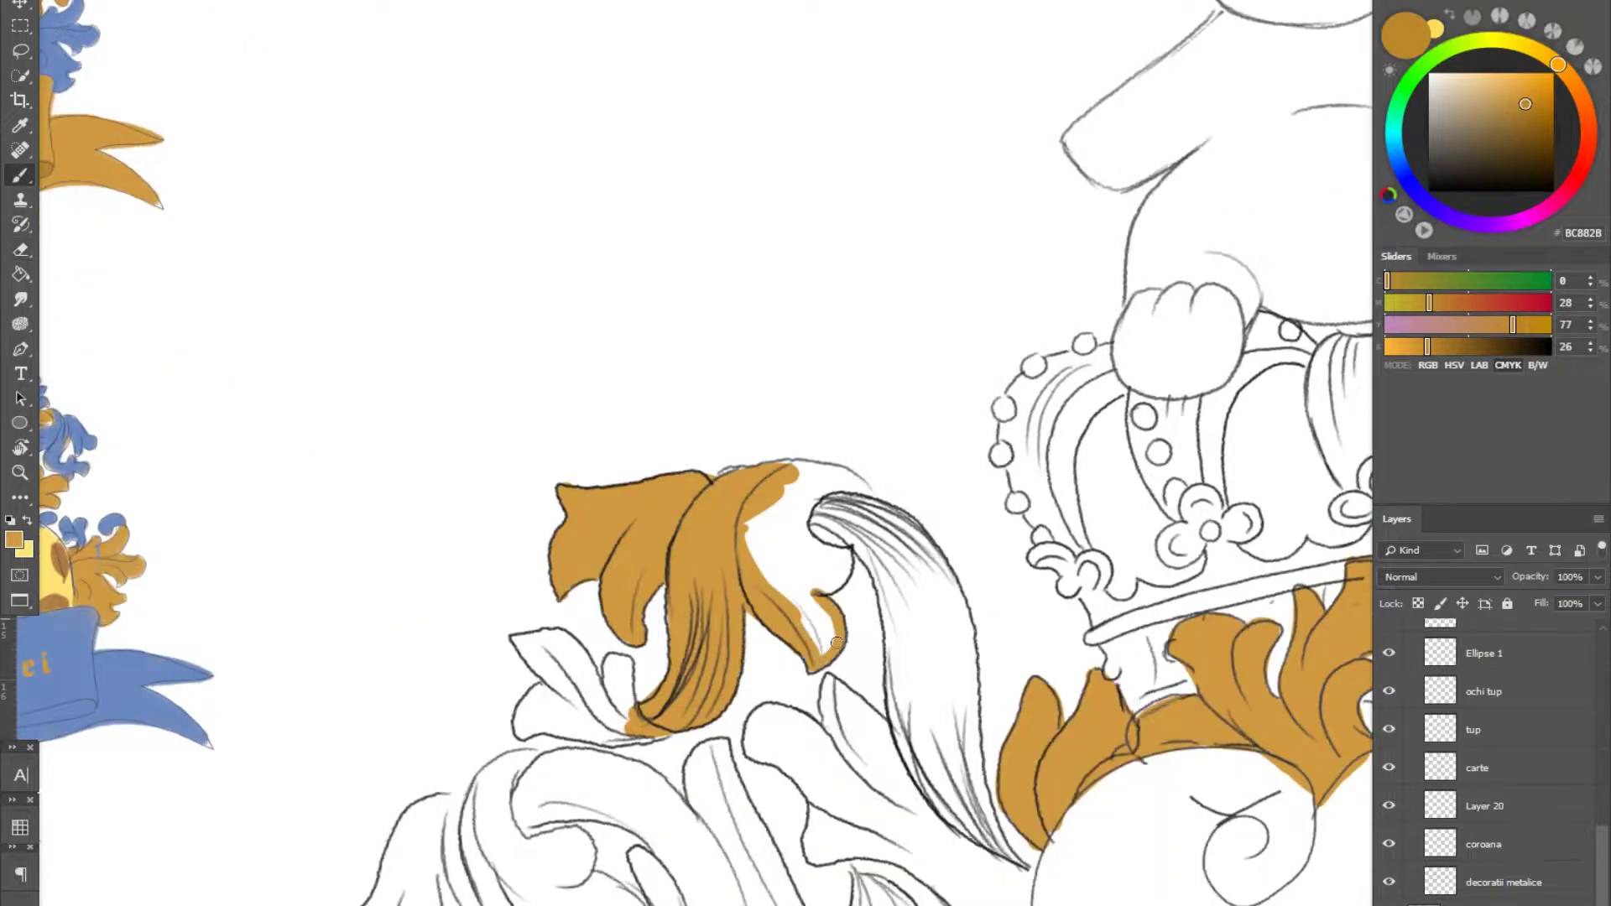
pyautogui.moveTo(806, 478)
pyautogui.mouseDown()
pyautogui.moveTo(755, 578)
pyautogui.moveTo(830, 655)
pyautogui.mouseUp()
# - Fill the long curved petal and the lower leaf golden ochre
pyautogui.moveTo(839, 512)
pyautogui.mouseDown()
pyautogui.moveTo(965, 797)
pyautogui.moveTo(1025, 881)
pyautogui.mouseUp()
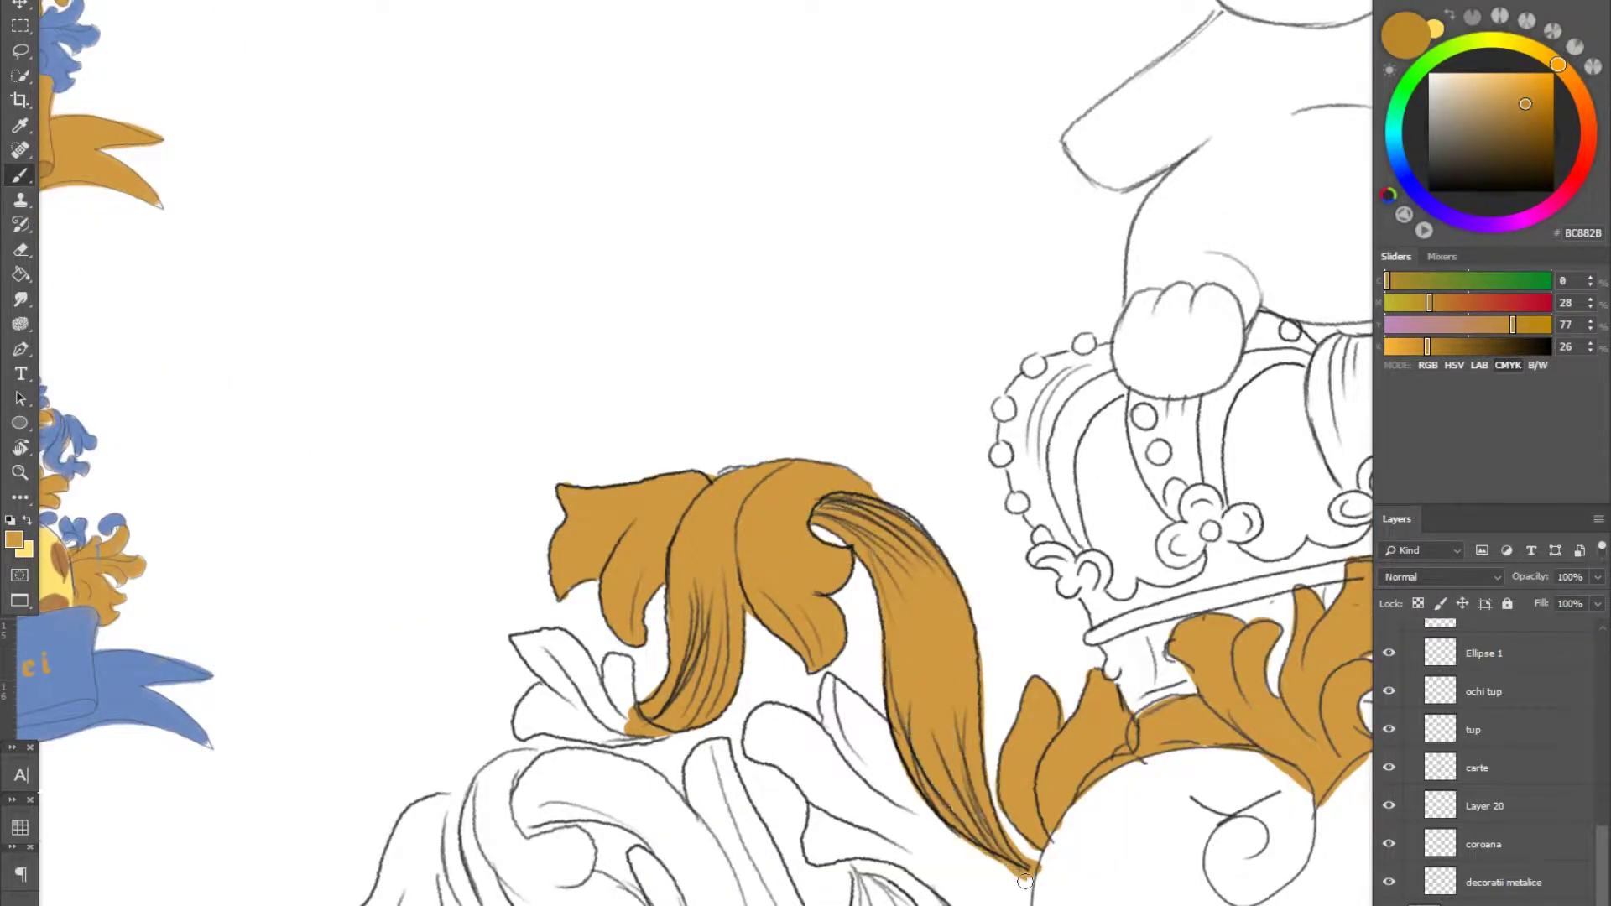
pyautogui.scroll(-3, 1026, 881)
pyautogui.moveTo(530, 394); pyautogui.dragTo(566, 475)
pyautogui.moveTo(619, 422); pyautogui.dragTo(364, 254)
pyautogui.moveTo(571, 260); pyautogui.dragTo(780, 512)
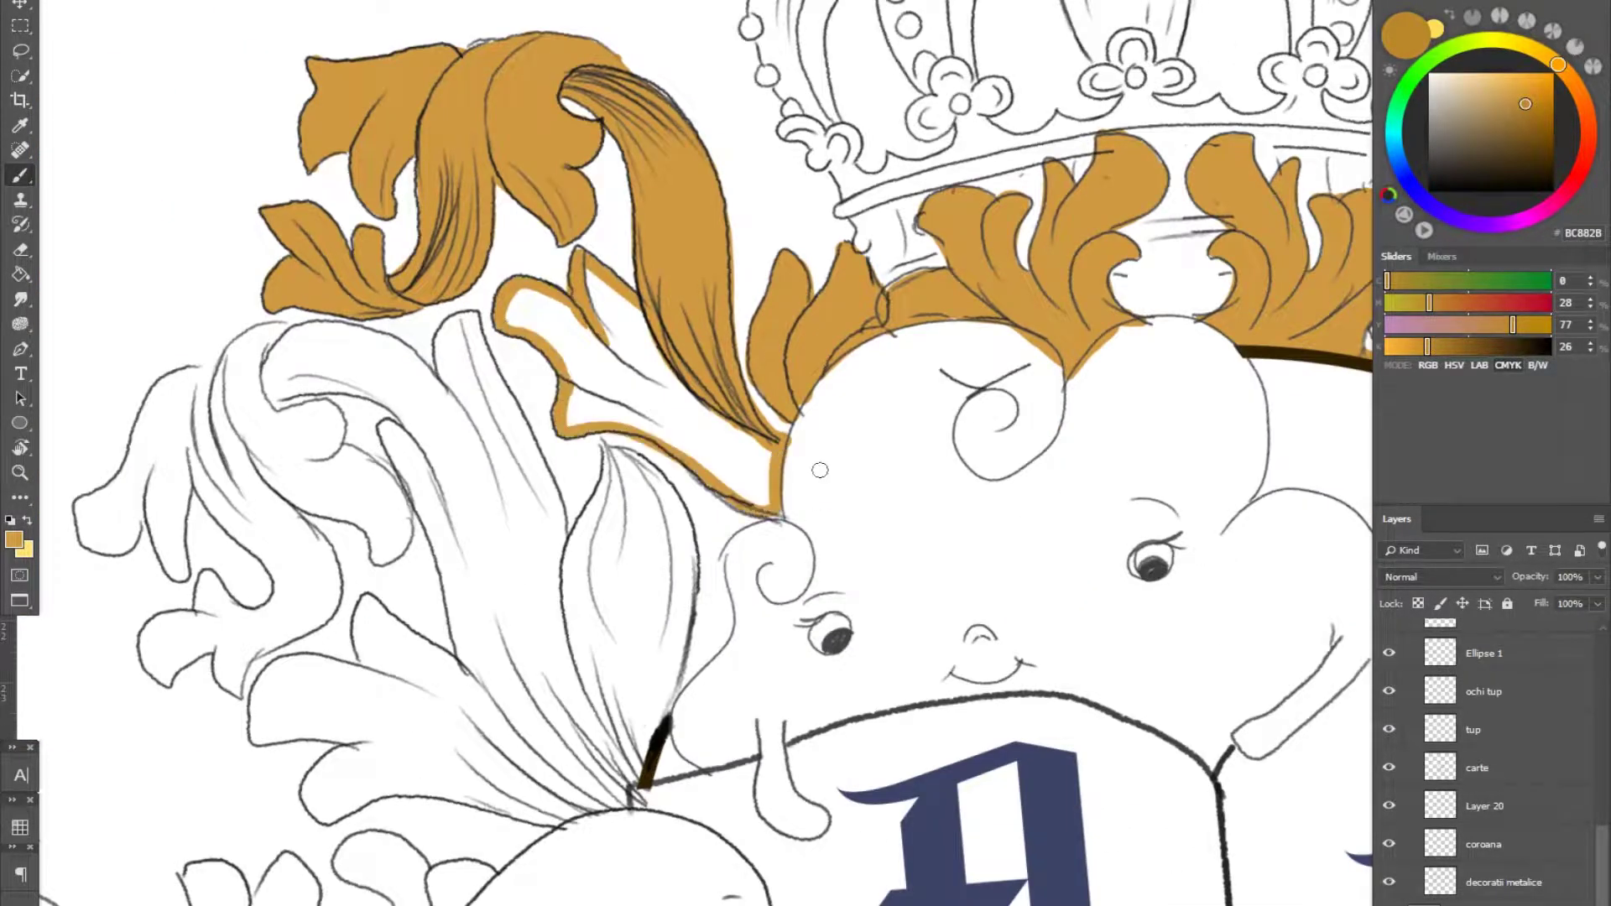
pyautogui.press('g')
pyautogui.click(637, 394)
# - Paint the lower-left leaf's petals and fingers golden ochre
pyautogui.press('b')
pyautogui.moveTo(470, 313); pyautogui.dragTo(697, 805)
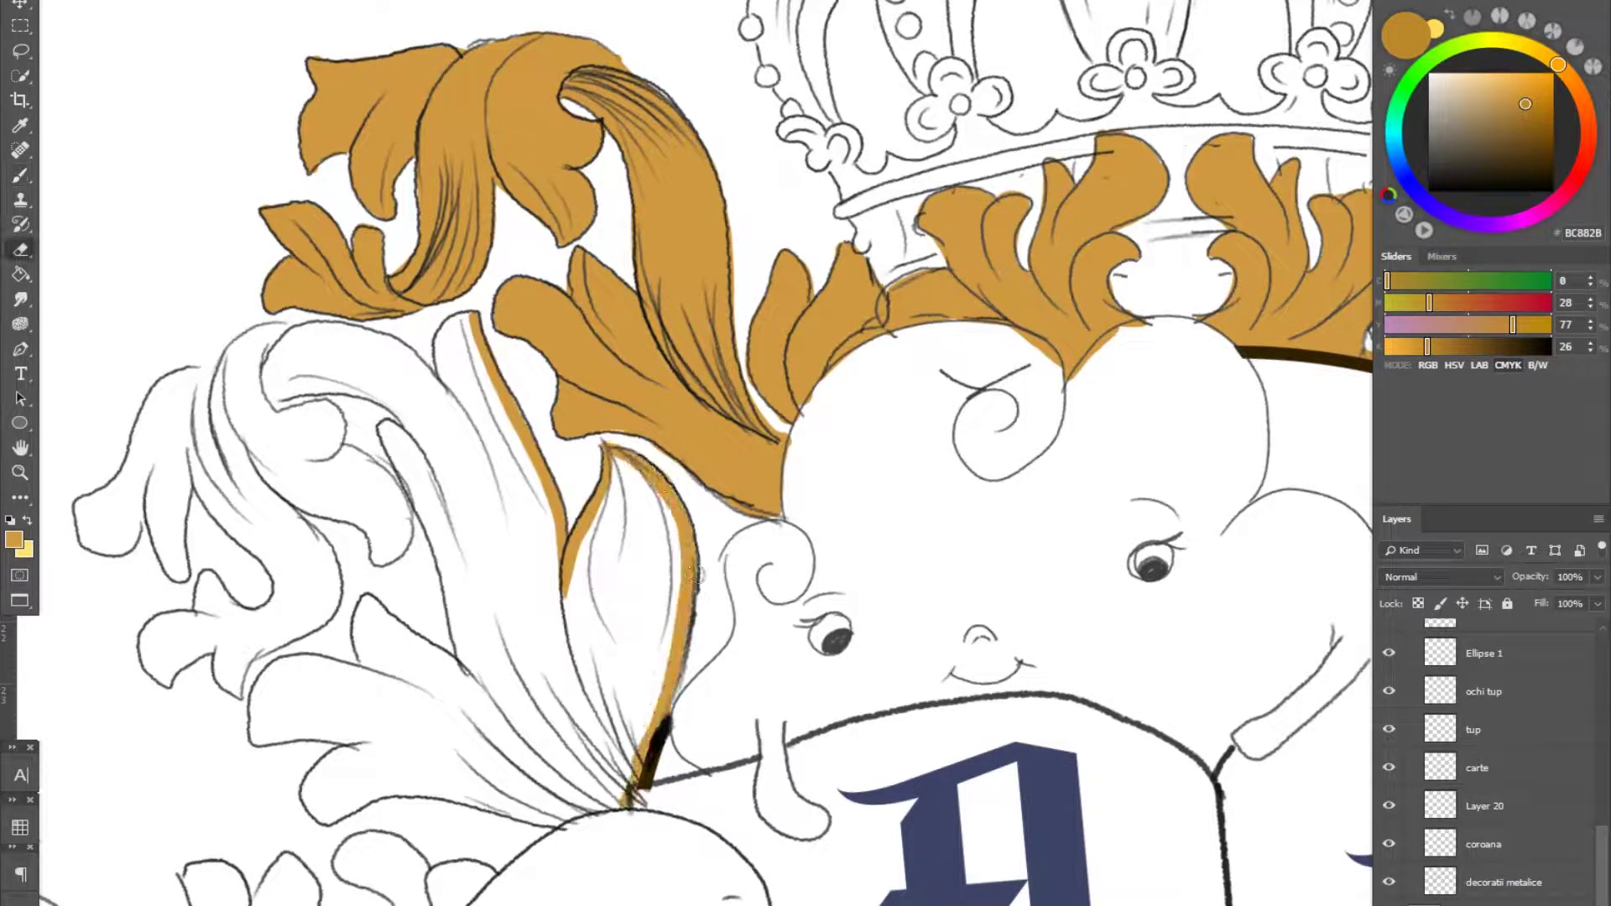
pyautogui.moveTo(663, 671); pyautogui.dragTo(795, 737)
pyautogui.moveTo(587, 402)
pyautogui.mouseDown()
pyautogui.moveTo(794, 734)
pyautogui.moveTo(470, 847)
pyautogui.mouseUp()
pyautogui.moveTo(714, 839); pyautogui.dragTo(545, 453)
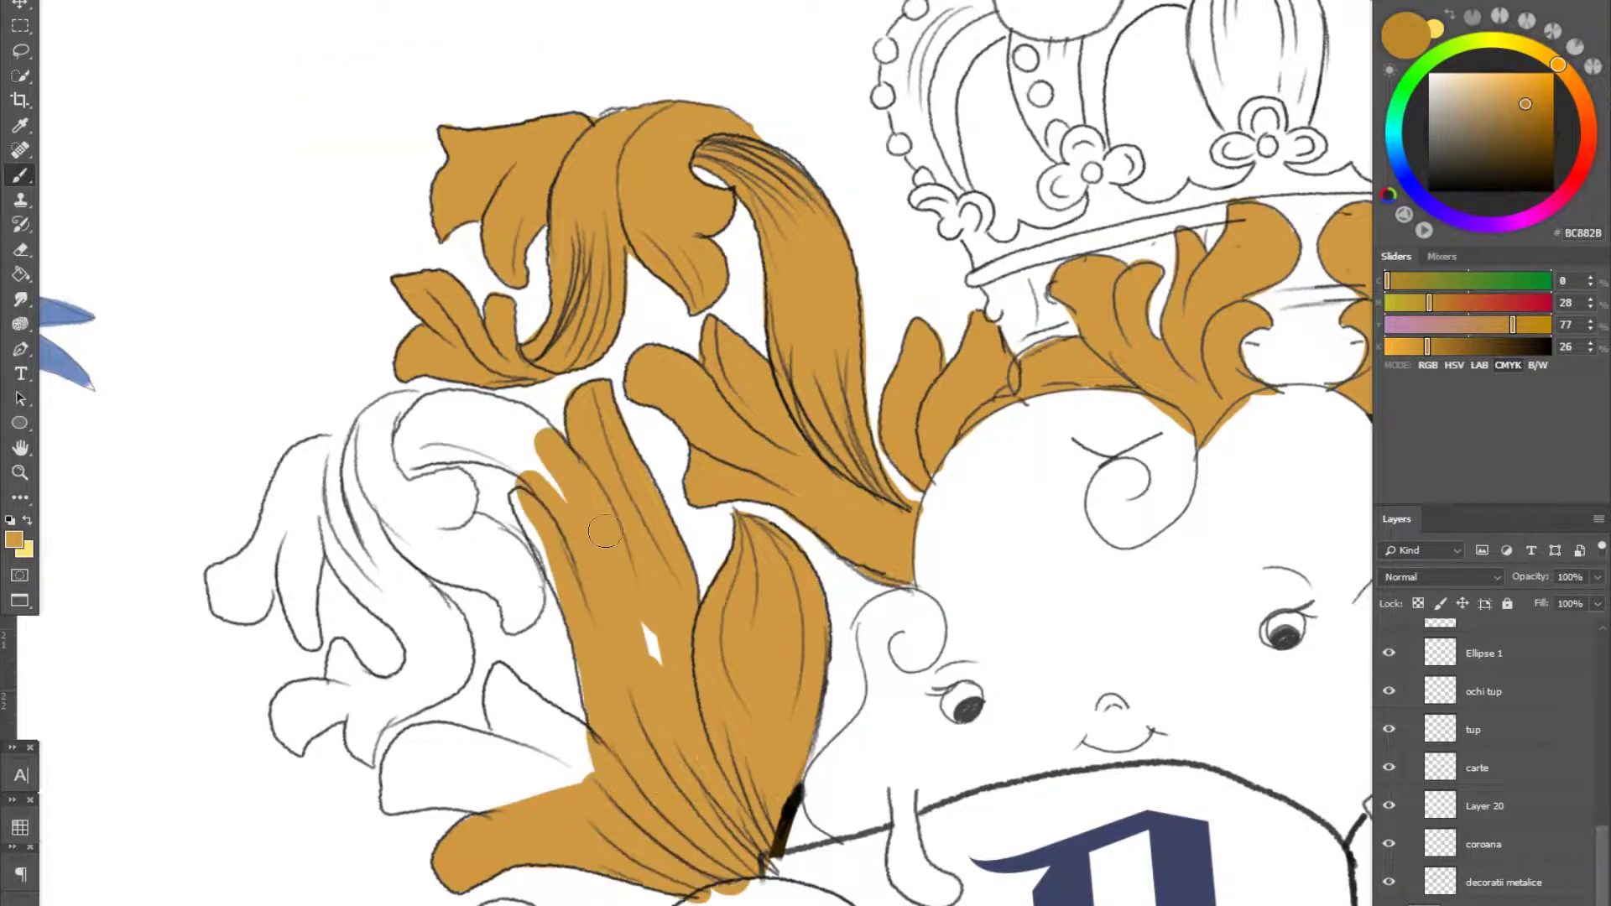
pyautogui.moveTo(537, 521); pyautogui.dragTo(590, 748)
pyautogui.moveTo(531, 812); pyautogui.dragTo(579, 738)
# - Outline and fill the next petals and the left petal, closing the leaf's white gaps
pyautogui.moveTo(352, 722); pyautogui.dragTo(581, 737)
pyautogui.moveTo(528, 766); pyautogui.dragTo(649, 724)
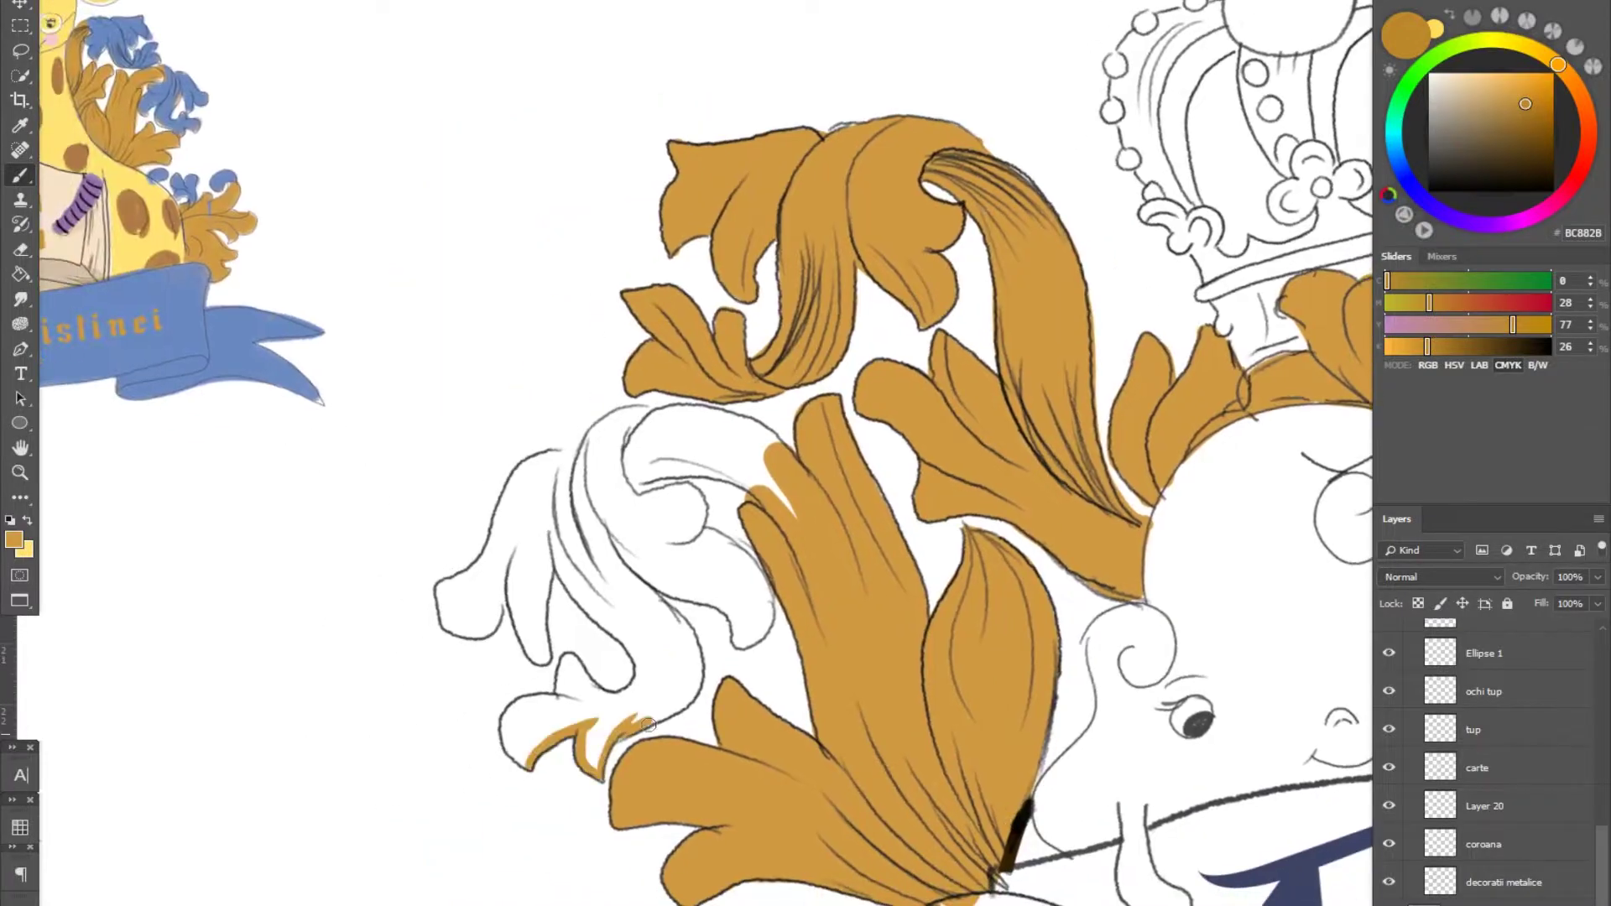
pyautogui.moveTo(699, 533)
pyautogui.mouseDown()
pyautogui.moveTo(470, 579)
pyautogui.moveTo(730, 437)
pyautogui.mouseUp()
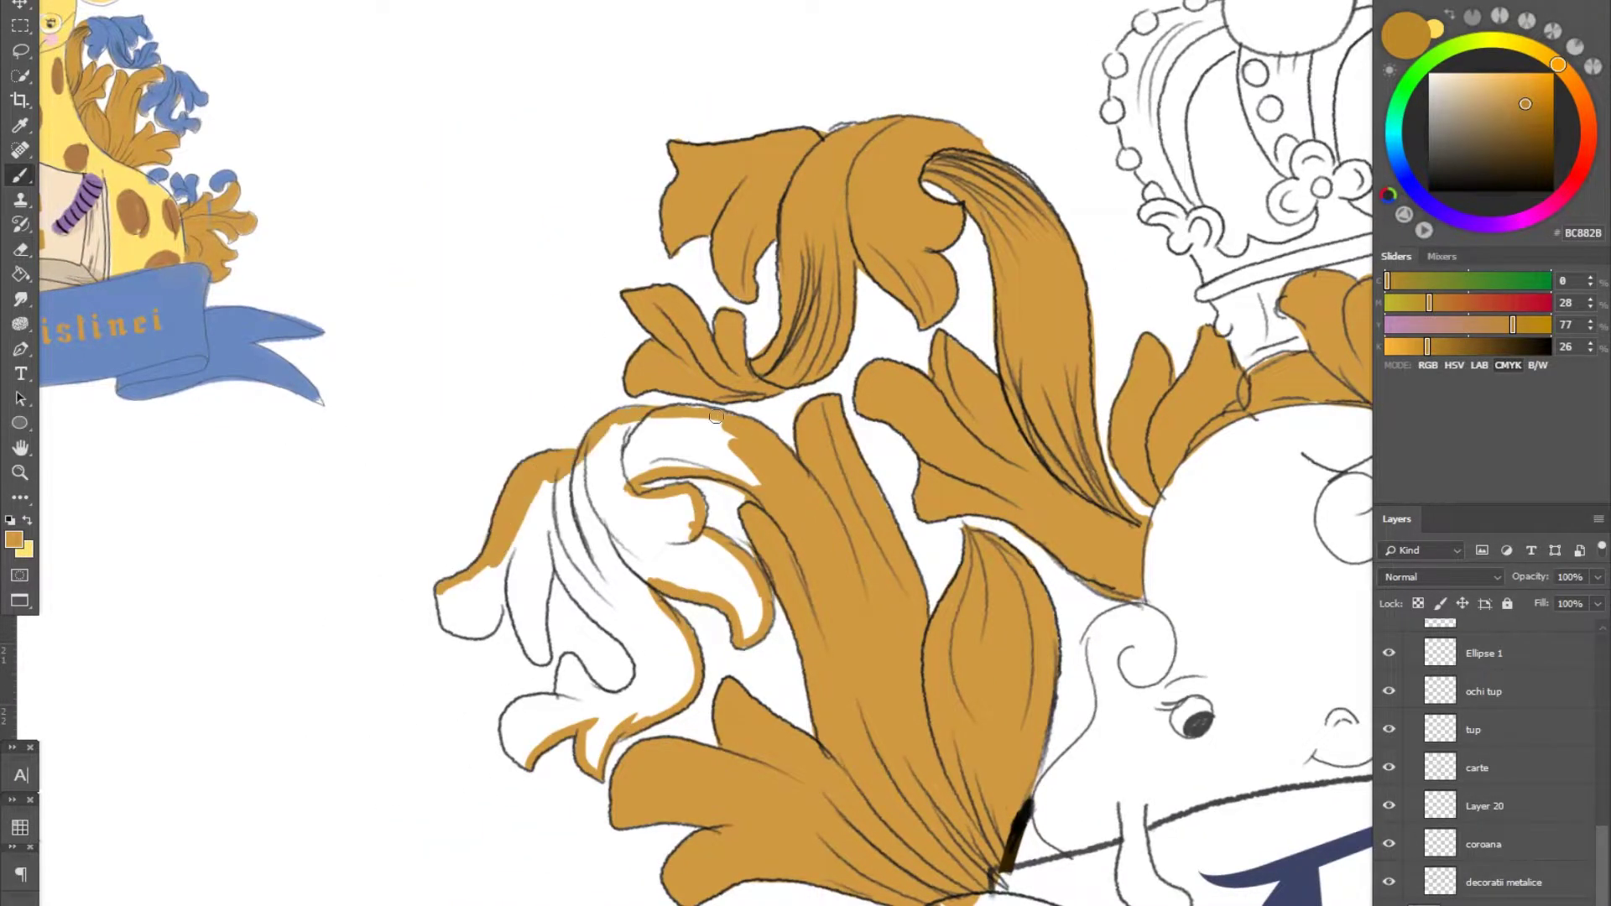
pyautogui.moveTo(503, 470)
pyautogui.mouseDown()
pyautogui.moveTo(453, 621)
pyautogui.moveTo(590, 598)
pyautogui.moveTo(722, 453)
pyautogui.mouseUp()
pyautogui.rightClick(746, 549)
pyautogui.moveTo(738, 588)
pyautogui.mouseDown()
pyautogui.moveTo(563, 703)
pyautogui.moveTo(671, 604)
pyautogui.mouseUp()
pyautogui.moveTo(624, 711); pyautogui.dragTo(557, 267)
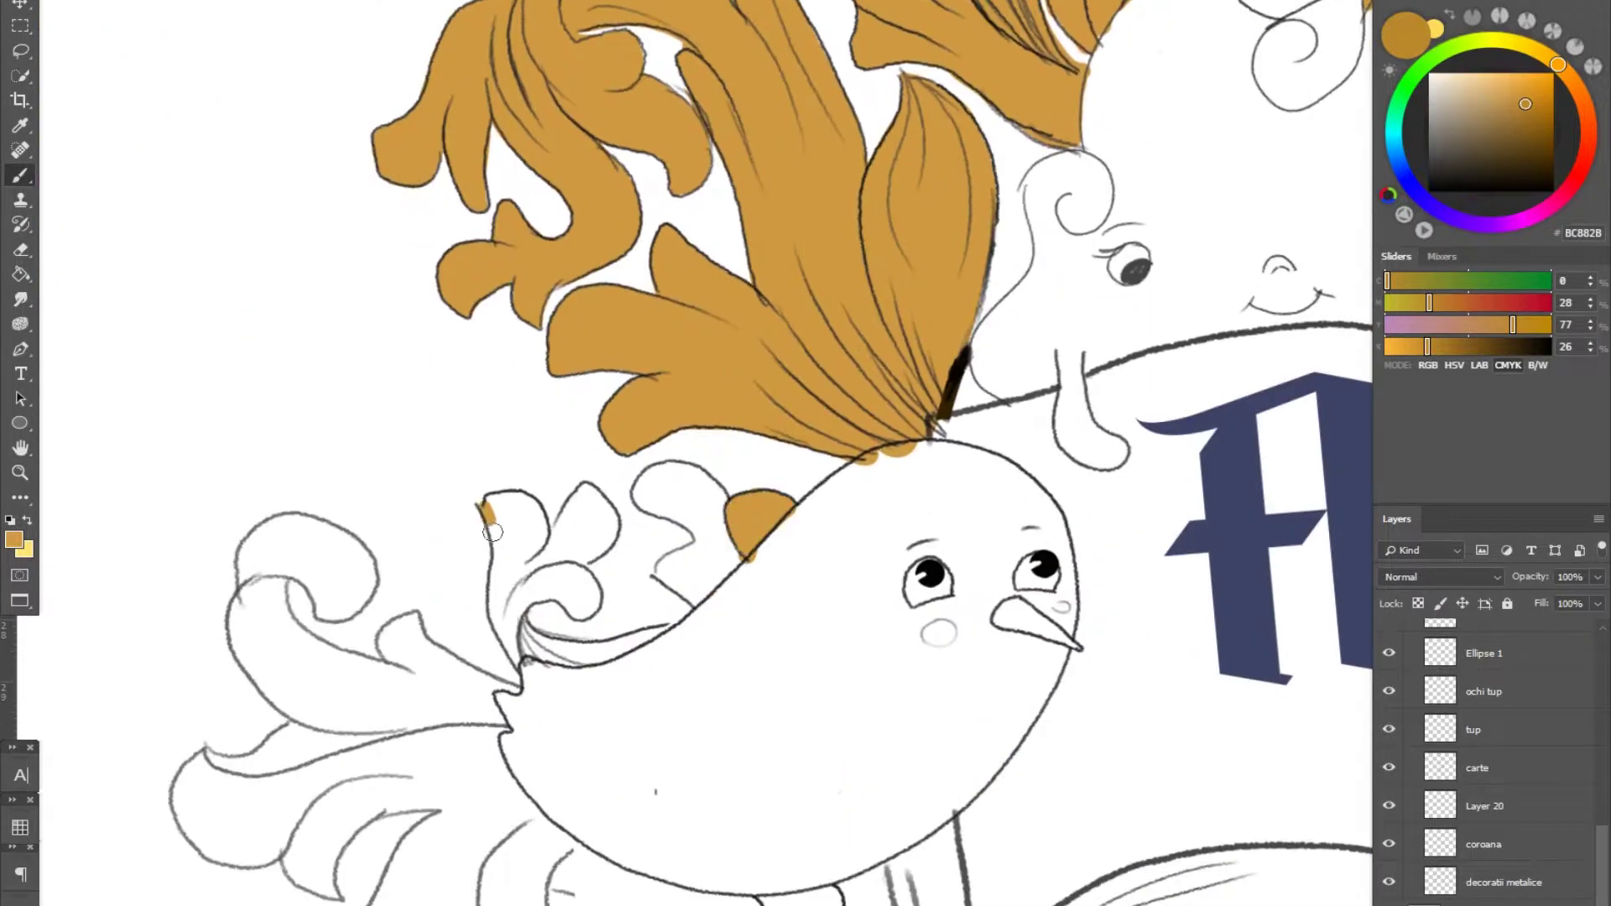
pyautogui.moveTo(730, 554); pyautogui.dragTo(789, 503)
# - Paint the leaves beside the bird, the lower leaf and left scrolls golden ochre
pyautogui.moveTo(487, 504); pyautogui.dragTo(663, 629)
pyautogui.moveTo(537, 587)
pyautogui.mouseDown()
pyautogui.moveTo(578, 601)
pyautogui.moveTo(600, 520)
pyautogui.moveTo(613, 587)
pyautogui.mouseUp()
pyautogui.moveTo(587, 588); pyautogui.dragTo(703, 361)
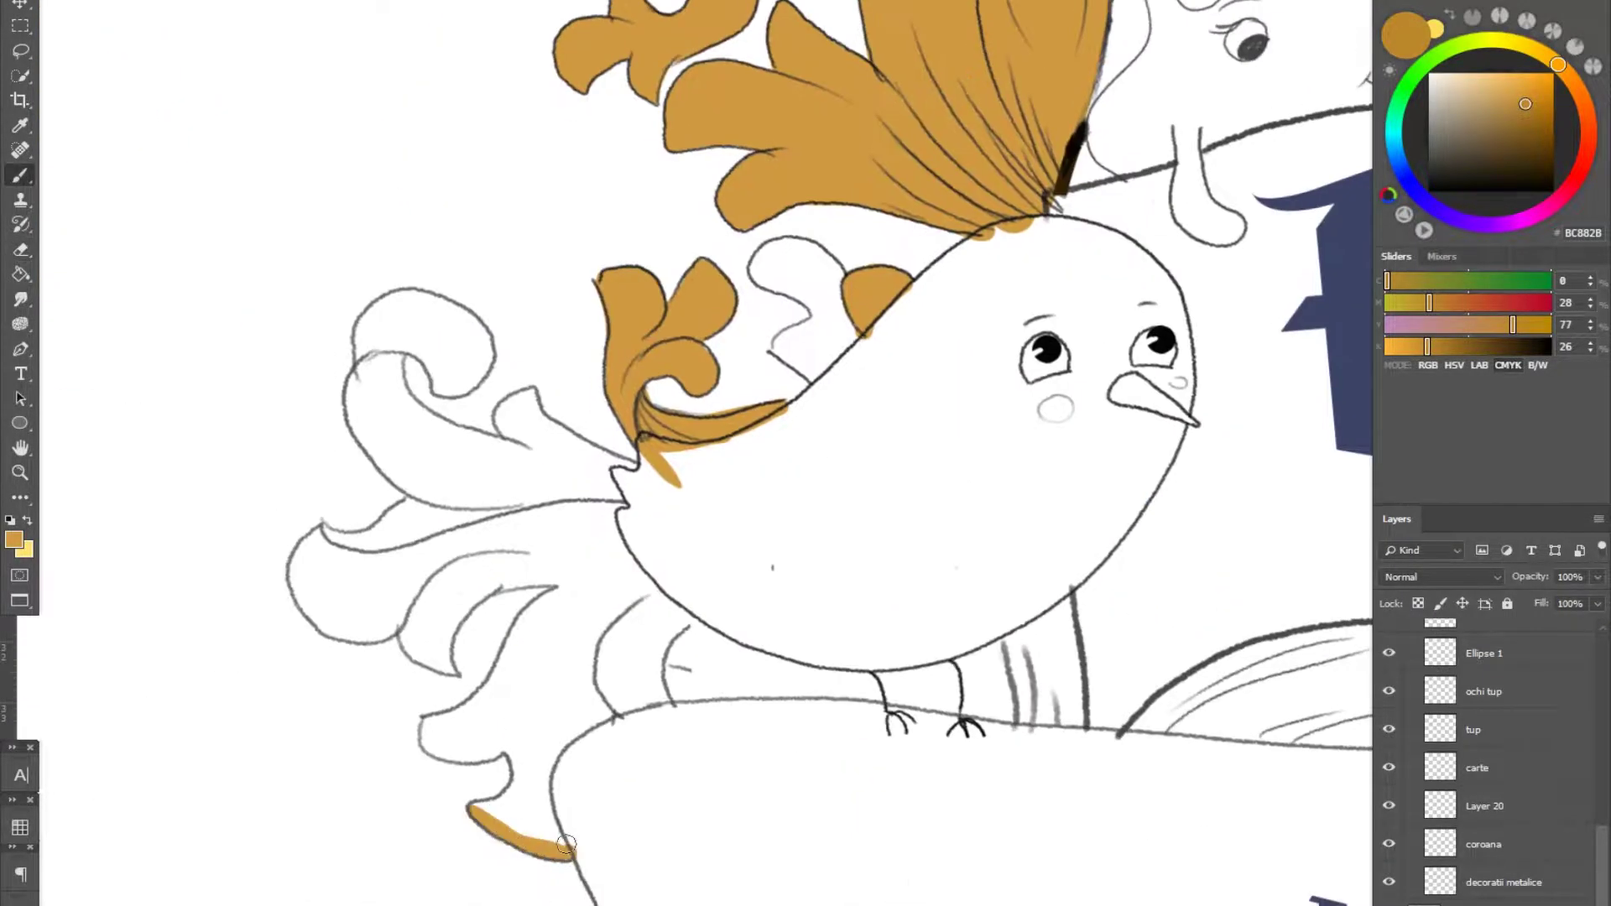
pyautogui.moveTo(688, 604); pyautogui.dragTo(570, 839)
pyautogui.moveTo(553, 604)
pyautogui.mouseDown()
pyautogui.moveTo(437, 735)
pyautogui.moveTo(470, 621)
pyautogui.mouseUp()
pyautogui.moveTo(335, 553)
pyautogui.mouseDown()
pyautogui.moveTo(504, 503)
pyautogui.moveTo(386, 353)
pyautogui.moveTo(478, 360)
pyautogui.moveTo(537, 470)
pyautogui.moveTo(638, 478)
pyautogui.mouseUp()
# - Clean up stray paint and fill the remaining white gaps beside the bird
pyautogui.press('e')
pyautogui.press('b')
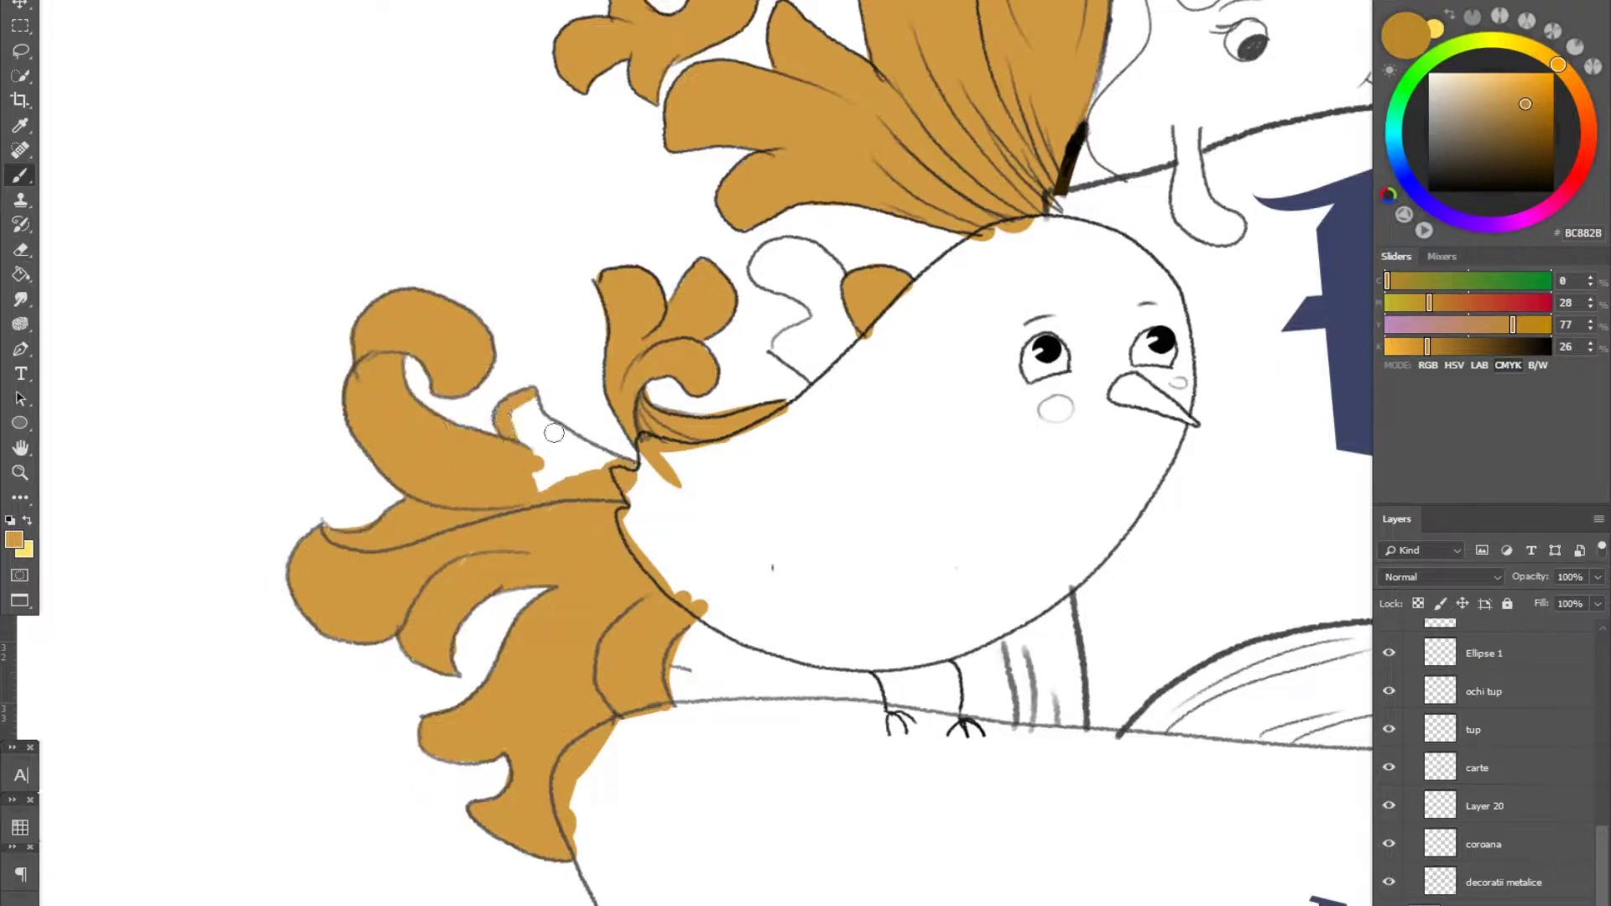
pyautogui.moveTo(504, 402); pyautogui.dragTo(620, 486)
pyautogui.scroll(-5, 1213, 773)
pyautogui.scroll(3, 1213, 773)
pyautogui.keyDown('alt'); pyautogui.click(1040, 13); pyautogui.keyUp('alt')
# - Paint the outer leaves on the right, around the crown and by the bird's head blue
pyautogui.moveTo(822, 353)
pyautogui.mouseDown()
pyautogui.moveTo(965, 419)
pyautogui.moveTo(1091, 629)
pyautogui.mouseUp()
pyautogui.scroll(-2, 1036, 615)
pyautogui.moveTo(1099, 554); pyautogui.dragTo(1129, 629)
pyautogui.scroll(-1, 839, 419)
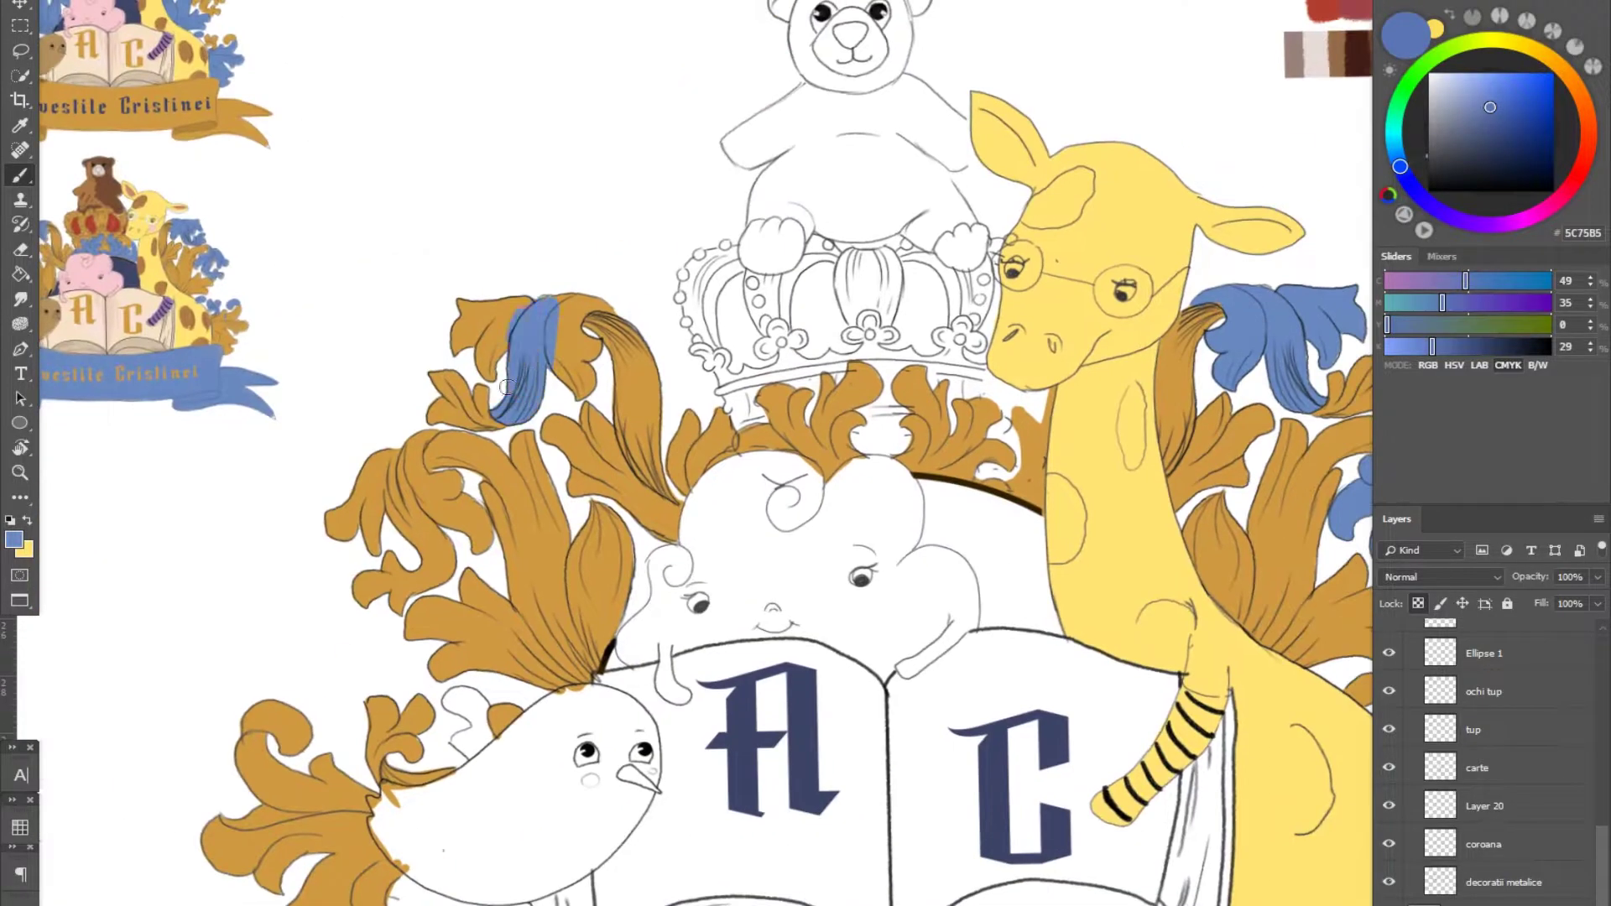
pyautogui.moveTo(453, 302); pyautogui.dragTo(596, 395)
pyautogui.scroll(3, 671, 336)
pyautogui.moveTo(537, 277)
pyautogui.mouseDown()
pyautogui.moveTo(907, 327)
pyautogui.moveTo(1039, 231)
pyautogui.mouseUp()
pyautogui.moveTo(420, 478); pyautogui.dragTo(369, 533)
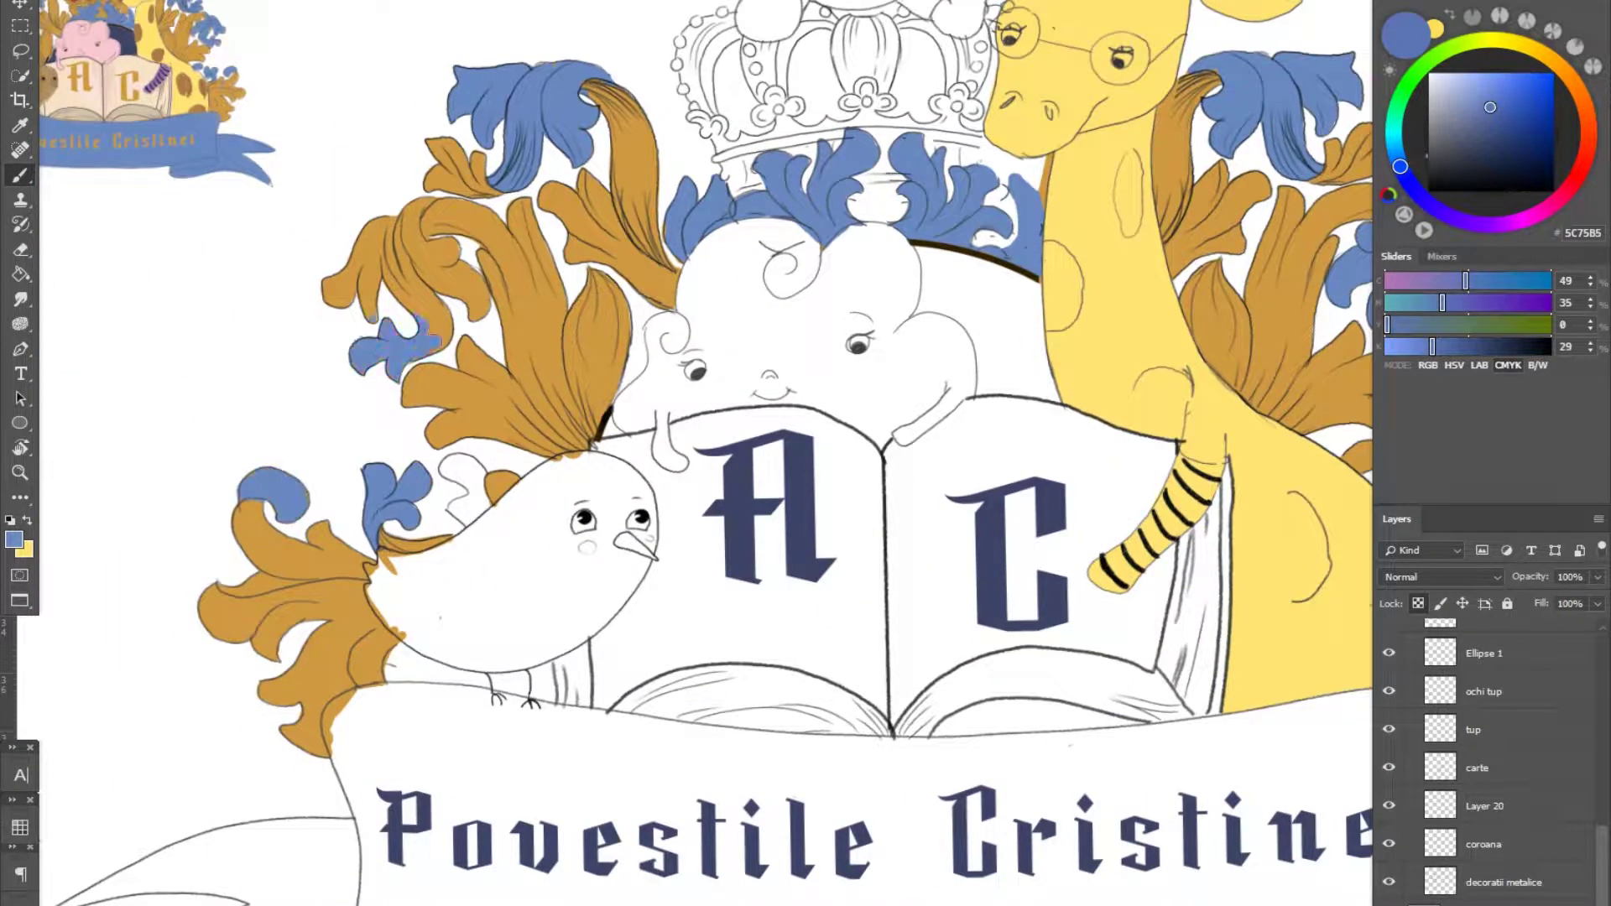
pyautogui.moveTo(470, 252); pyautogui.dragTo(361, 302)
# - Fill the area behind the cloud above the book dark navy
pyautogui.scroll(-2, 822, 587)
pyautogui.moveTo(1091, 519); pyautogui.dragTo(915, 467)
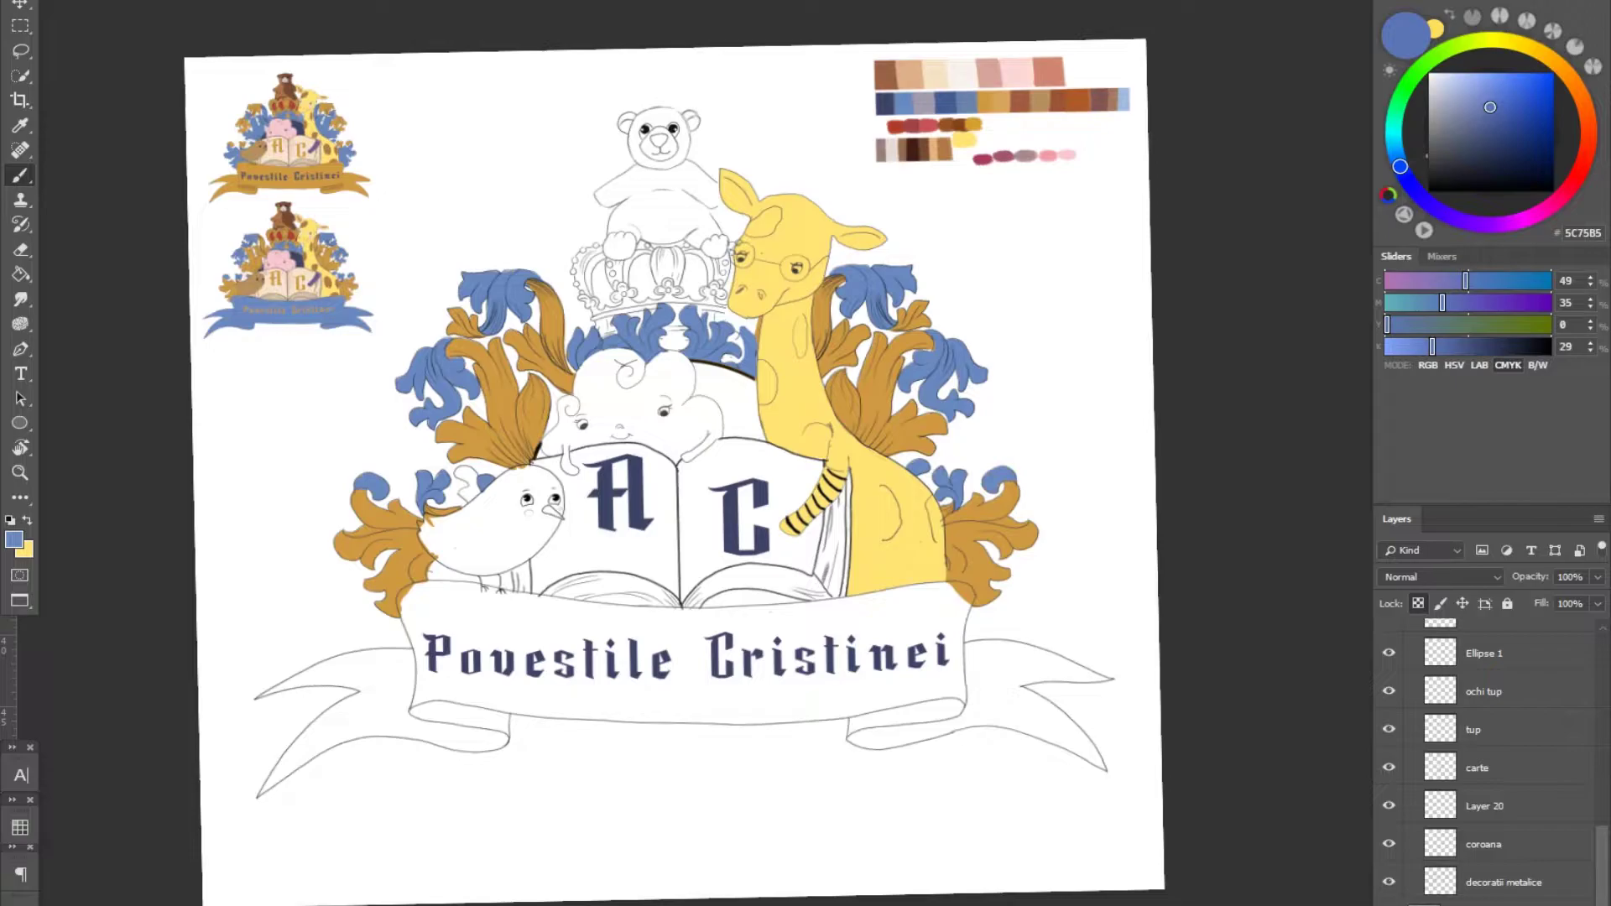
pyautogui.moveTo(697, 378); pyautogui.dragTo(588, 419)
# - Paint the open book's pages pale beige, erasing the spill
pyautogui.click(1460, 80)
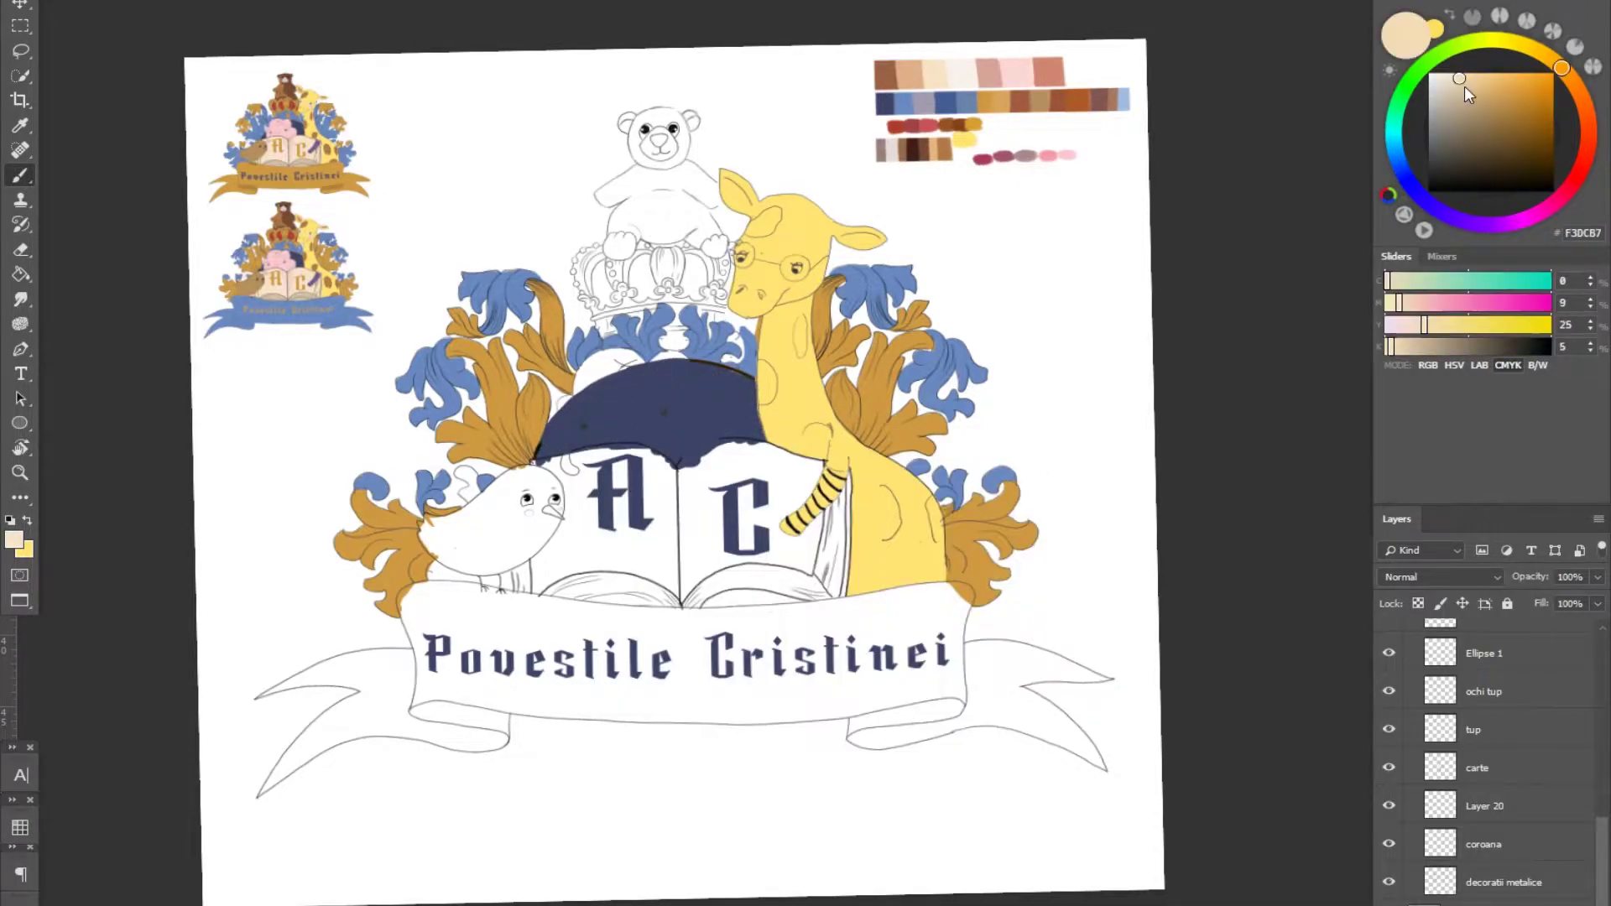
pyautogui.scroll(2, 806, 506)
pyautogui.moveTo(822, 469); pyautogui.dragTo(755, 588)
pyautogui.moveTo(738, 504); pyautogui.dragTo(654, 621)
pyautogui.moveTo(587, 436)
pyautogui.mouseDown()
pyautogui.moveTo(444, 595)
pyautogui.moveTo(469, 453)
pyautogui.mouseUp()
pyautogui.press('e')
pyautogui.moveTo(420, 625); pyautogui.dragTo(424, 541)
pyautogui.press('b')
# - Add beige shading across the book pages with a different brush tip
pyautogui.rightClick(873, 554)
pyautogui.moveTo(805, 587); pyautogui.dragTo(654, 629)
pyautogui.moveTo(646, 621); pyautogui.dragTo(448, 625)
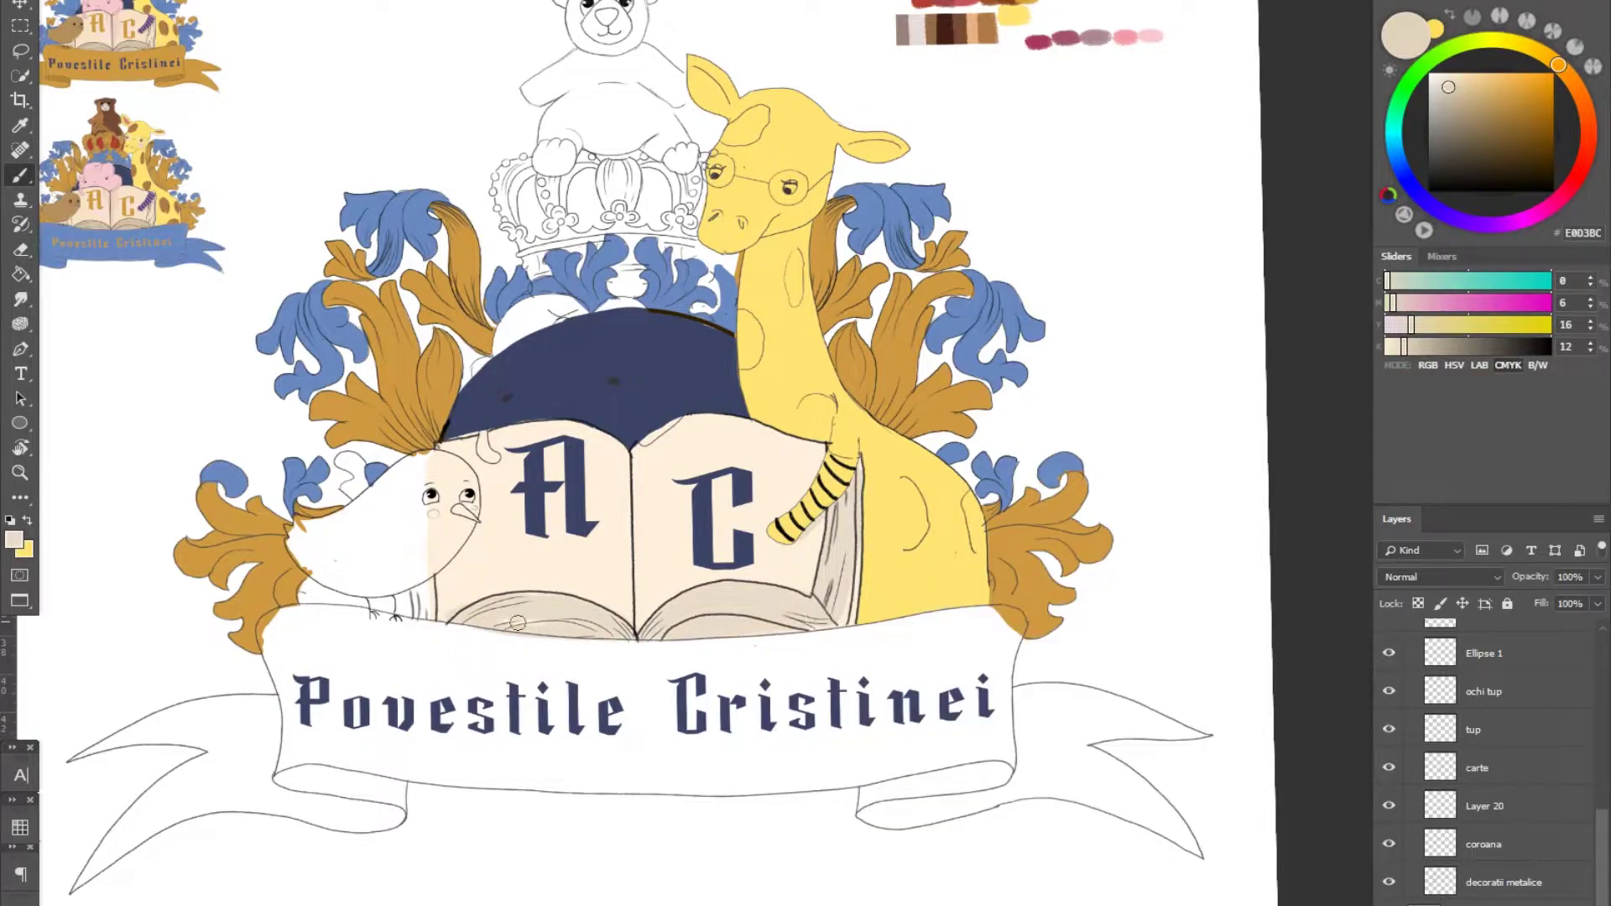
pyautogui.moveTo(424, 445); pyautogui.dragTo(424, 621)
pyautogui.scroll(2, 516, 583)
pyautogui.scroll(-5, 516, 583)
pyautogui.press('b')
# - Colour the cloud creature pink (F0BAC3)
pyautogui.keyDown('alt'); pyautogui.click(1087, 121); pyautogui.keyUp('alt')
pyautogui.moveTo(579, 336); pyautogui.dragTo(629, 386)
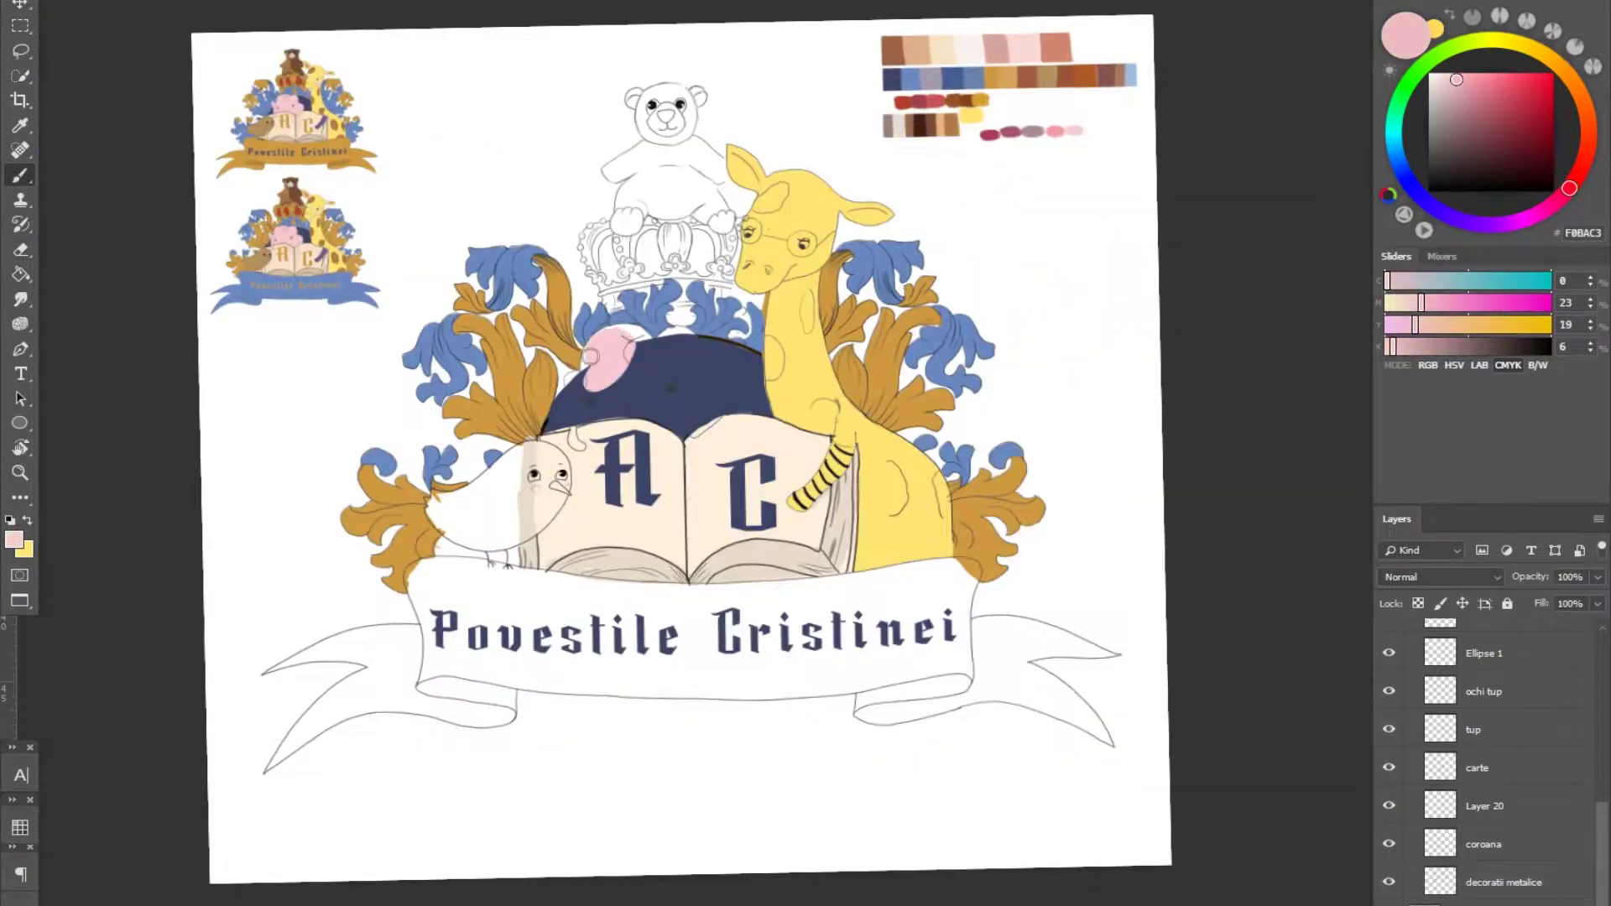
pyautogui.scroll(5, 588, 378)
pyautogui.moveTo(797, 470)
pyautogui.mouseDown()
pyautogui.moveTo(703, 623)
pyautogui.moveTo(755, 504)
pyautogui.mouseUp()
pyautogui.moveTo(637, 520); pyautogui.dragTo(839, 588)
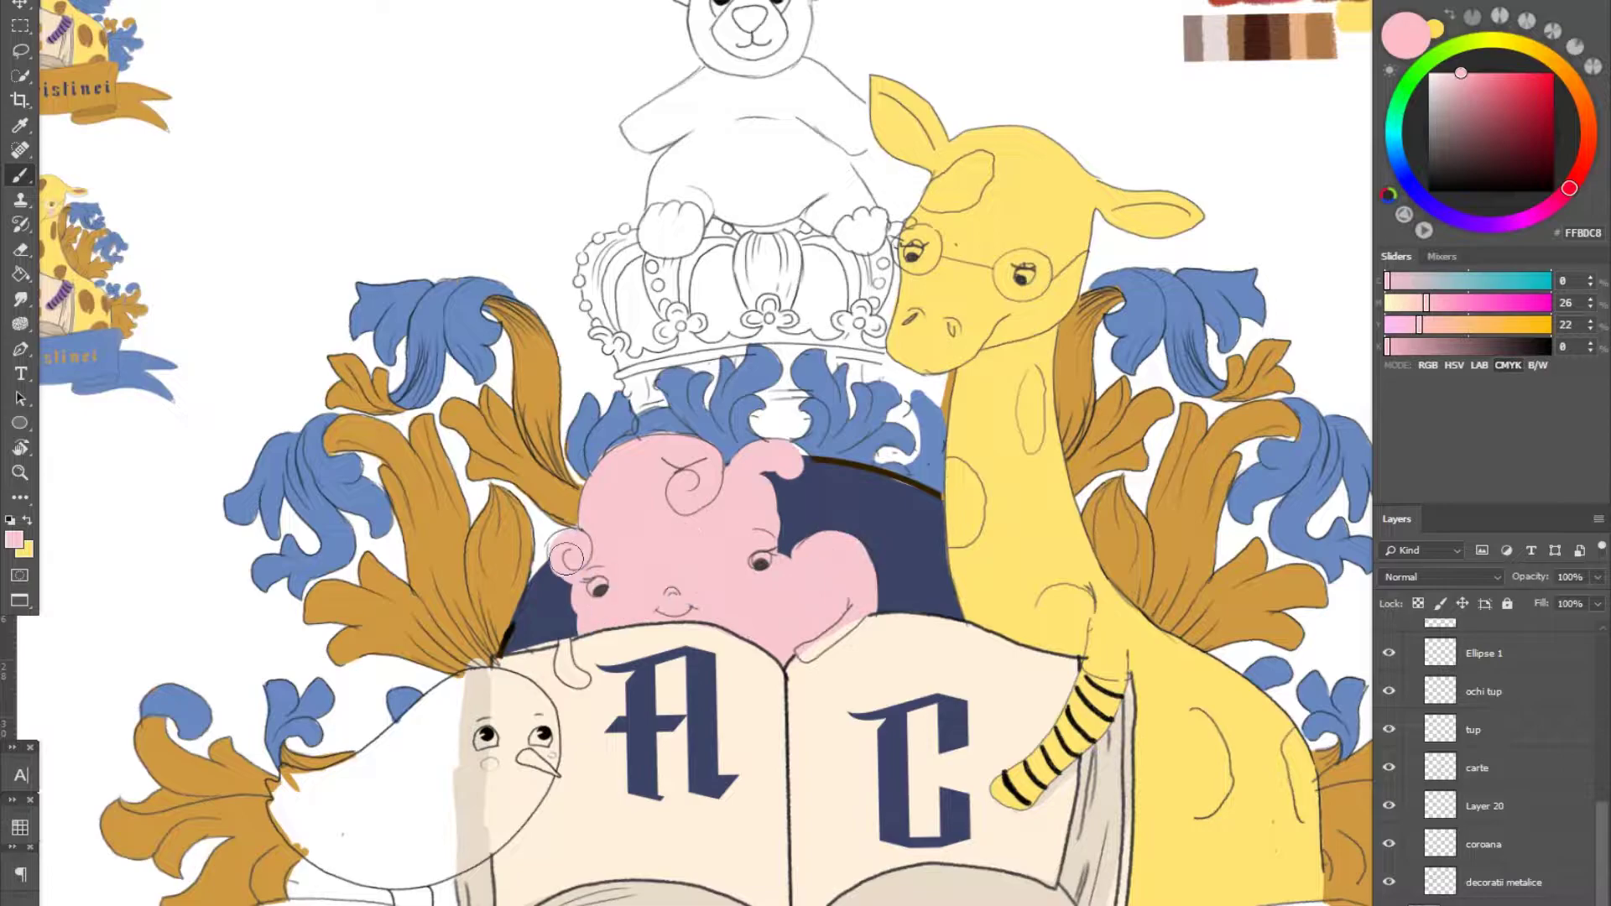
pyautogui.moveTo(545, 587); pyautogui.dragTo(805, 470)
pyautogui.scroll(2, 1598, 858)
pyautogui.scroll(-2, 1598, 857)
# - Select the book ('carte') layer and paint the cloud's hand over the book pink
pyautogui.keyDown('ctrl'); pyautogui.rightClick(827, 465); pyautogui.keyUp('ctrl')
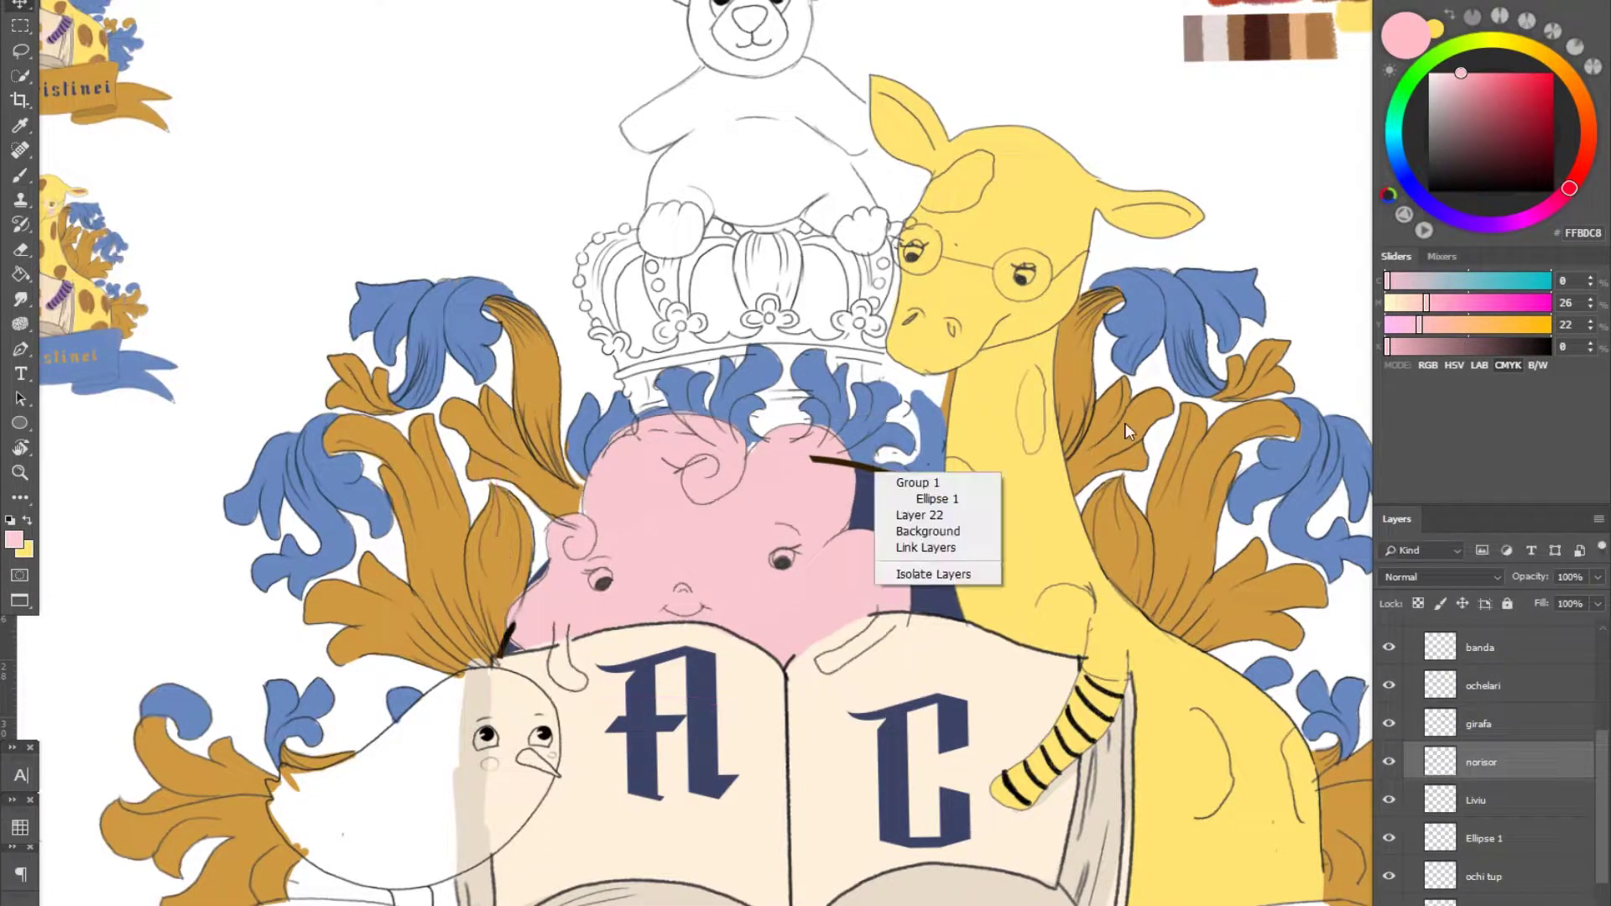
pyautogui.press('e')
pyautogui.keyDown('ctrl'); pyautogui.rightClick(695, 458); pyautogui.keyUp('ctrl')
pyautogui.click(723, 431)
pyautogui.press('b')
pyautogui.keyDown('ctrl'); pyautogui.click(839, 646); pyautogui.keyUp('ctrl')
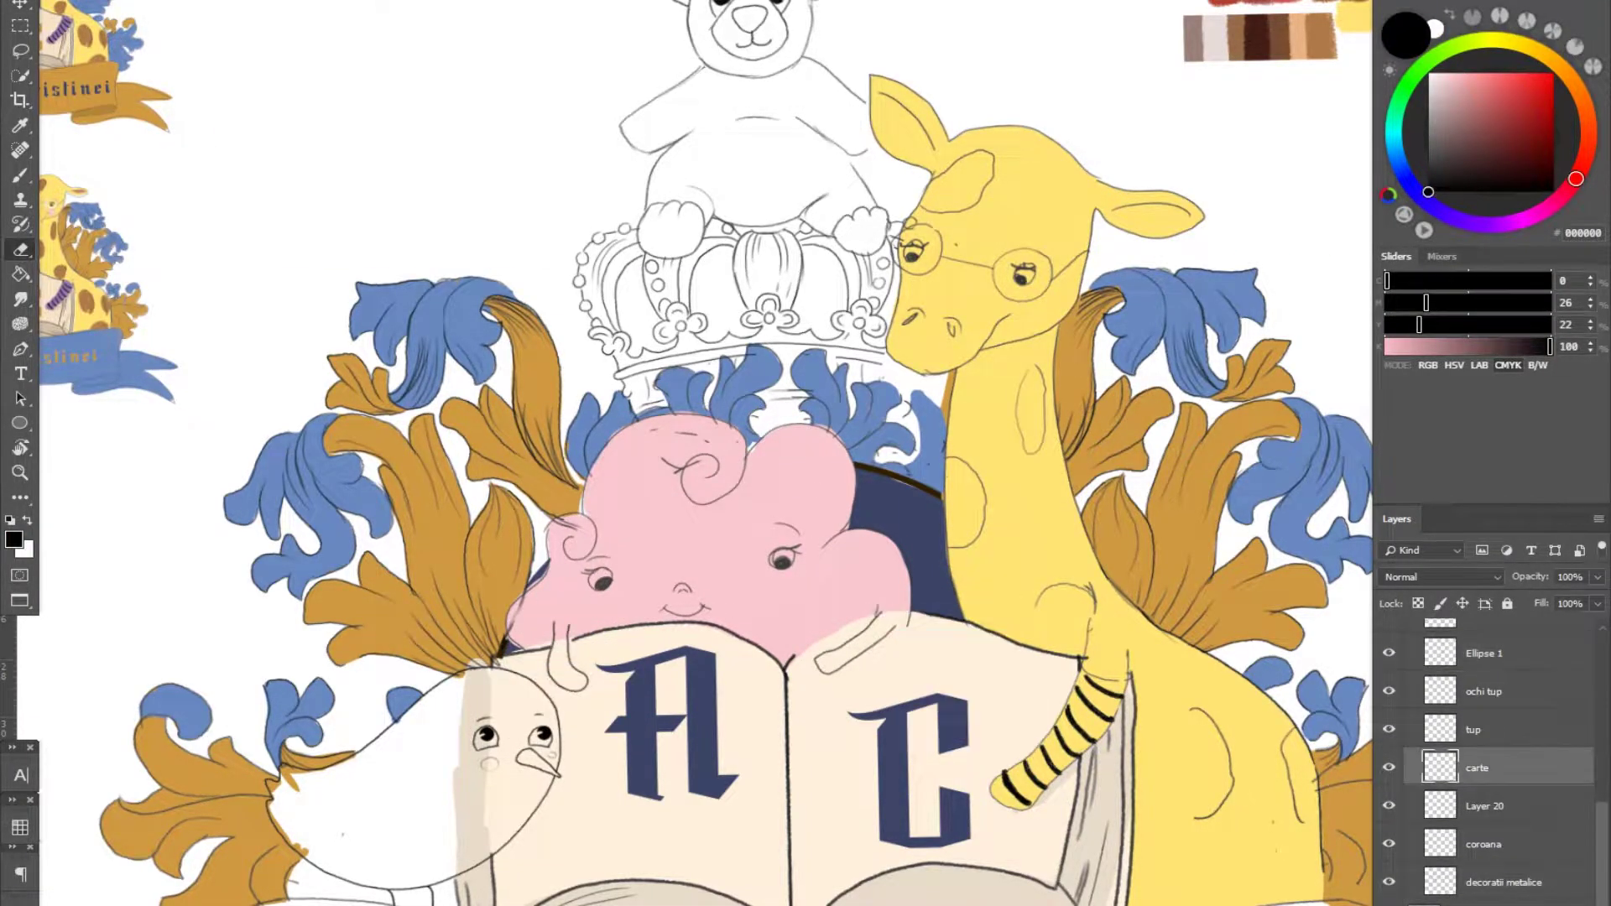
pyautogui.moveTo(826, 662); pyautogui.dragTo(884, 613)
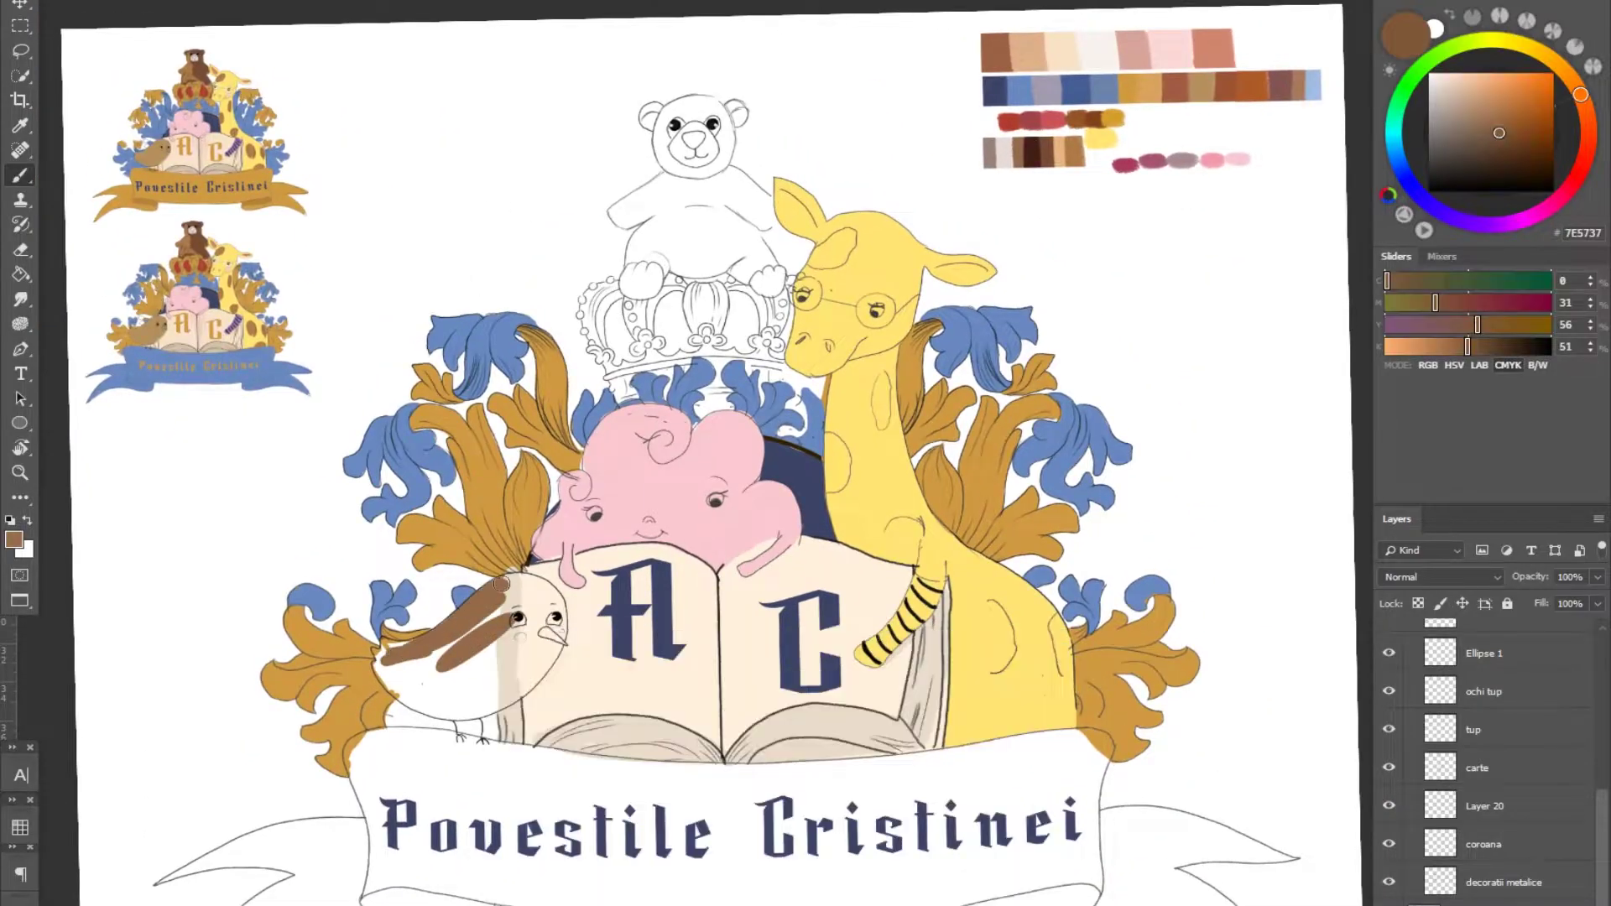
# - Paint the bird brown with the Brush tool
pyautogui.moveTo(485, 650); pyautogui.dragTo(469, 671)
pyautogui.scroll(2, 470, 671)
pyautogui.moveTo(353, 638); pyautogui.dragTo(411, 690)
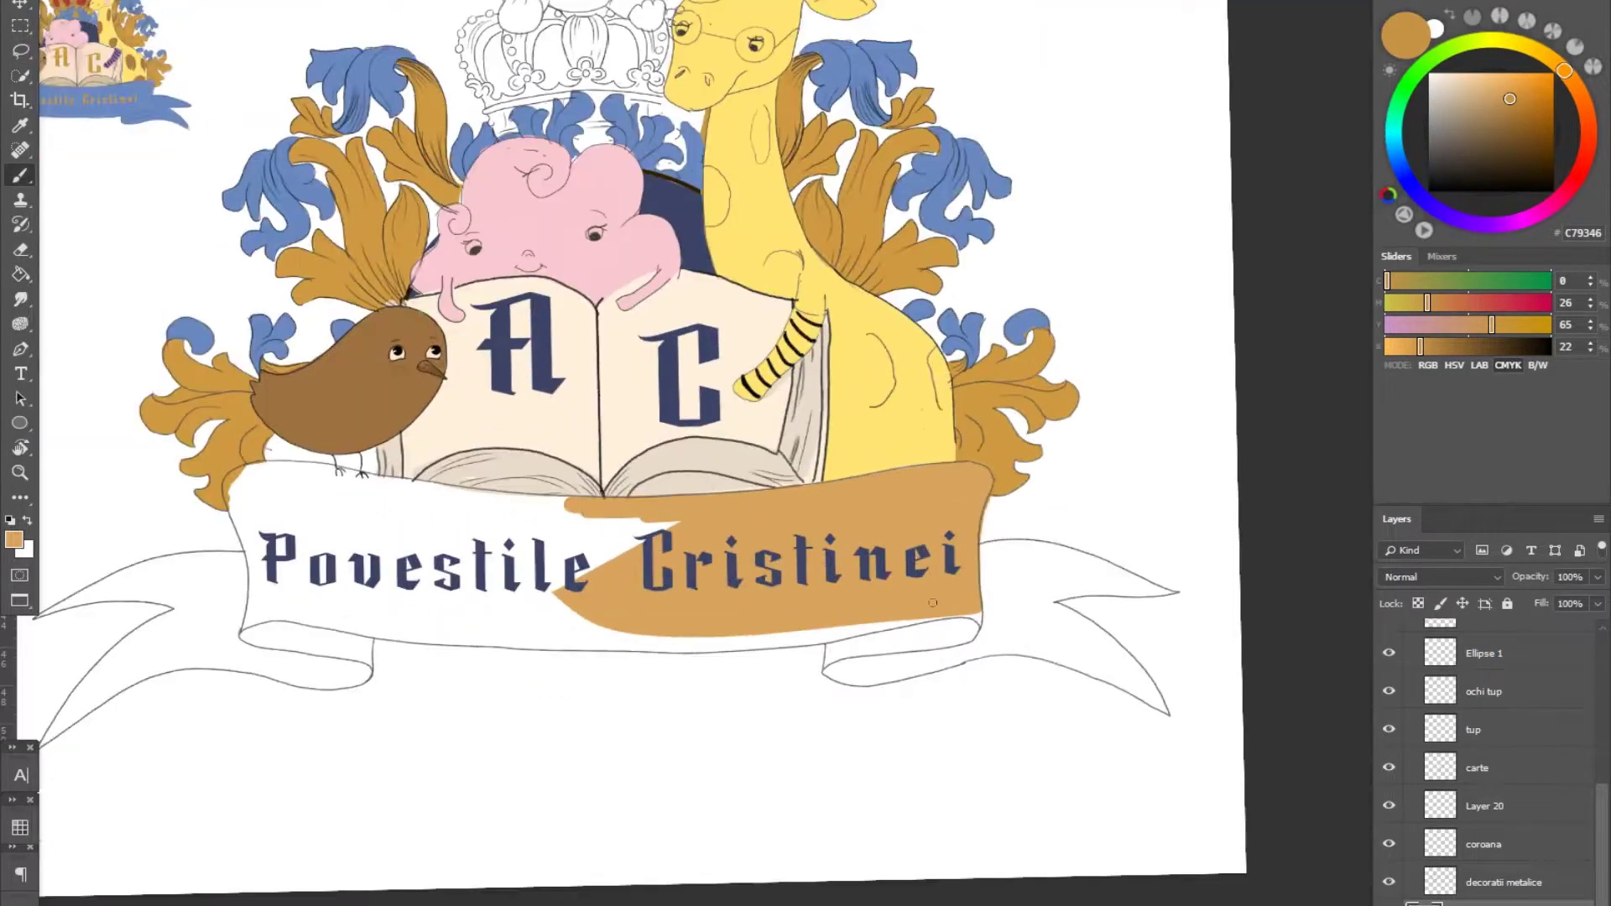
# - Fill the banner's folds, right tail and left ribbon tip with ochre C79346
pyautogui.moveTo(932, 602)
pyautogui.mouseDown()
pyautogui.moveTo(1018, 635)
pyautogui.moveTo(876, 671)
pyautogui.mouseUp()
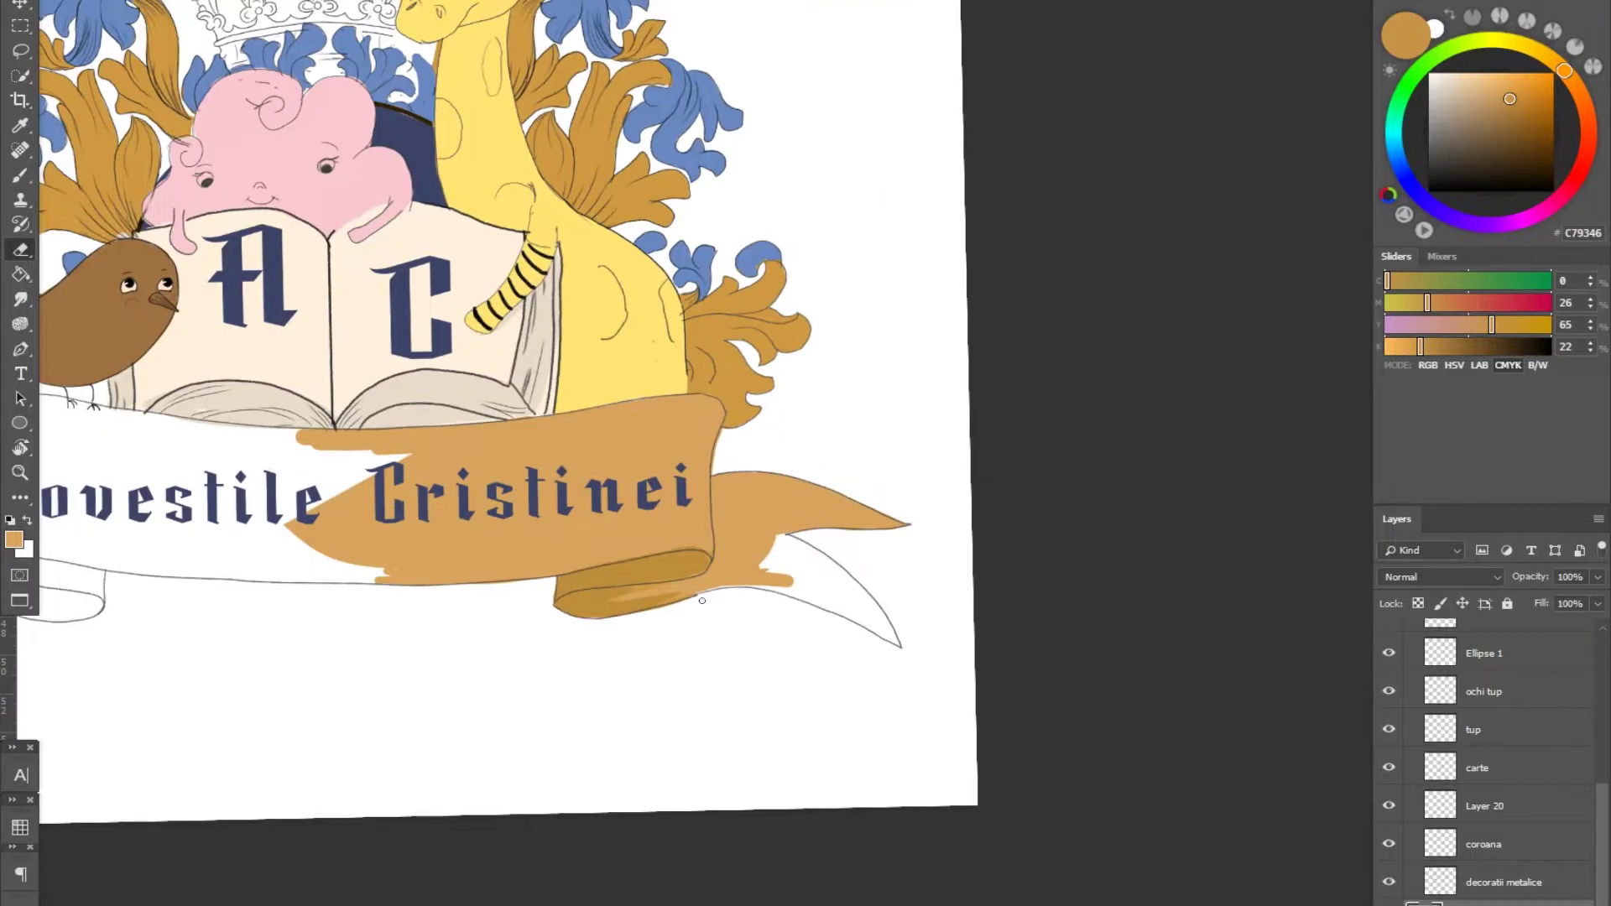
pyautogui.moveTo(717, 587); pyautogui.dragTo(780, 583)
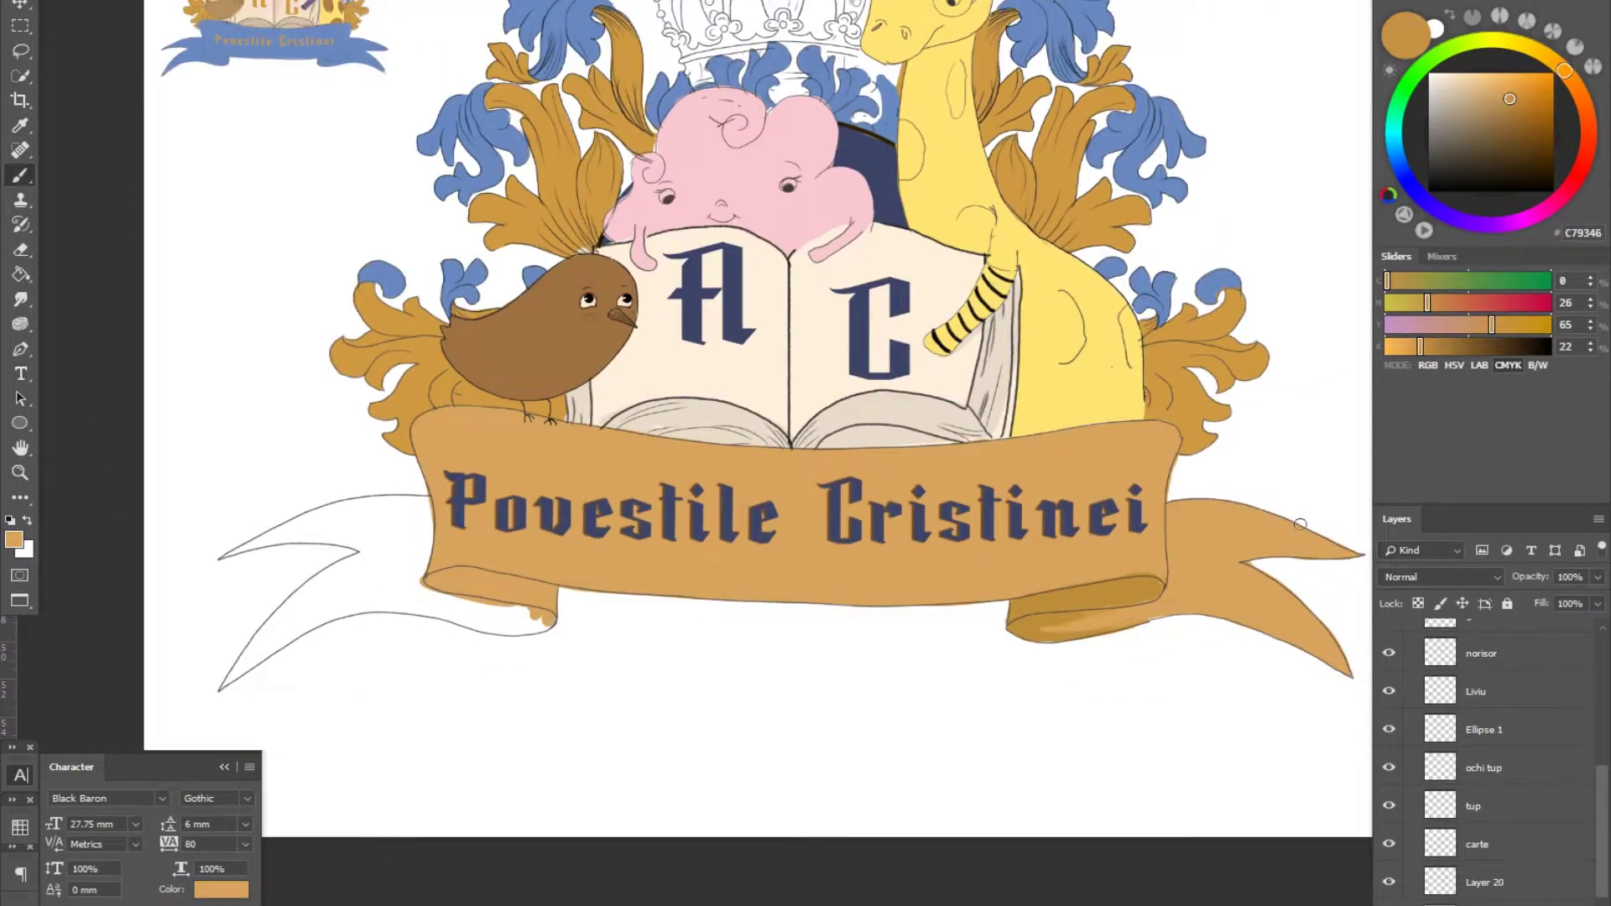
pyautogui.moveTo(403, 554); pyautogui.dragTo(326, 594)
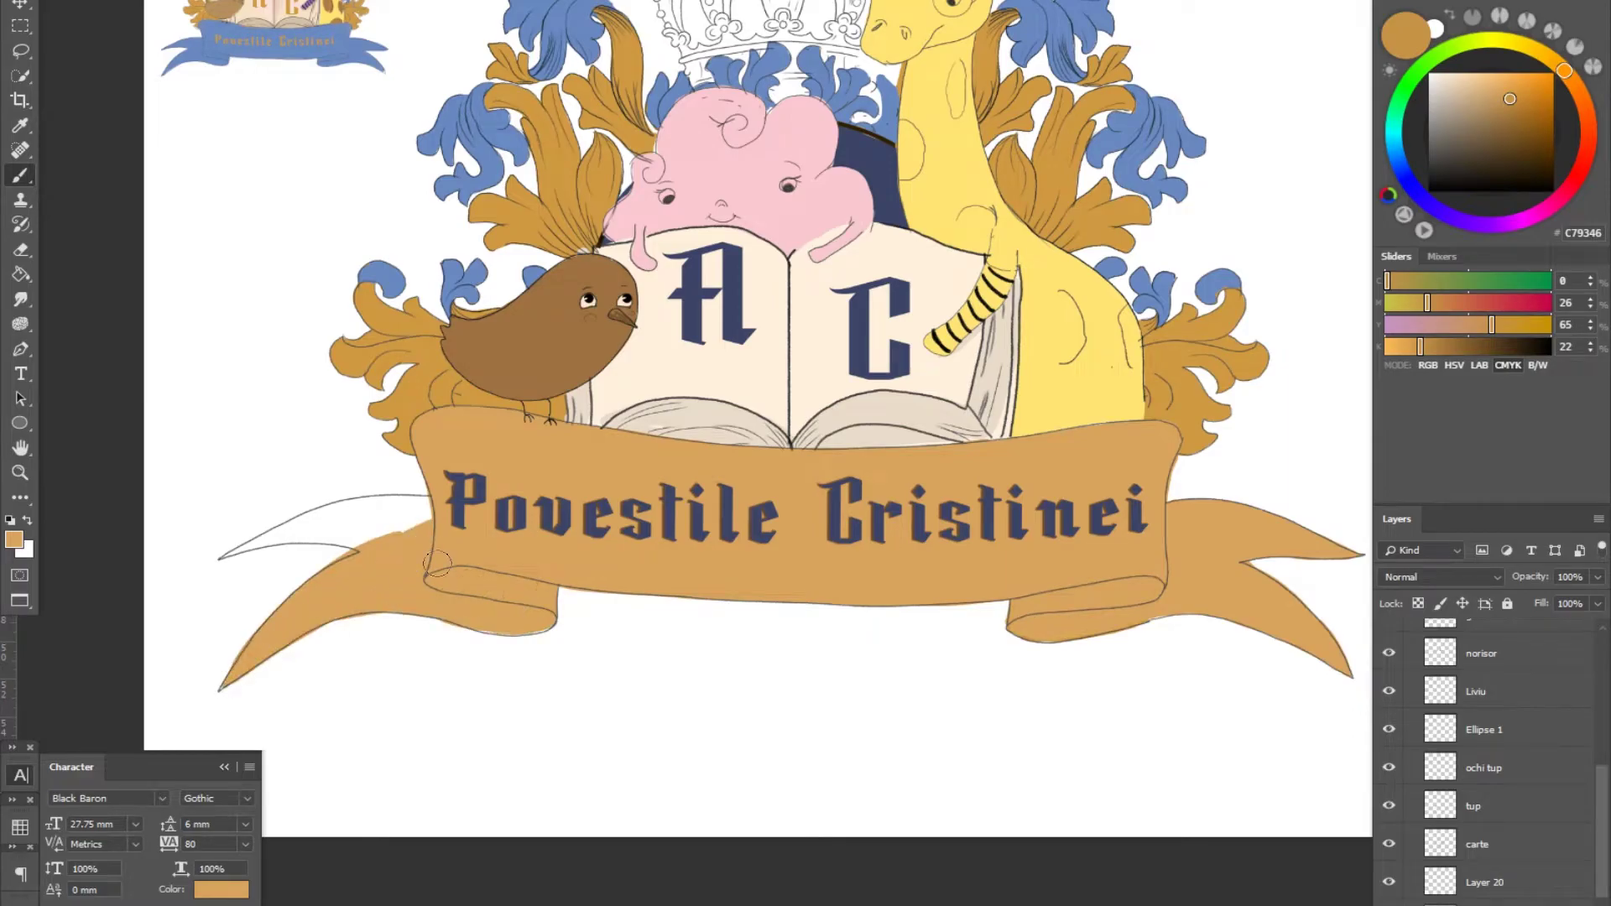
pyautogui.moveTo(342, 532); pyautogui.dragTo(427, 500)
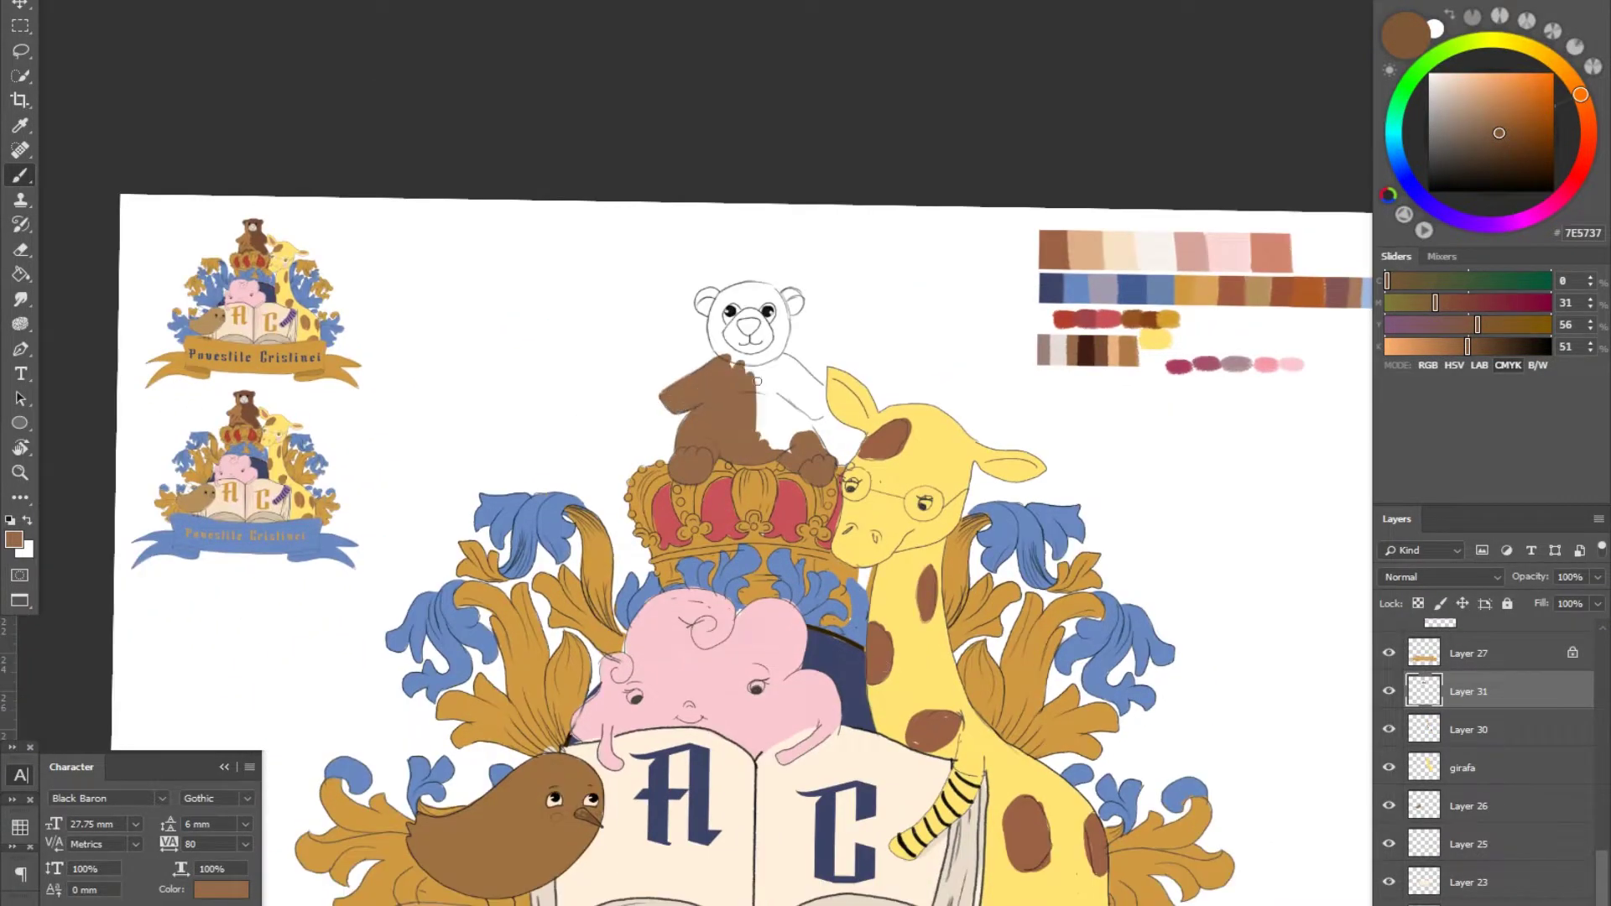
# - Brush brown onto the bear's head and neck, darken the brown, and pick gold, red and dark blue swatches
pyautogui.moveTo(822, 406)
pyautogui.mouseDown()
pyautogui.moveTo(778, 347)
pyautogui.moveTo(732, 329)
pyautogui.mouseUp()
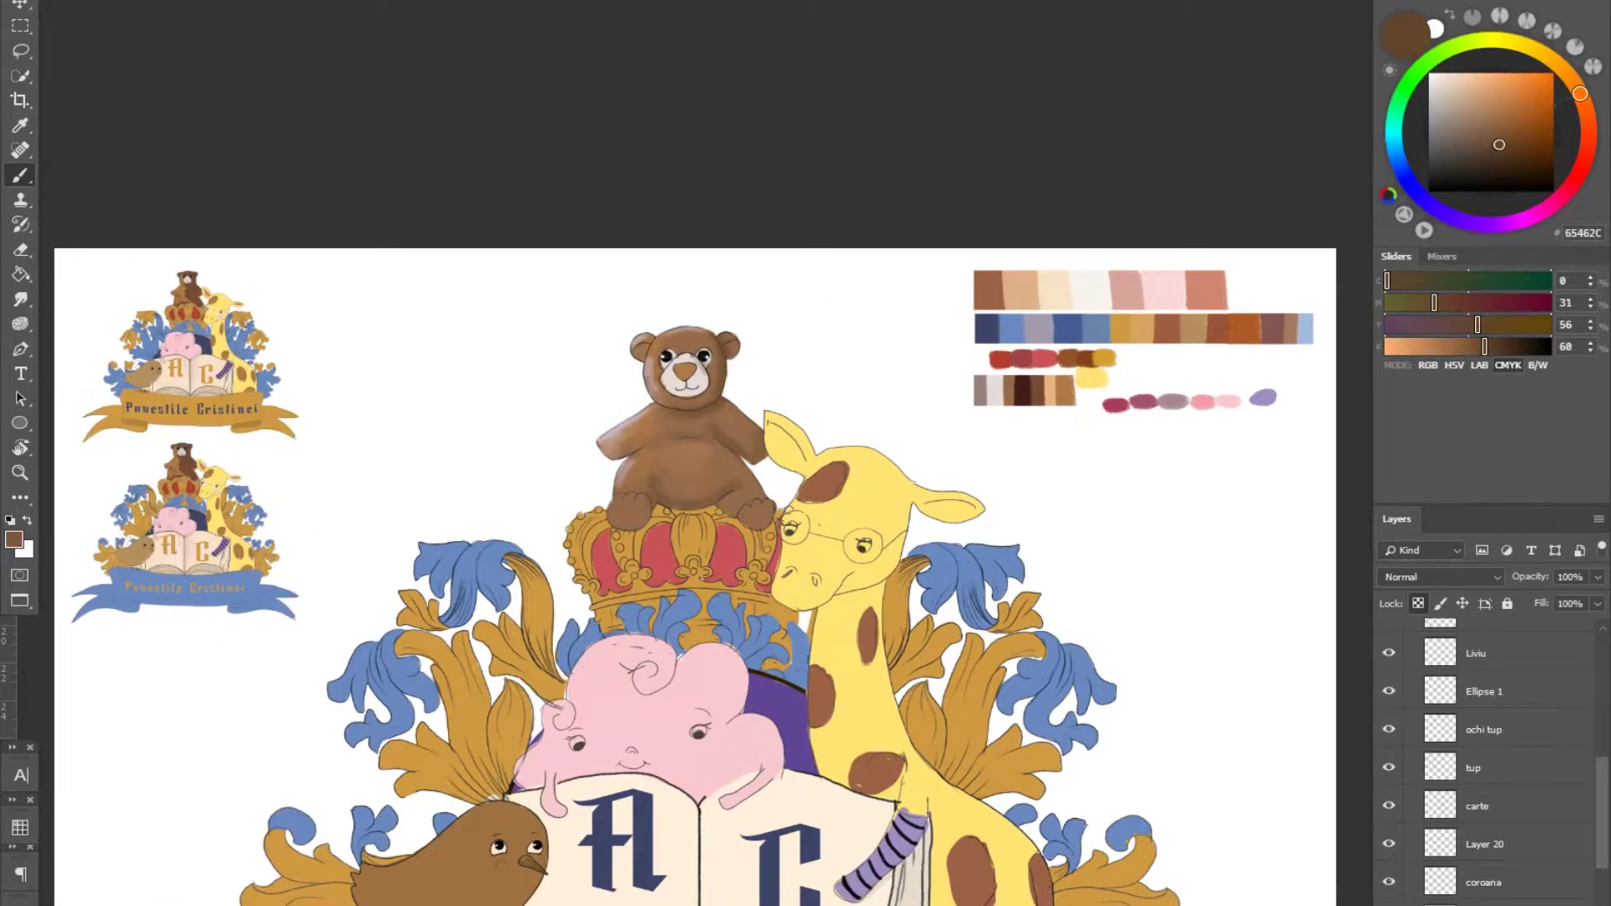
pyautogui.moveTo(1467, 351); pyautogui.dragTo(1472, 347)
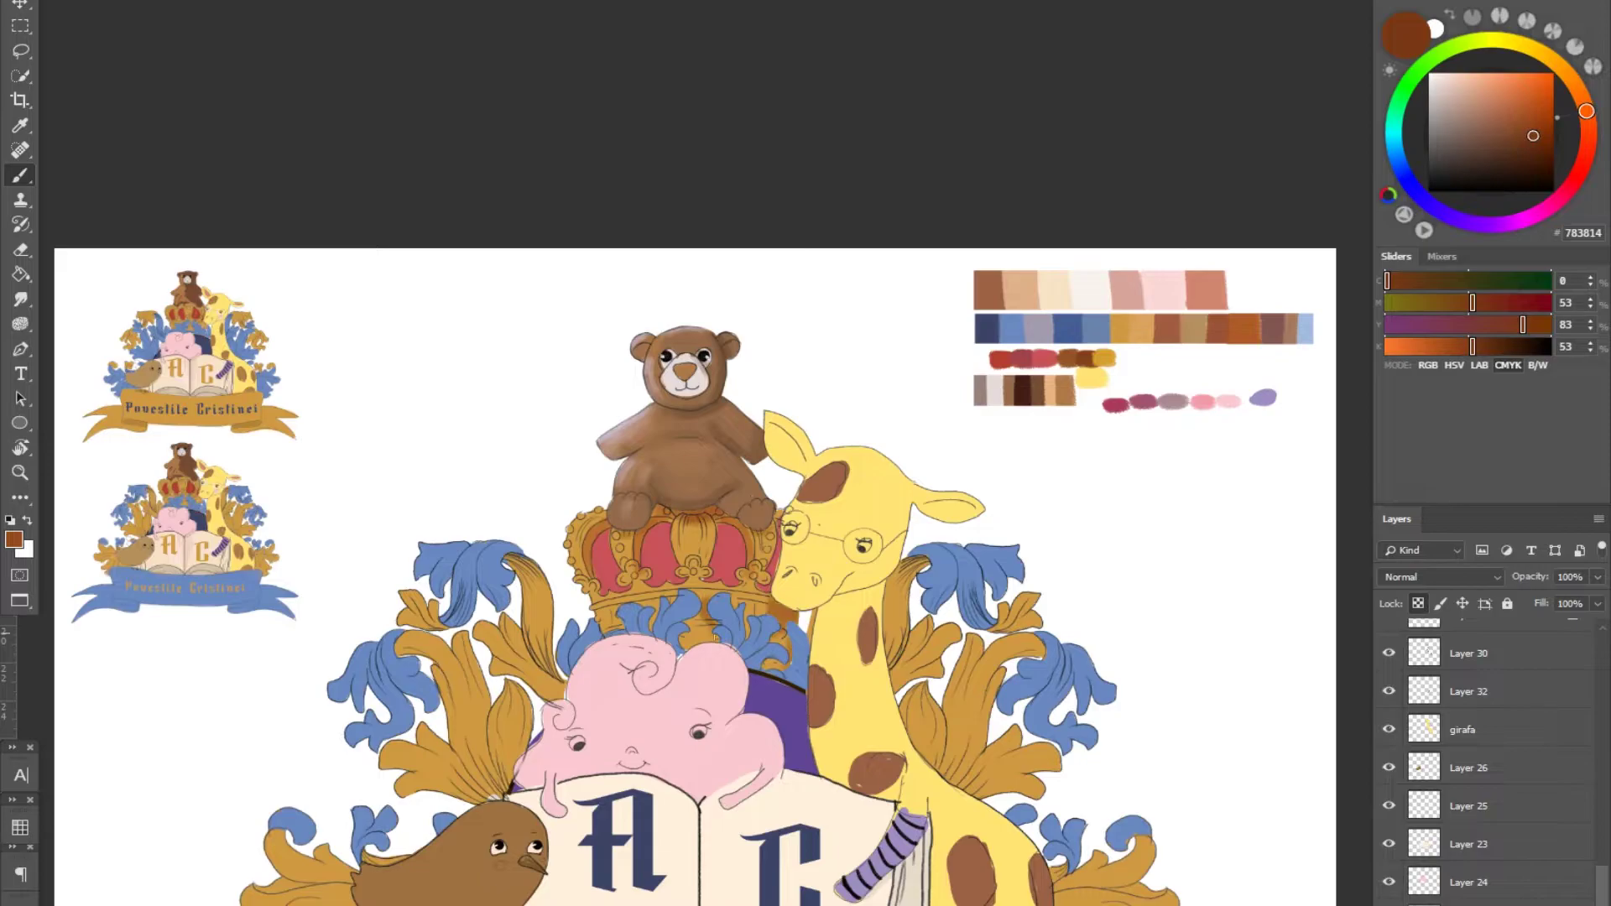
pyautogui.keyDown('alt'); pyautogui.click(789, 573); pyautogui.keyUp('alt')
pyautogui.keyDown('alt'); pyautogui.click(694, 573); pyautogui.keyUp('alt')
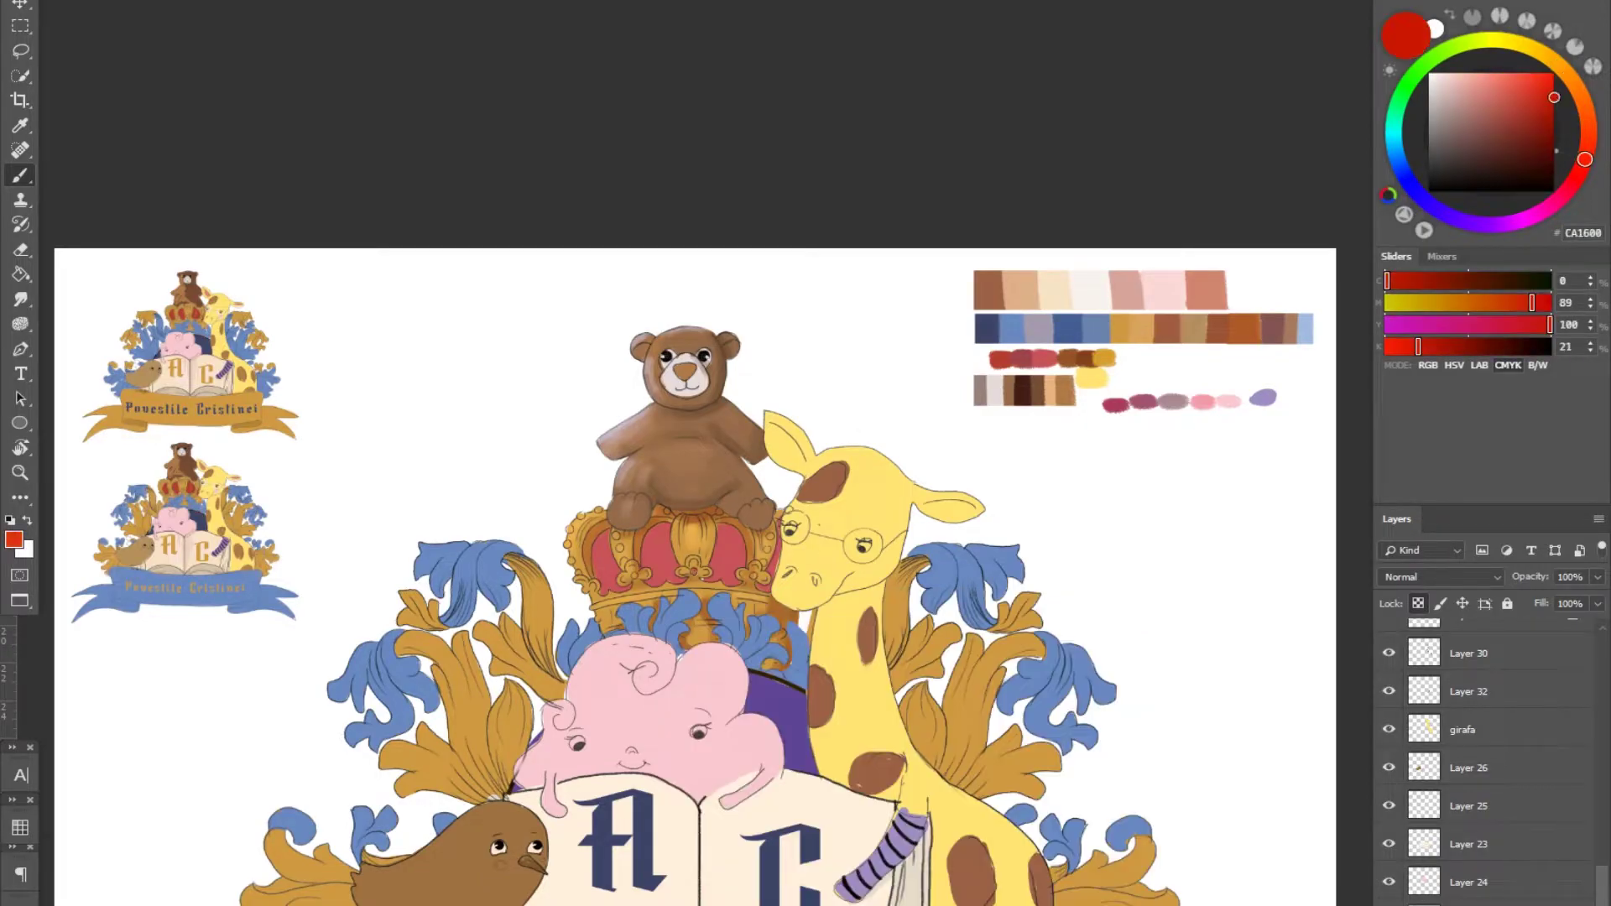
pyautogui.moveTo(582, 826); pyautogui.dragTo(608, 635)
pyautogui.keyDown('alt'); pyautogui.click(923, 658); pyautogui.keyUp('alt')
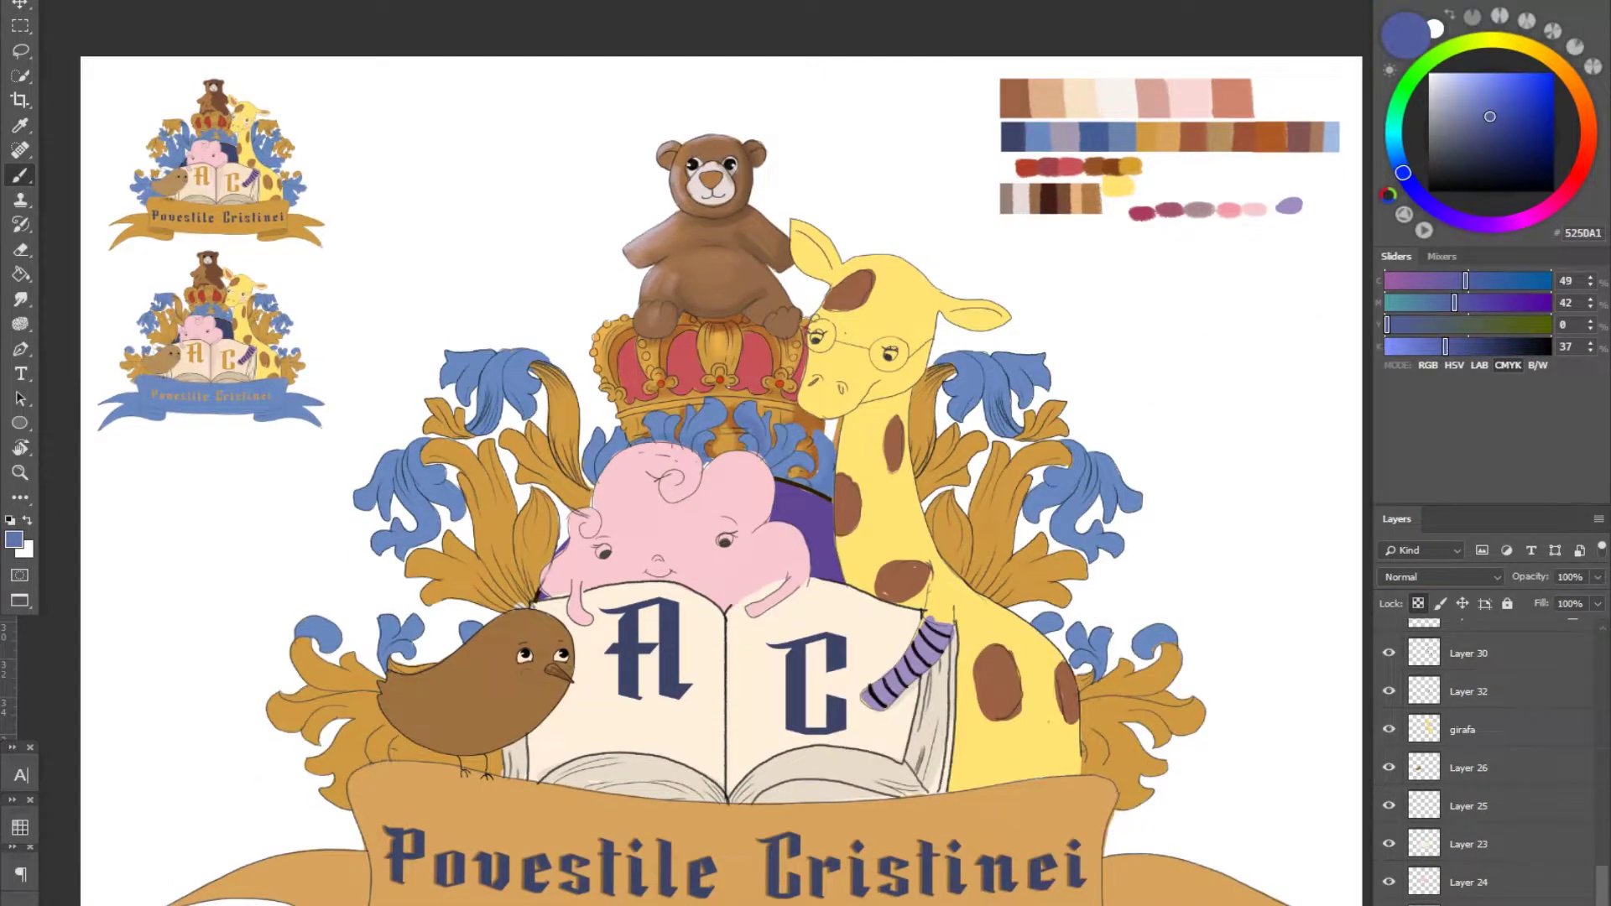
pyautogui.keyDown('alt'); pyautogui.click(1011, 378); pyautogui.keyUp('alt')
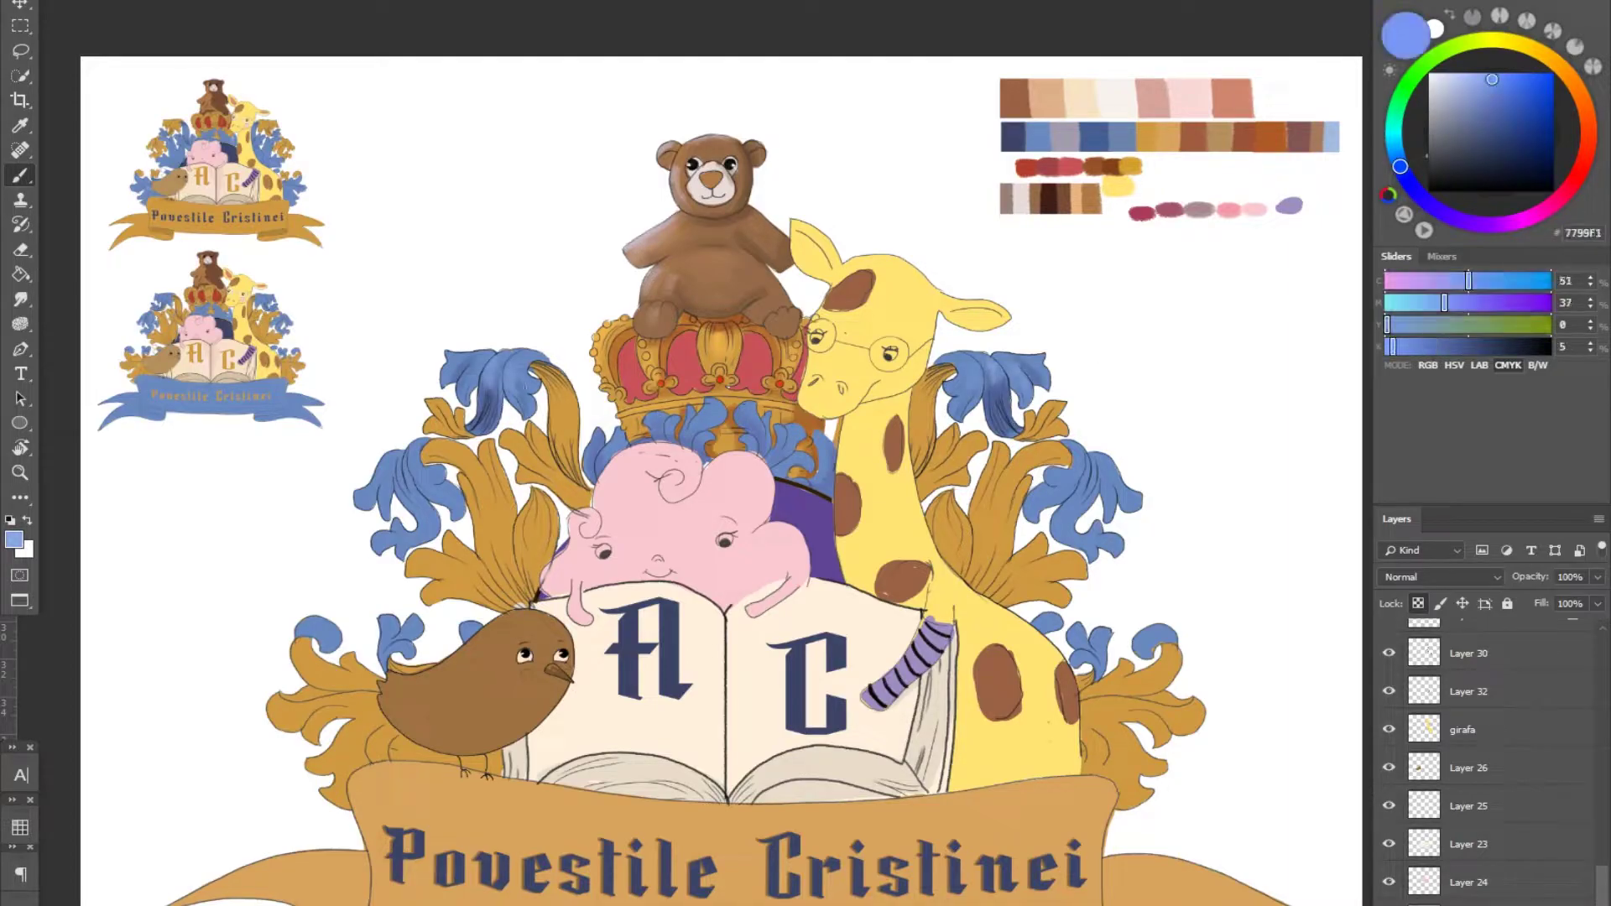
pyautogui.moveTo(1162, 712); pyautogui.dragTo(1160, 670)
pyautogui.keyDown('alt'); pyautogui.click(892, 389); pyautogui.keyUp('alt')
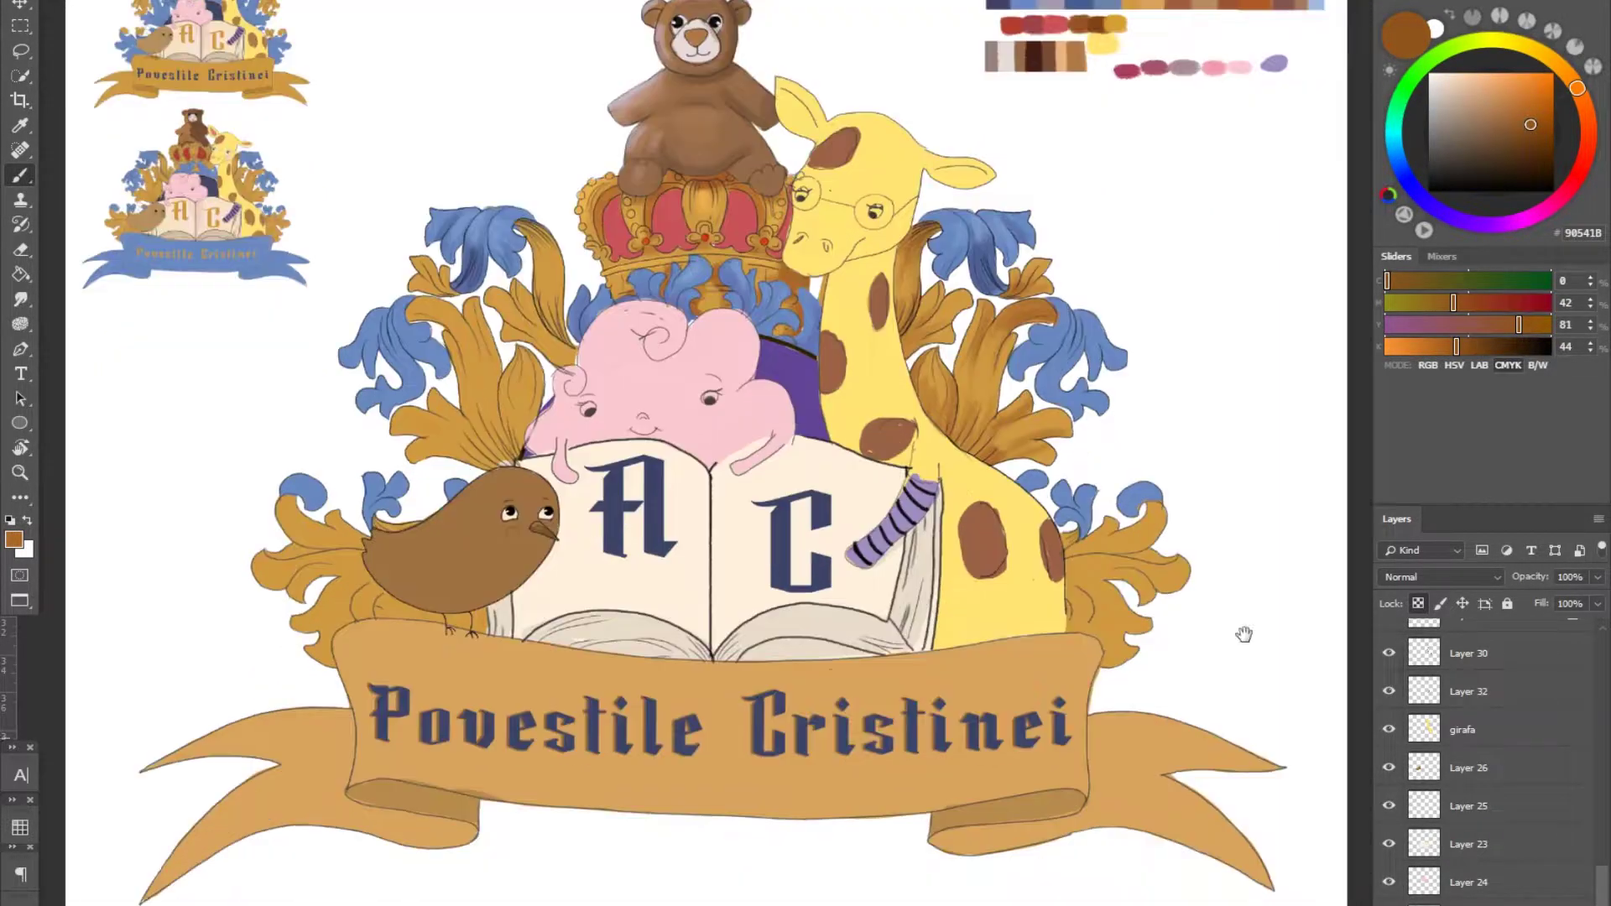
pyautogui.moveTo(1240, 632); pyautogui.dragTo(1194, 649)
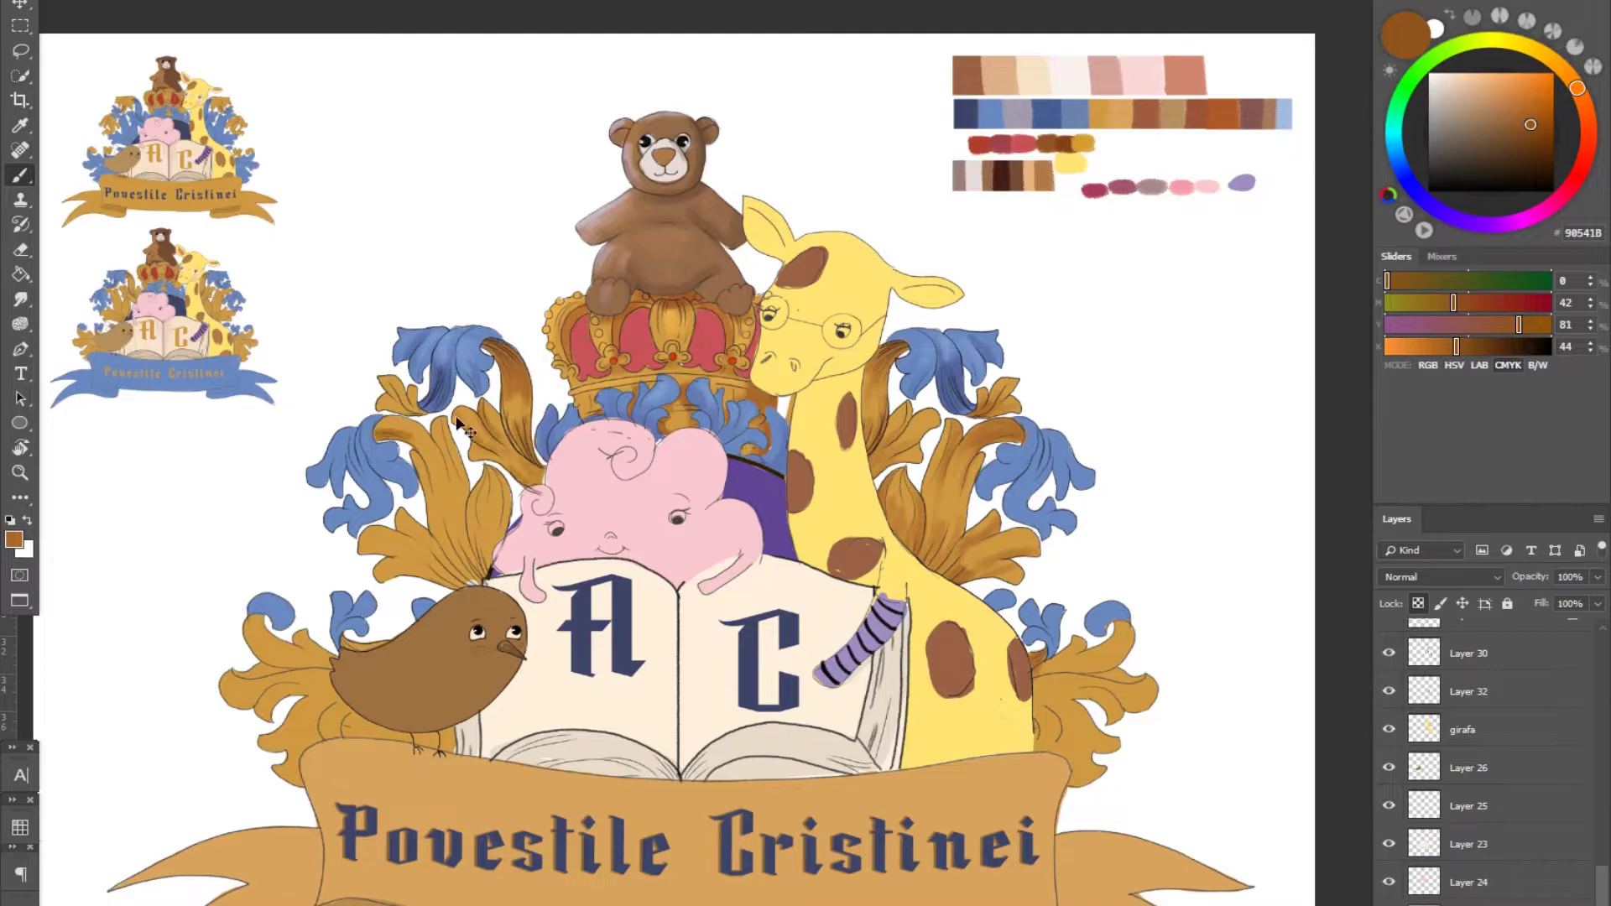
pyautogui.moveTo(420, 521); pyautogui.dragTo(332, 398)
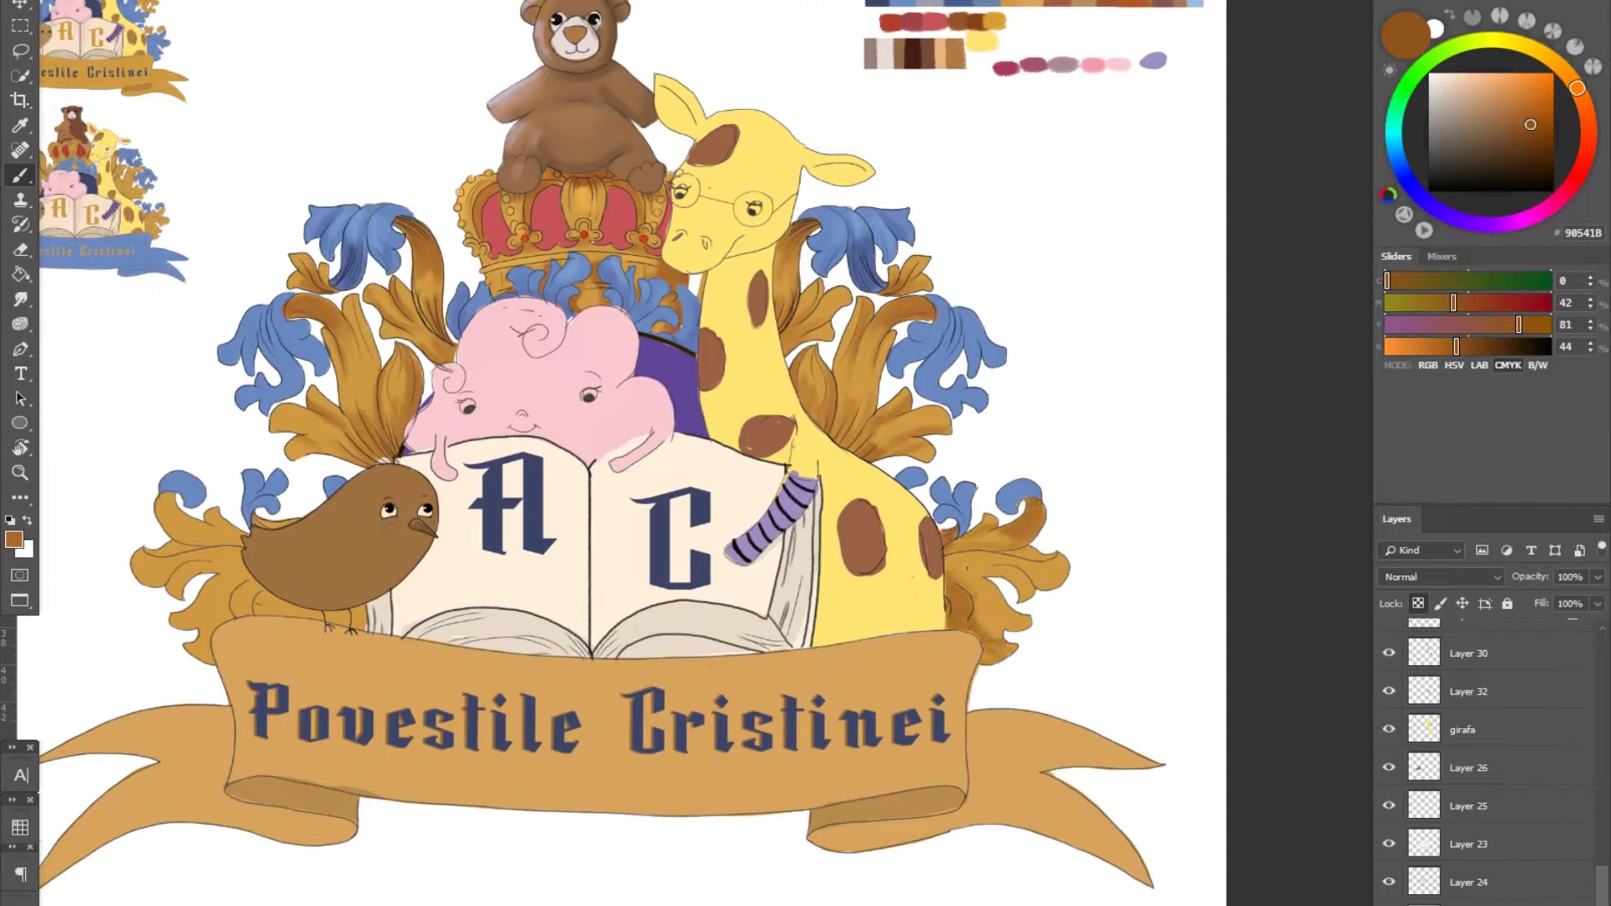
pyautogui.keyDown('alt'); pyautogui.click(687, 239); pyautogui.keyUp('alt')
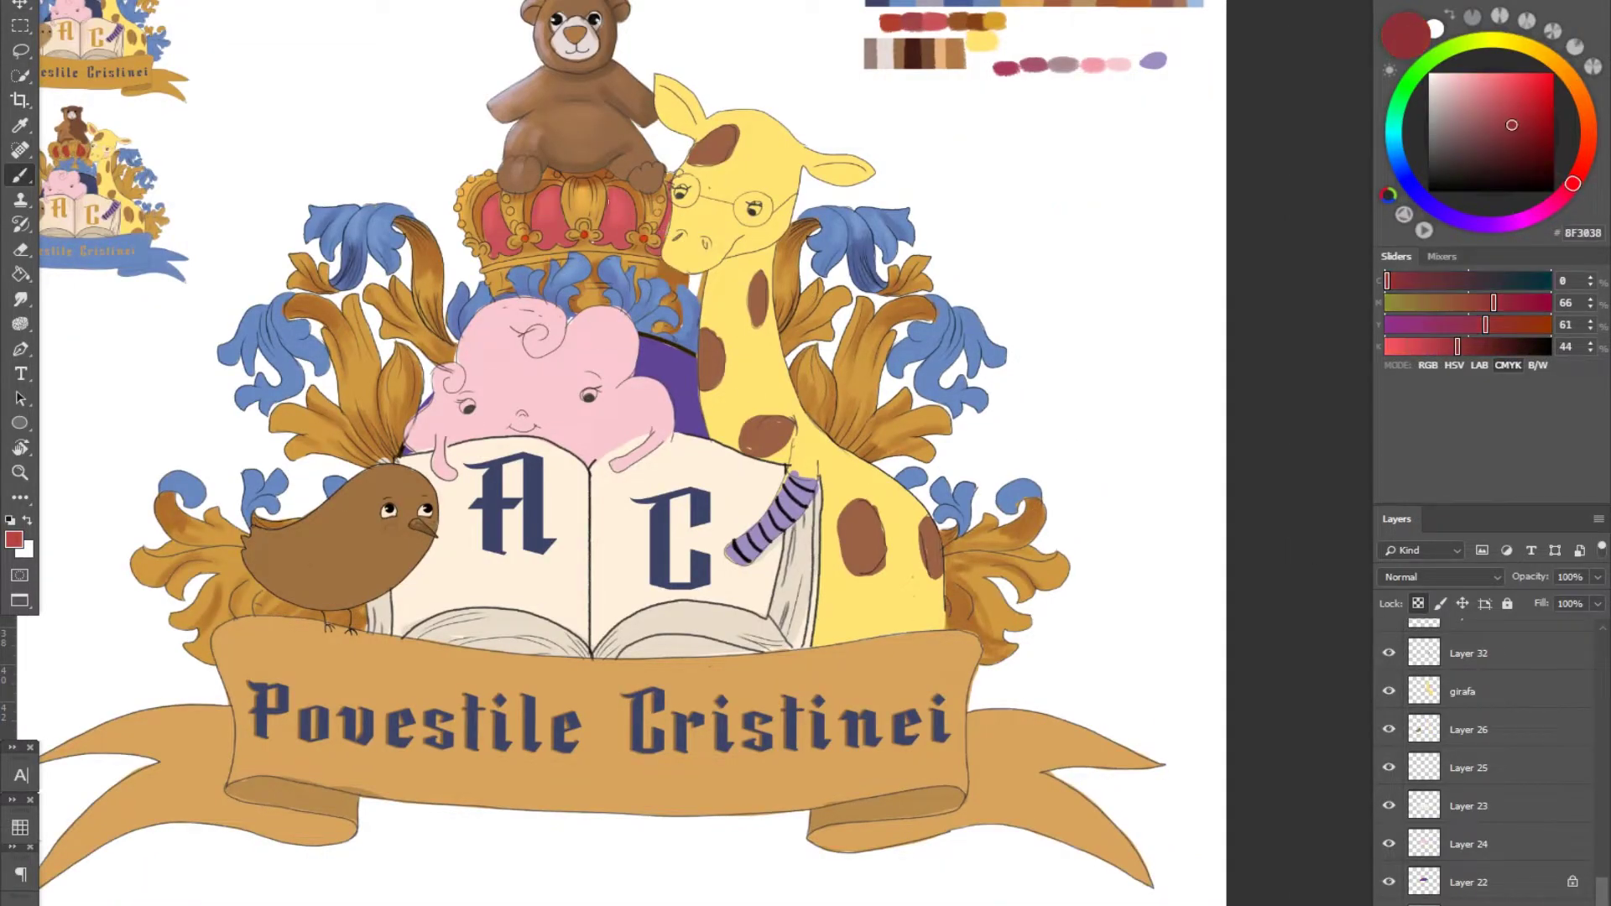
pyautogui.rightClick(762, 374)
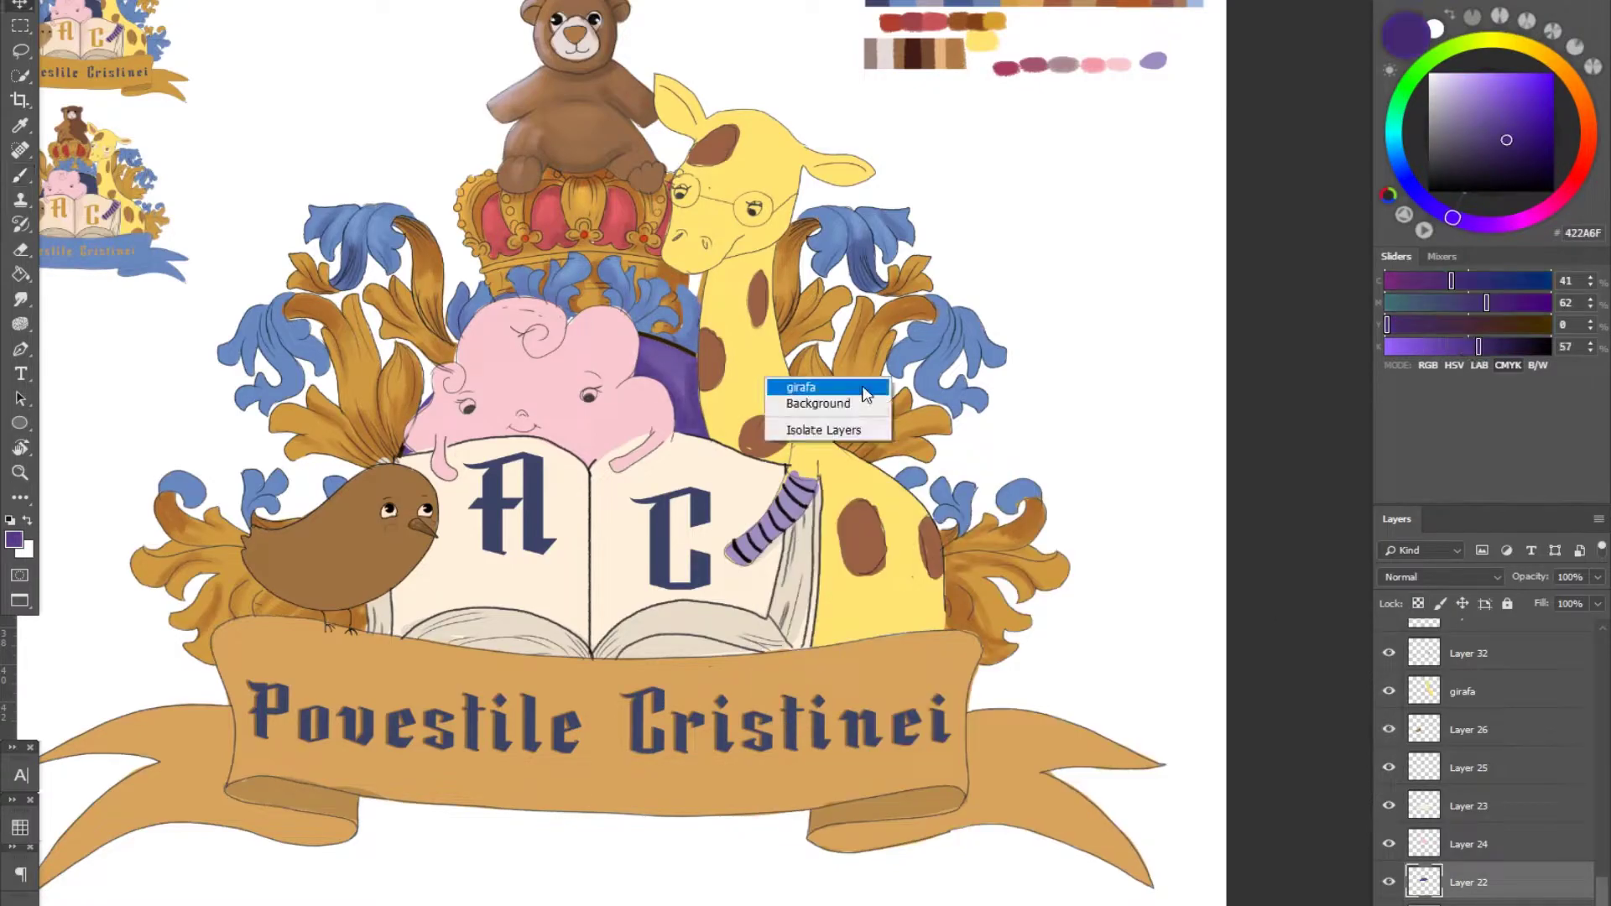
pyautogui.click(788, 382)
pyautogui.moveTo(714, 271); pyautogui.dragTo(726, 476)
pyautogui.keyDown('alt'); pyautogui.click(725, 555); pyautogui.keyUp('alt')
pyautogui.keyDown('alt'); pyautogui.click(836, 365); pyautogui.keyUp('alt')
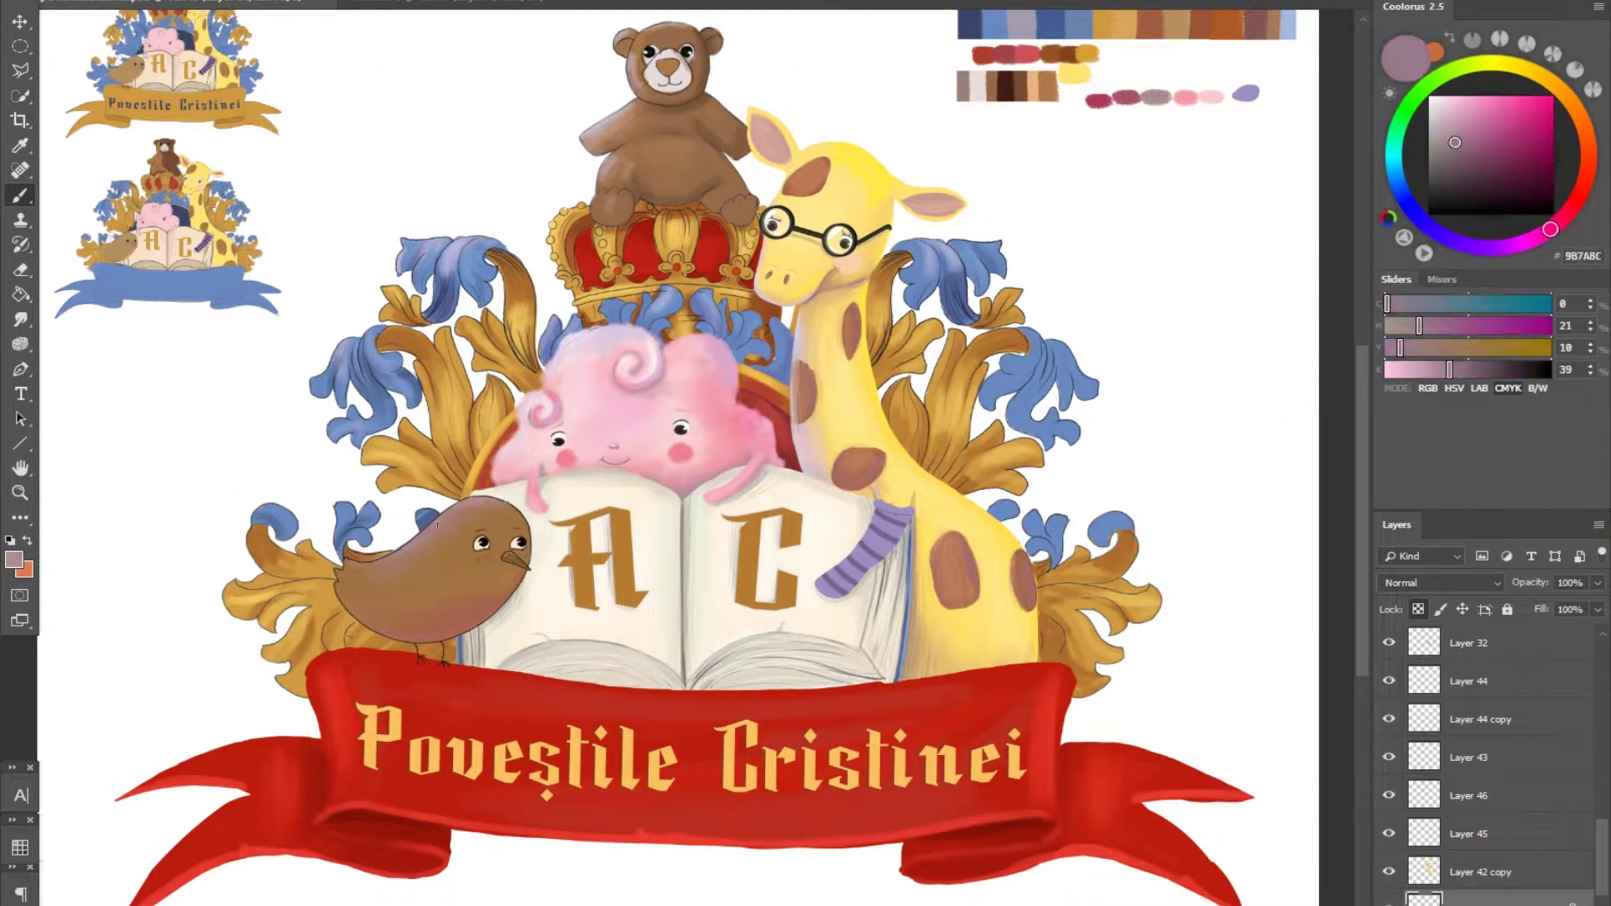
# - Adjust the mauve slider, pick a warm brown, and choose a different brush preset
pyautogui.moveTo(1550, 229); pyautogui.dragTo(1556, 224)
pyautogui.keyDown('alt'); pyautogui.click(419, 605); pyautogui.keyUp('alt')
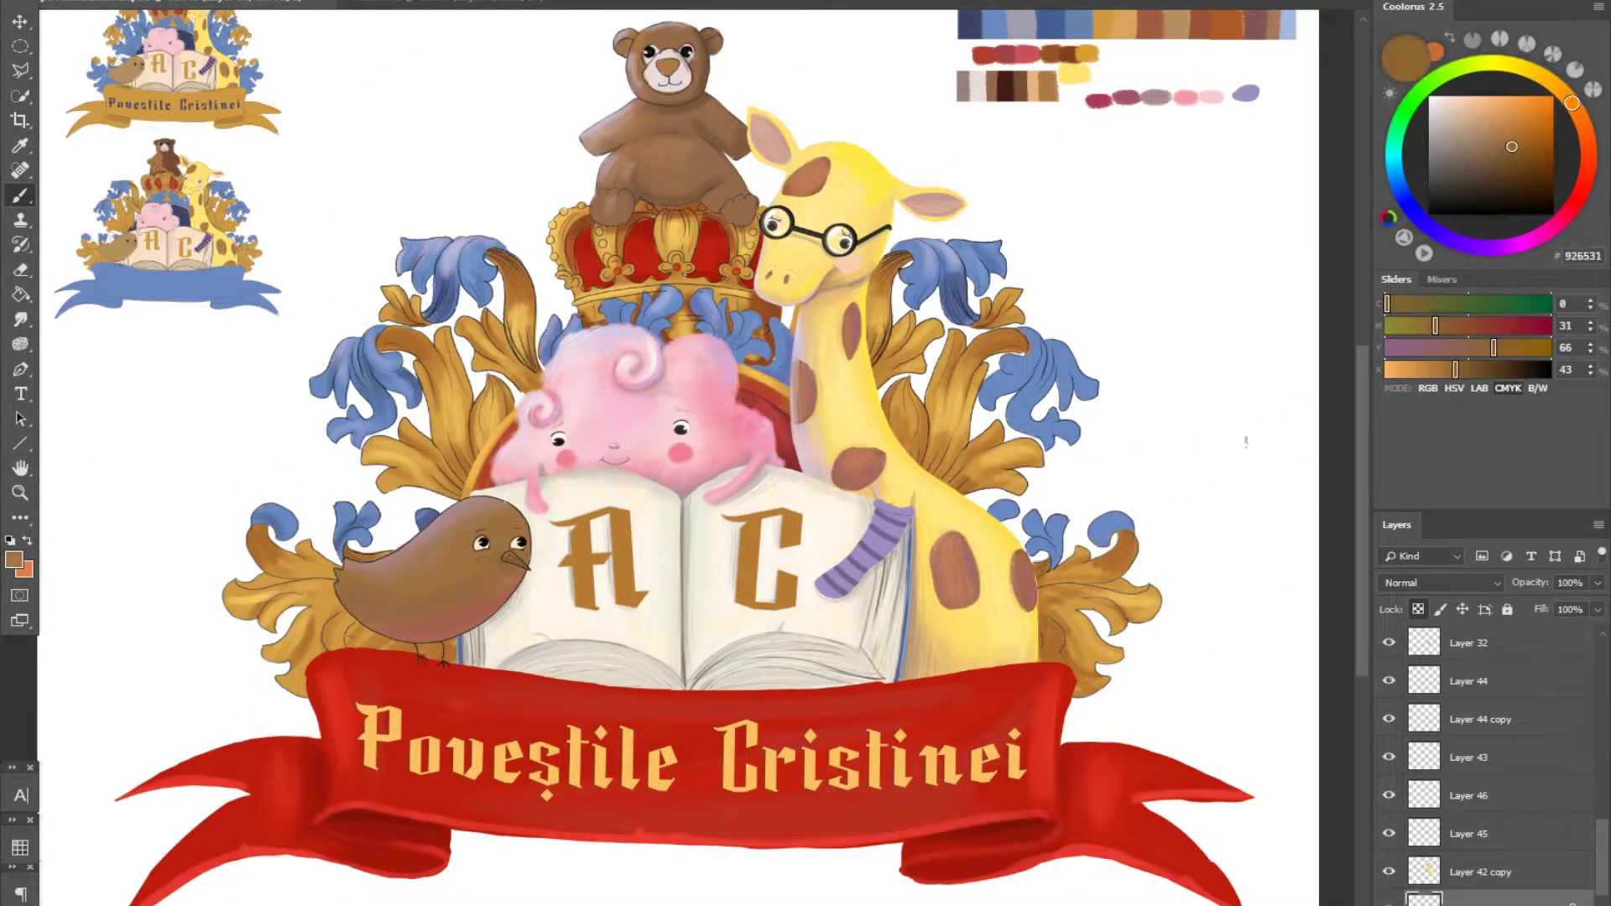
pyautogui.scroll(2, 501, 607)
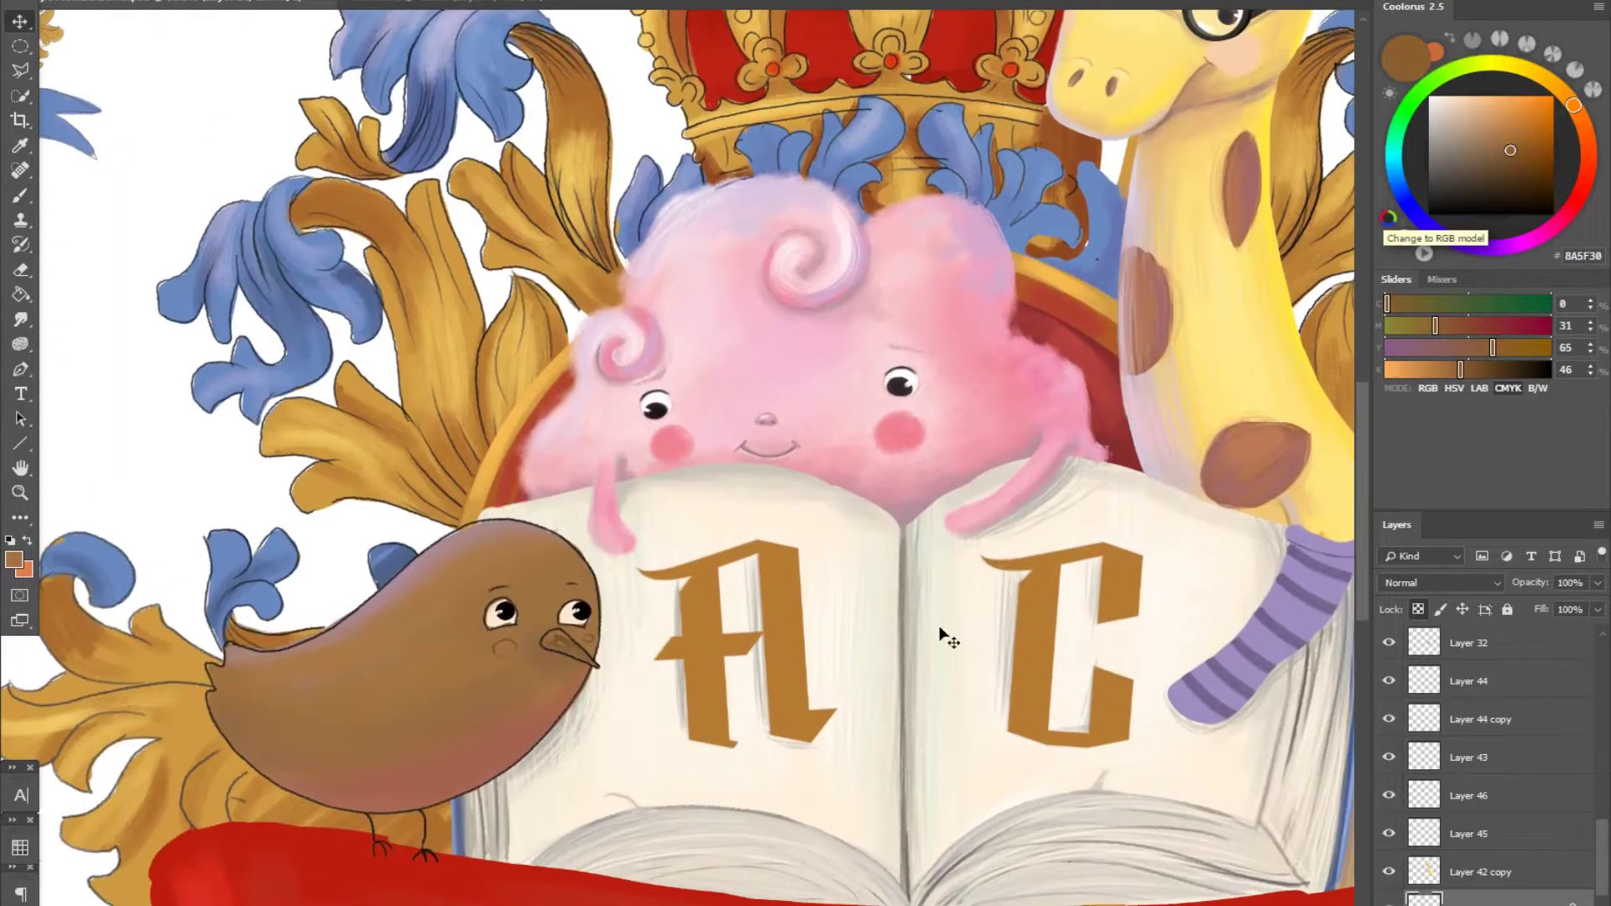
pyautogui.keyDown('ctrl'); pyautogui.click(647, 672); pyautogui.keyUp('ctrl')
pyautogui.press('e')
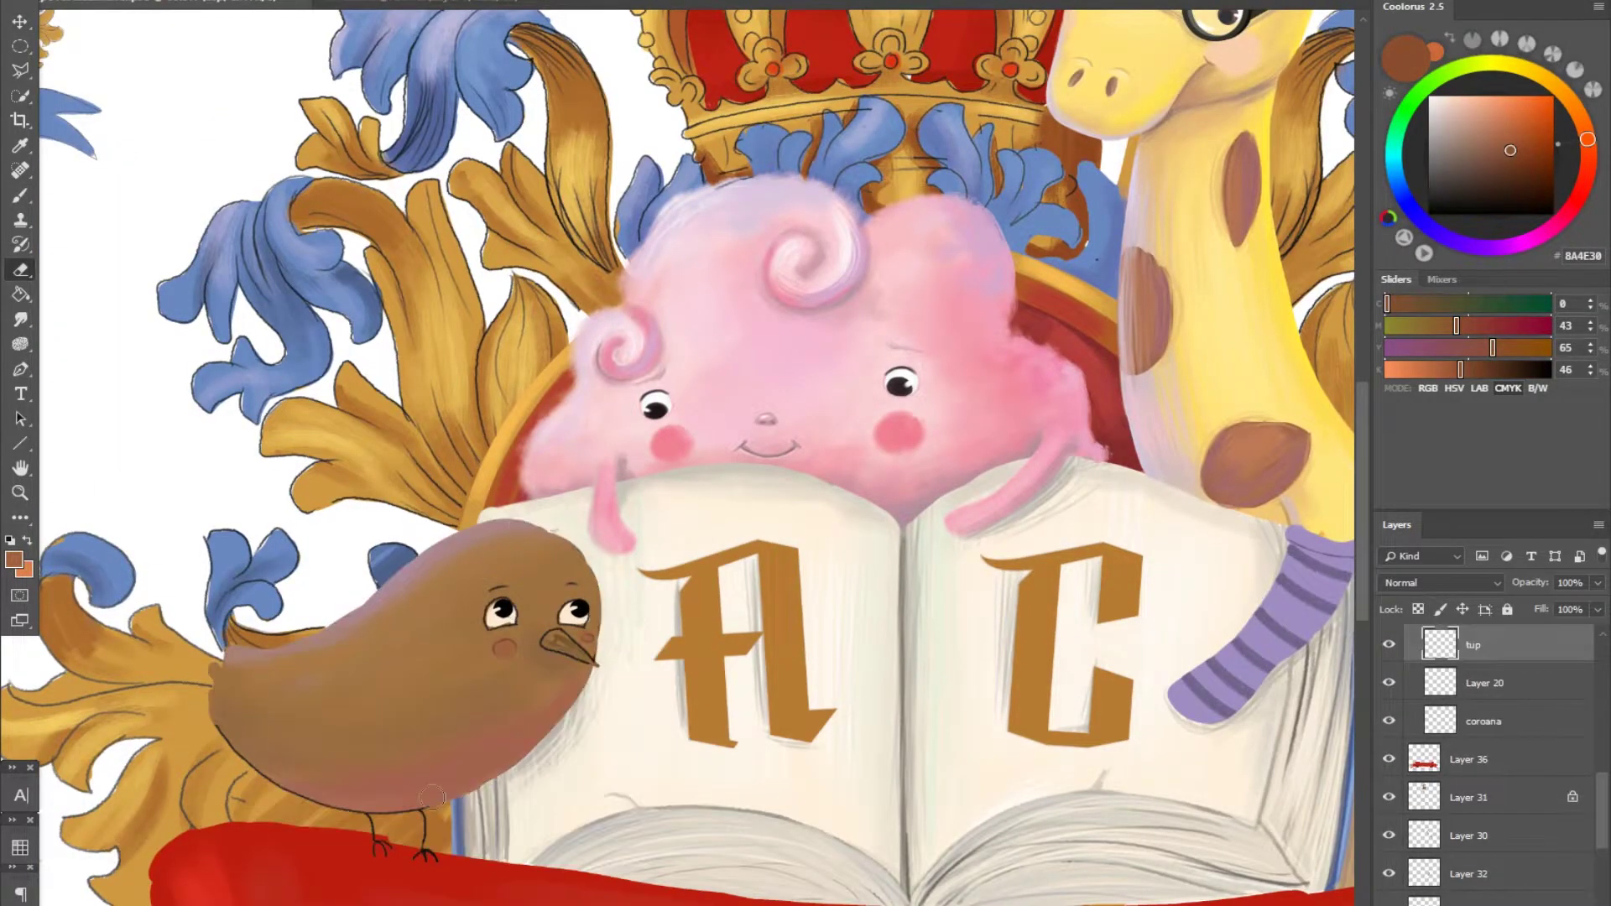
pyautogui.rightClick(616, 518)
pyautogui.keyDown('ctrl'); pyautogui.click(616, 518); pyautogui.keyUp('ctrl')
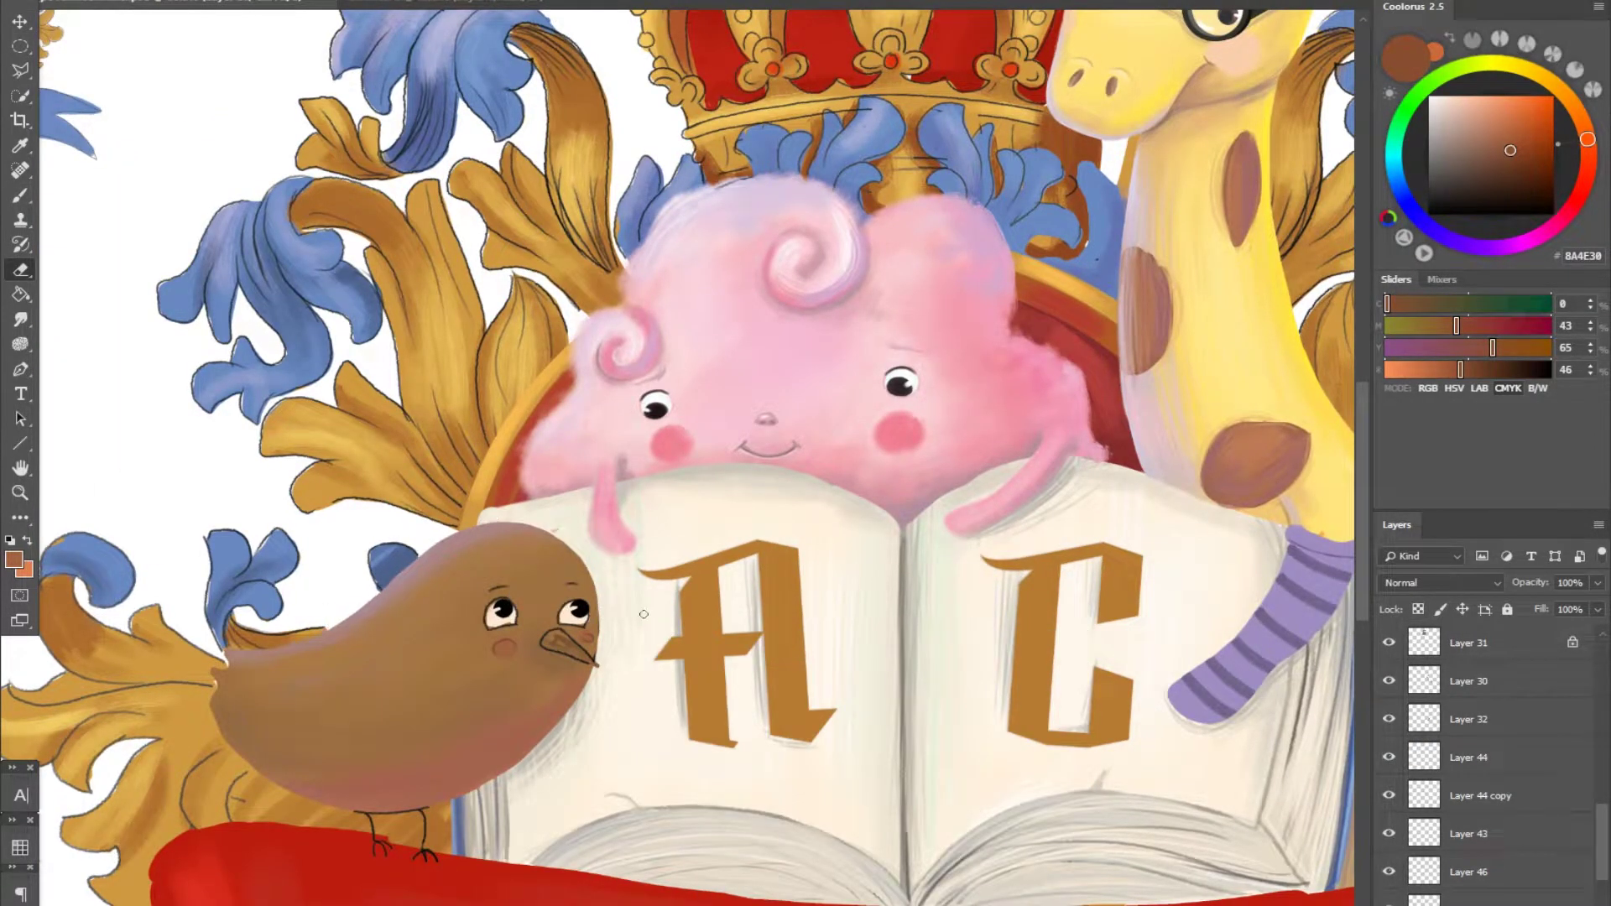
# - Bring the bird and banner into view and sample the bird's reddish brown with the Brush
pyautogui.moveTo(643, 615); pyautogui.dragTo(801, 441)
pyautogui.moveTo(382, 477); pyautogui.dragTo(475, 498)
pyautogui.press('b')
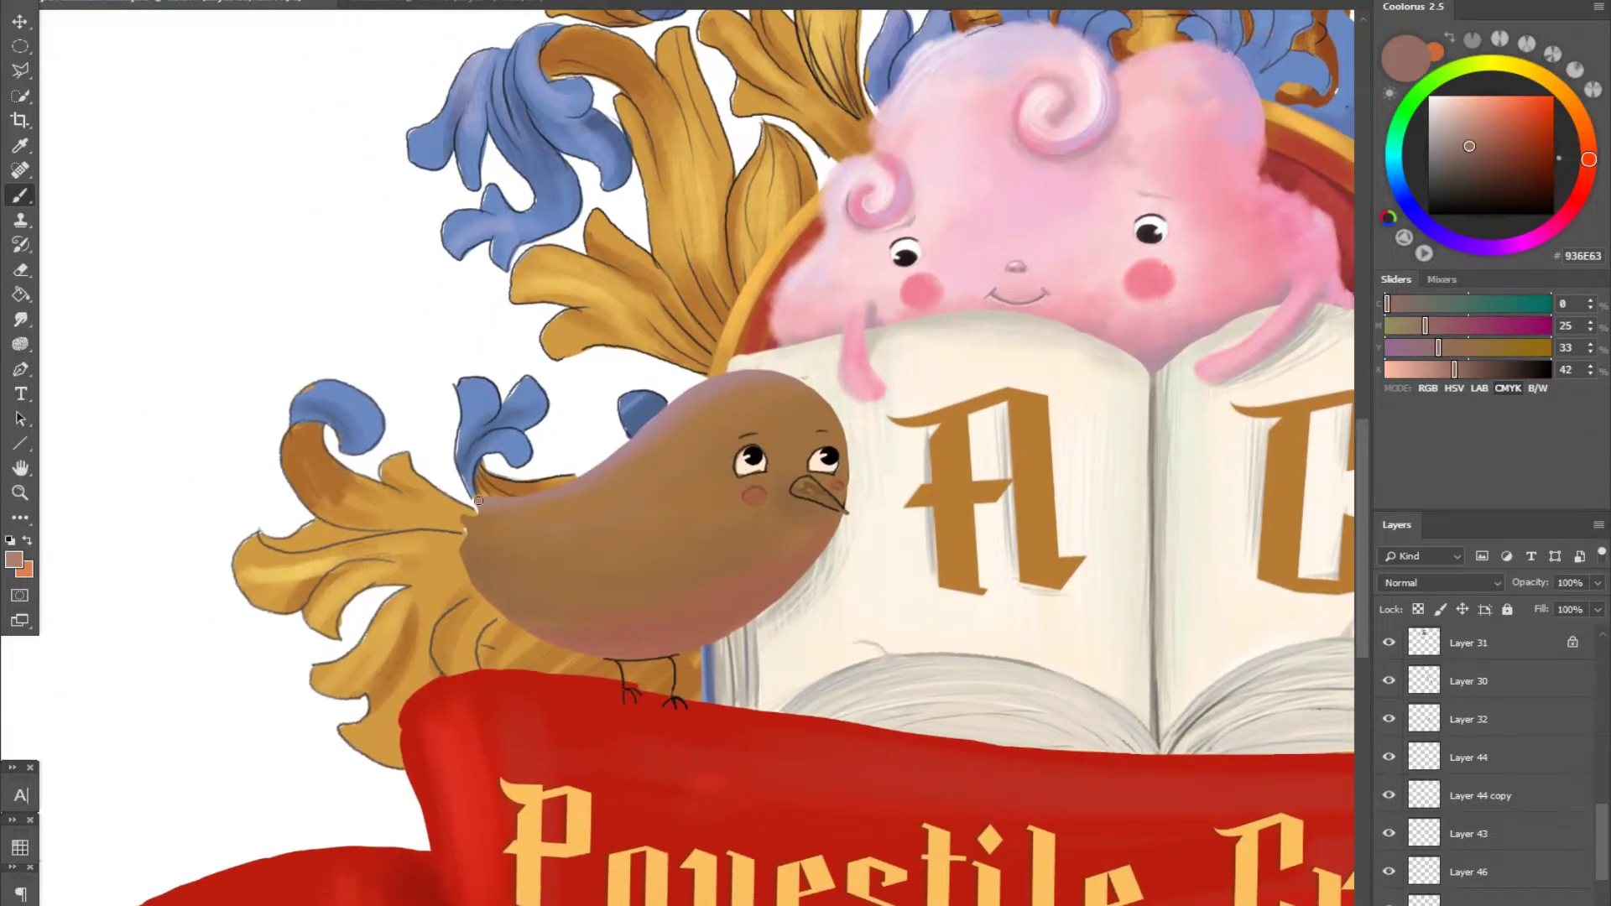
pyautogui.keyDown('alt'); pyautogui.click(478, 501); pyautogui.keyUp('alt')
pyautogui.rightClick(742, 537)
pyautogui.press('Escape')
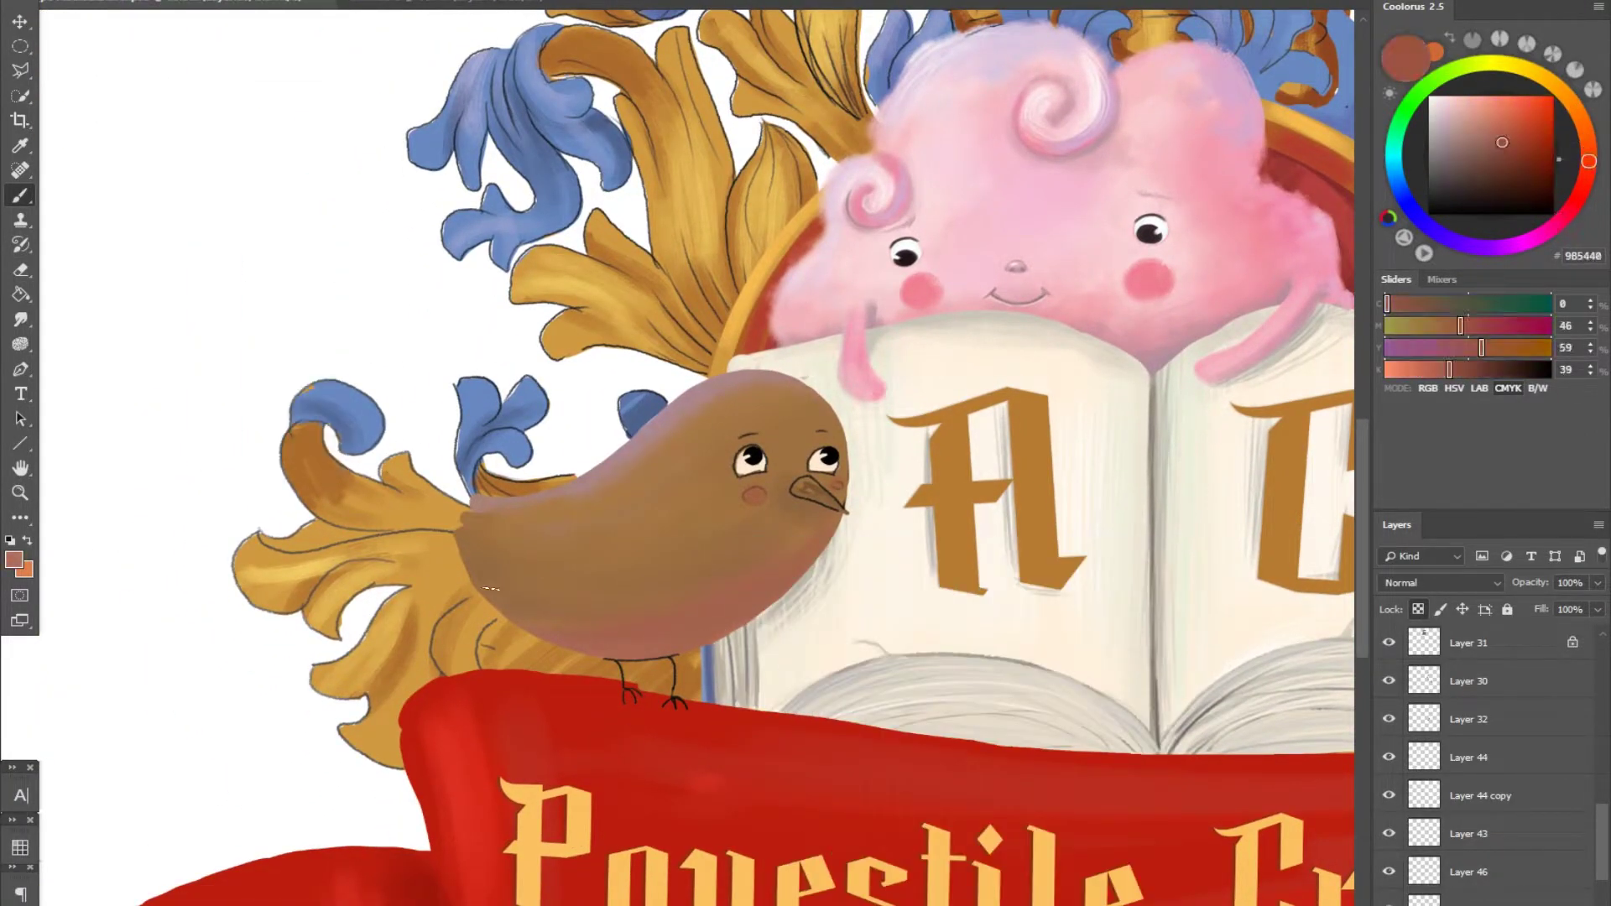
# - Blend soft reddish-brown shading across the bird's lower body and belly using colours sampled from it
pyautogui.moveTo(490, 590); pyautogui.dragTo(780, 541)
pyautogui.keyDown('alt'); pyautogui.click(672, 537); pyautogui.keyUp('alt')
pyautogui.moveTo(696, 579); pyautogui.dragTo(743, 550)
pyautogui.keyDown('alt'); pyautogui.click(751, 375); pyautogui.keyUp('alt')
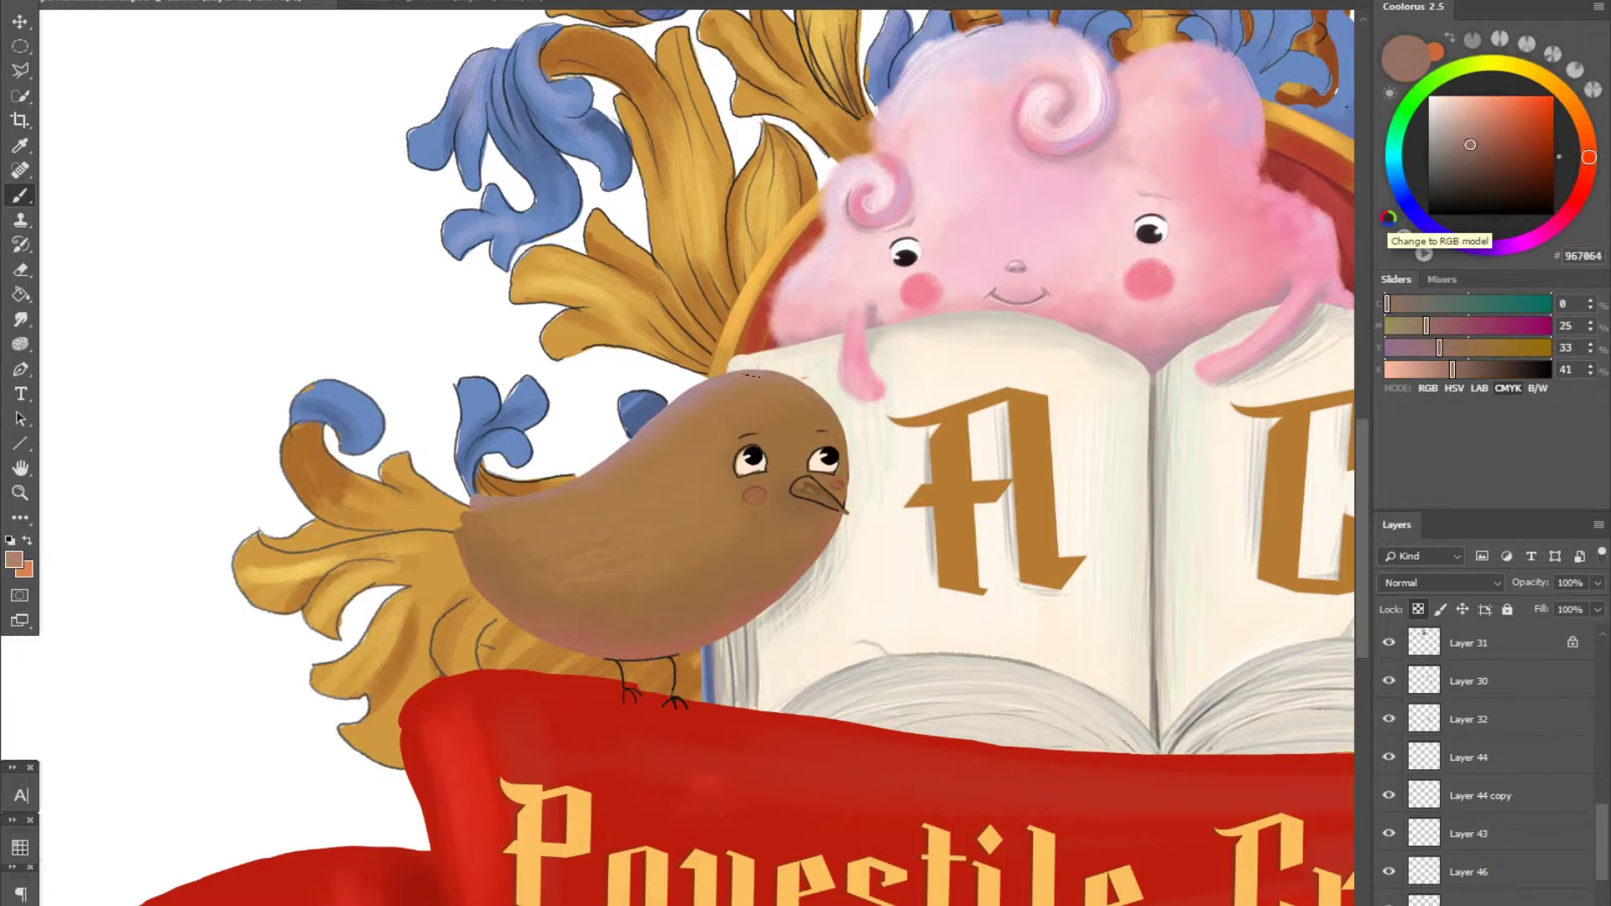
pyautogui.keyDown('alt'); pyautogui.click(597, 555); pyautogui.keyUp('alt')
pyautogui.rightClick(676, 593)
# - Sample darker browns and paint small strokes near the bird's feet on Layer 26
pyautogui.keyDown('ctrl'); pyautogui.click(612, 678); pyautogui.keyUp('ctrl')
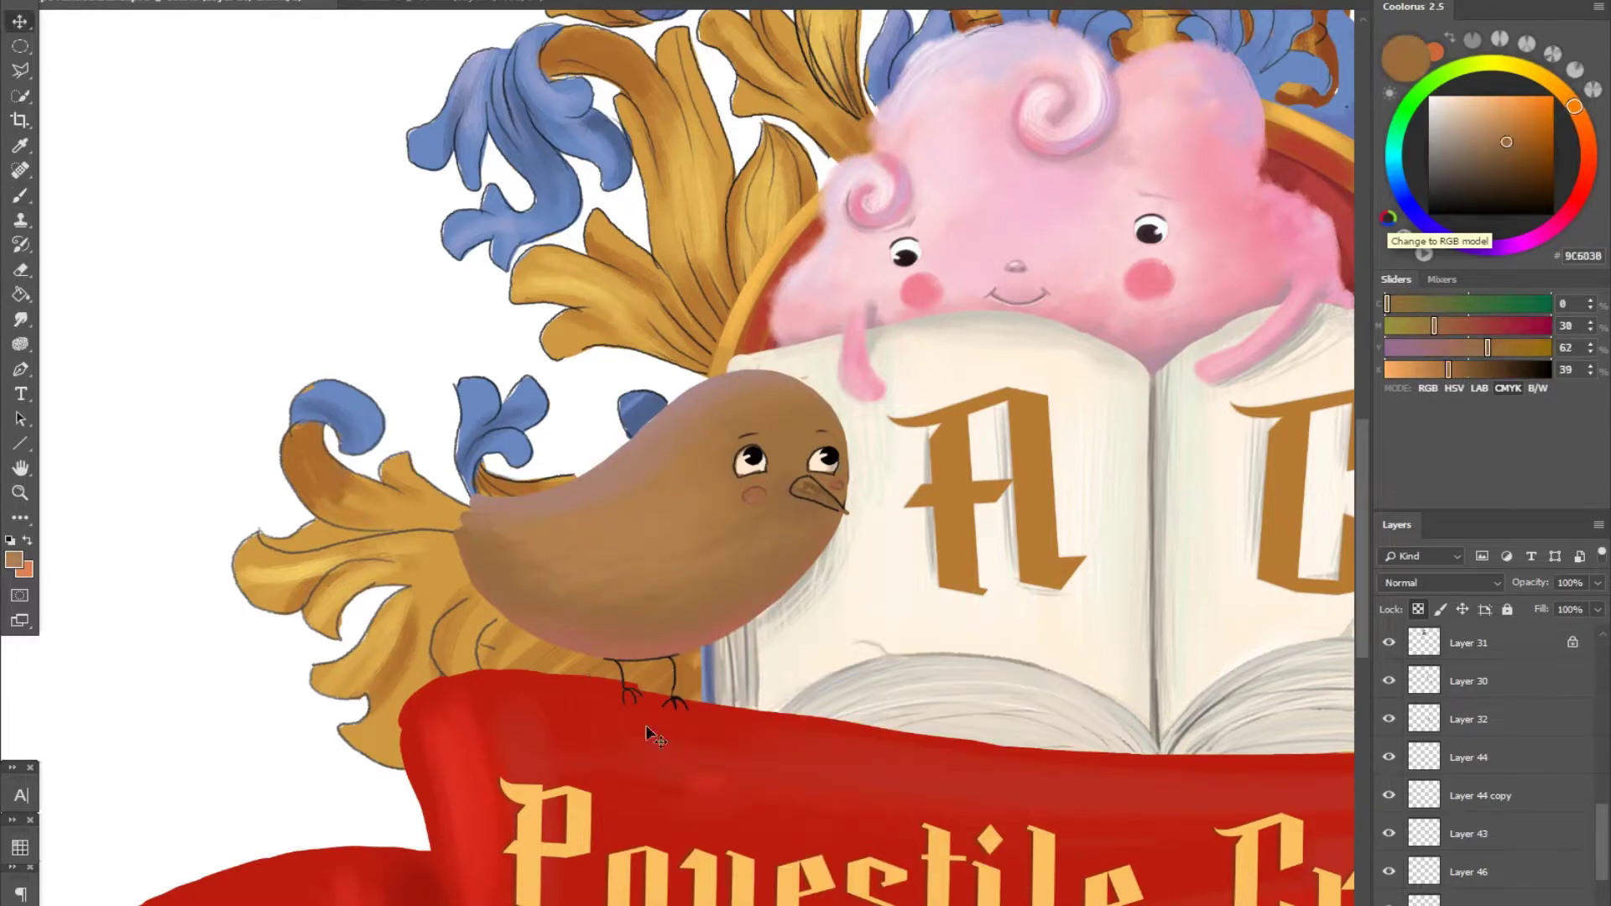
pyautogui.press('e')
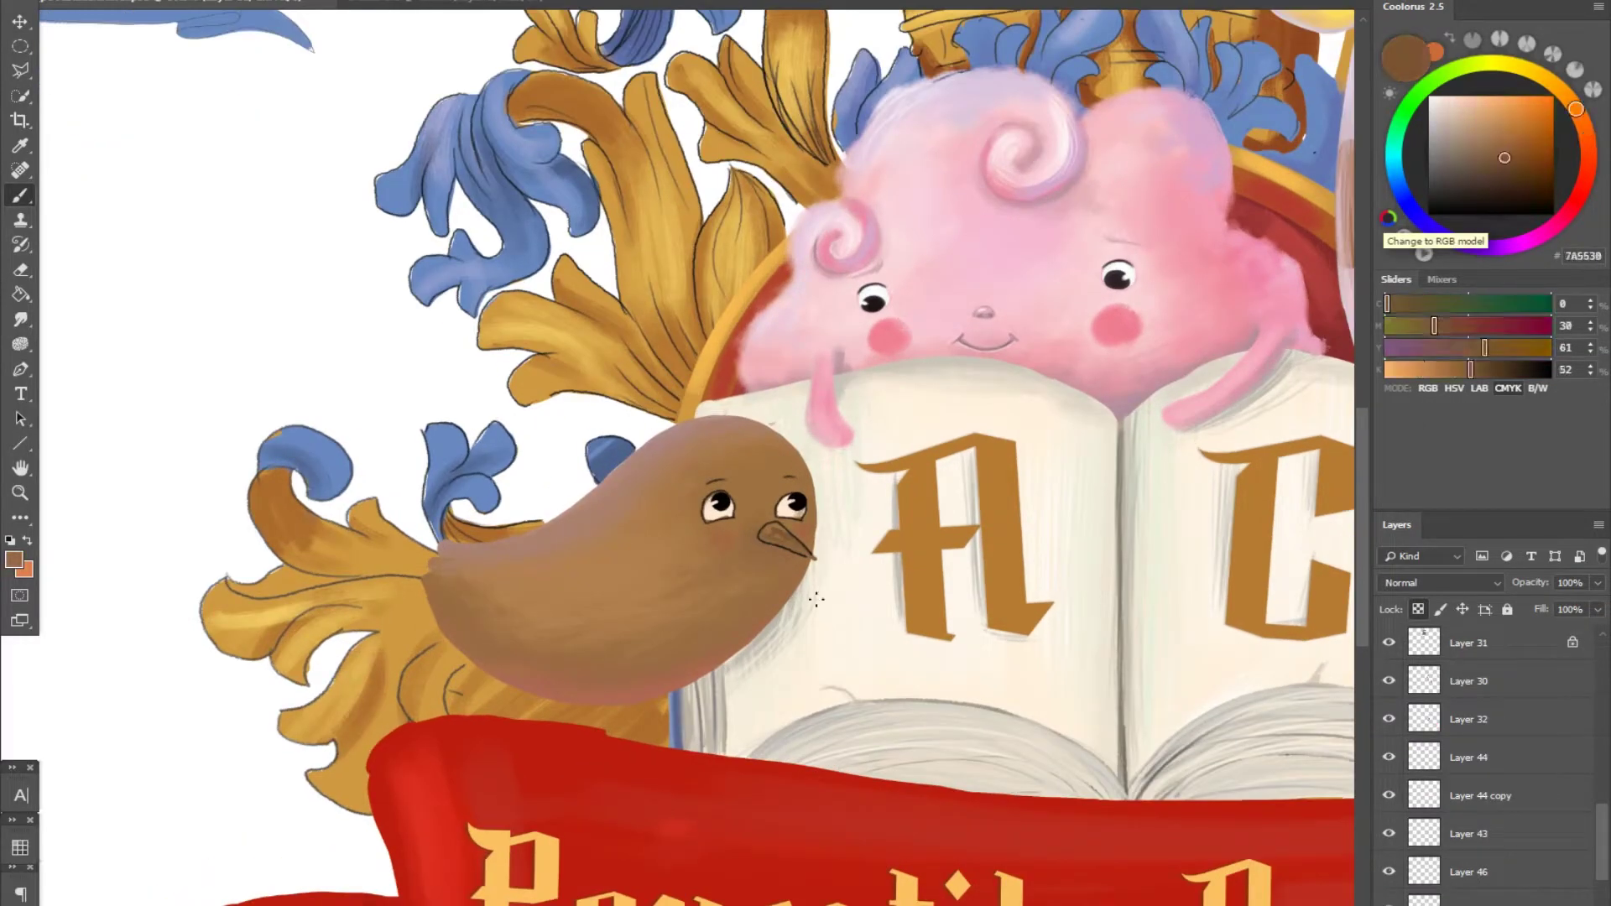
pyautogui.keyDown('alt'); pyautogui.click(454, 614); pyautogui.keyUp('alt')
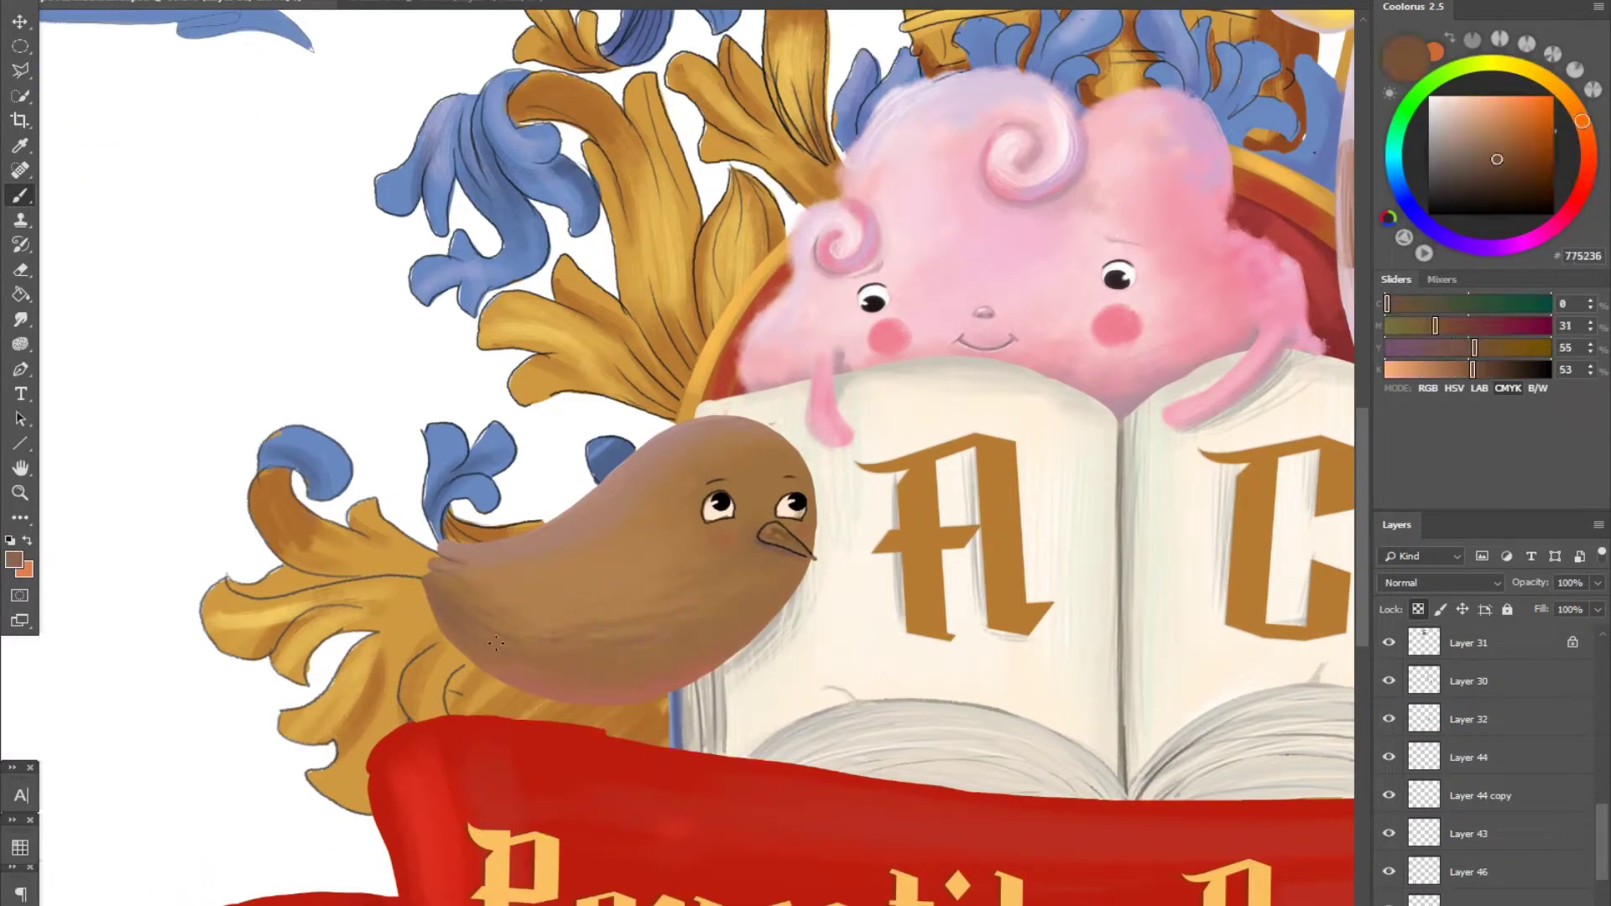
pyautogui.keyDown('alt'); pyautogui.click(681, 695); pyautogui.keyUp('alt')
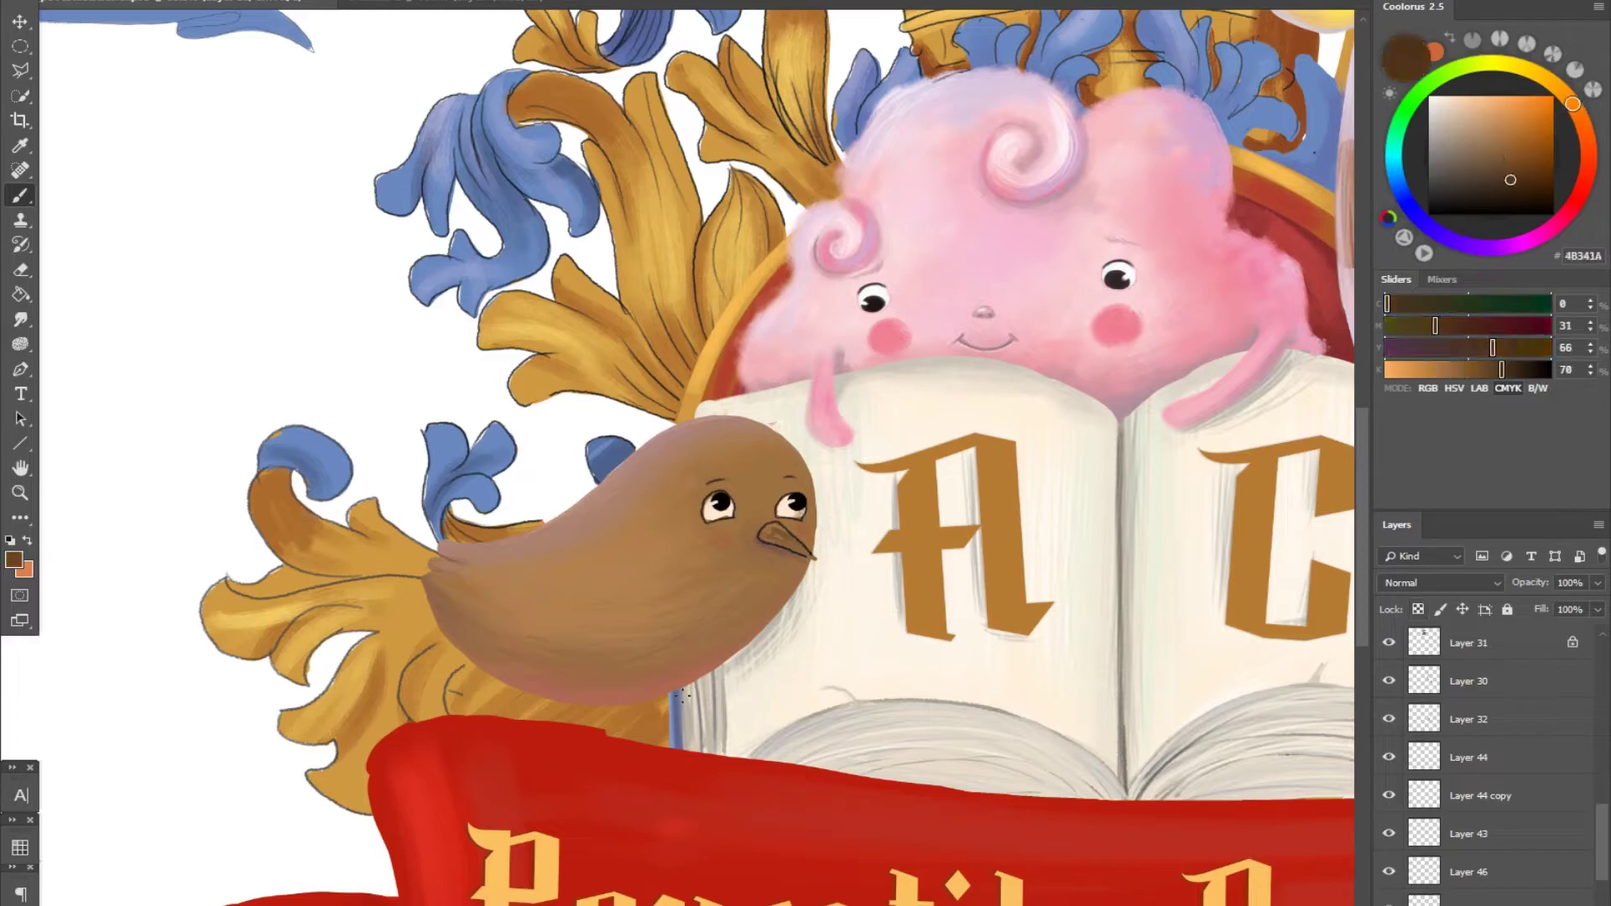
pyautogui.keyDown('ctrl'); pyautogui.click(621, 722); pyautogui.keyUp('ctrl')
pyautogui.moveTo(614, 735); pyautogui.dragTo(635, 742)
# - Sample mid brown and cream from the artwork, then dismiss the History Eraser error with OK
pyautogui.keyDown('alt'); pyautogui.click(658, 709); pyautogui.keyUp('alt')
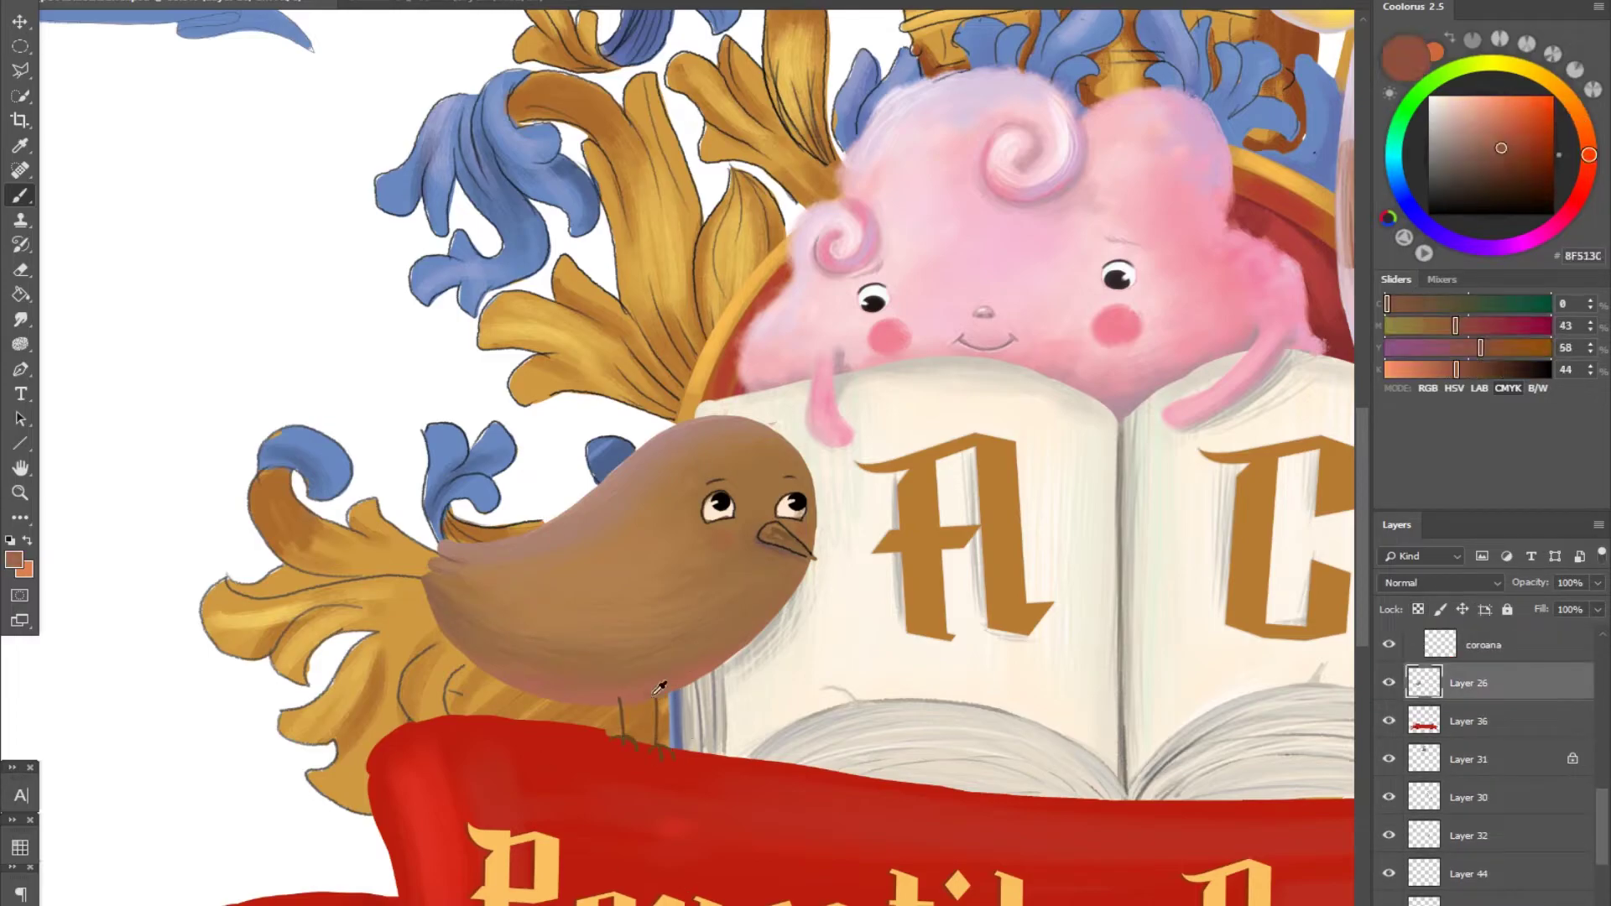
pyautogui.keyDown('alt'); pyautogui.click(659, 709); pyautogui.keyUp('alt')
pyautogui.scroll(-2, 659, 709)
pyautogui.scroll(4, 609, 646)
pyautogui.rightClick(608, 646)
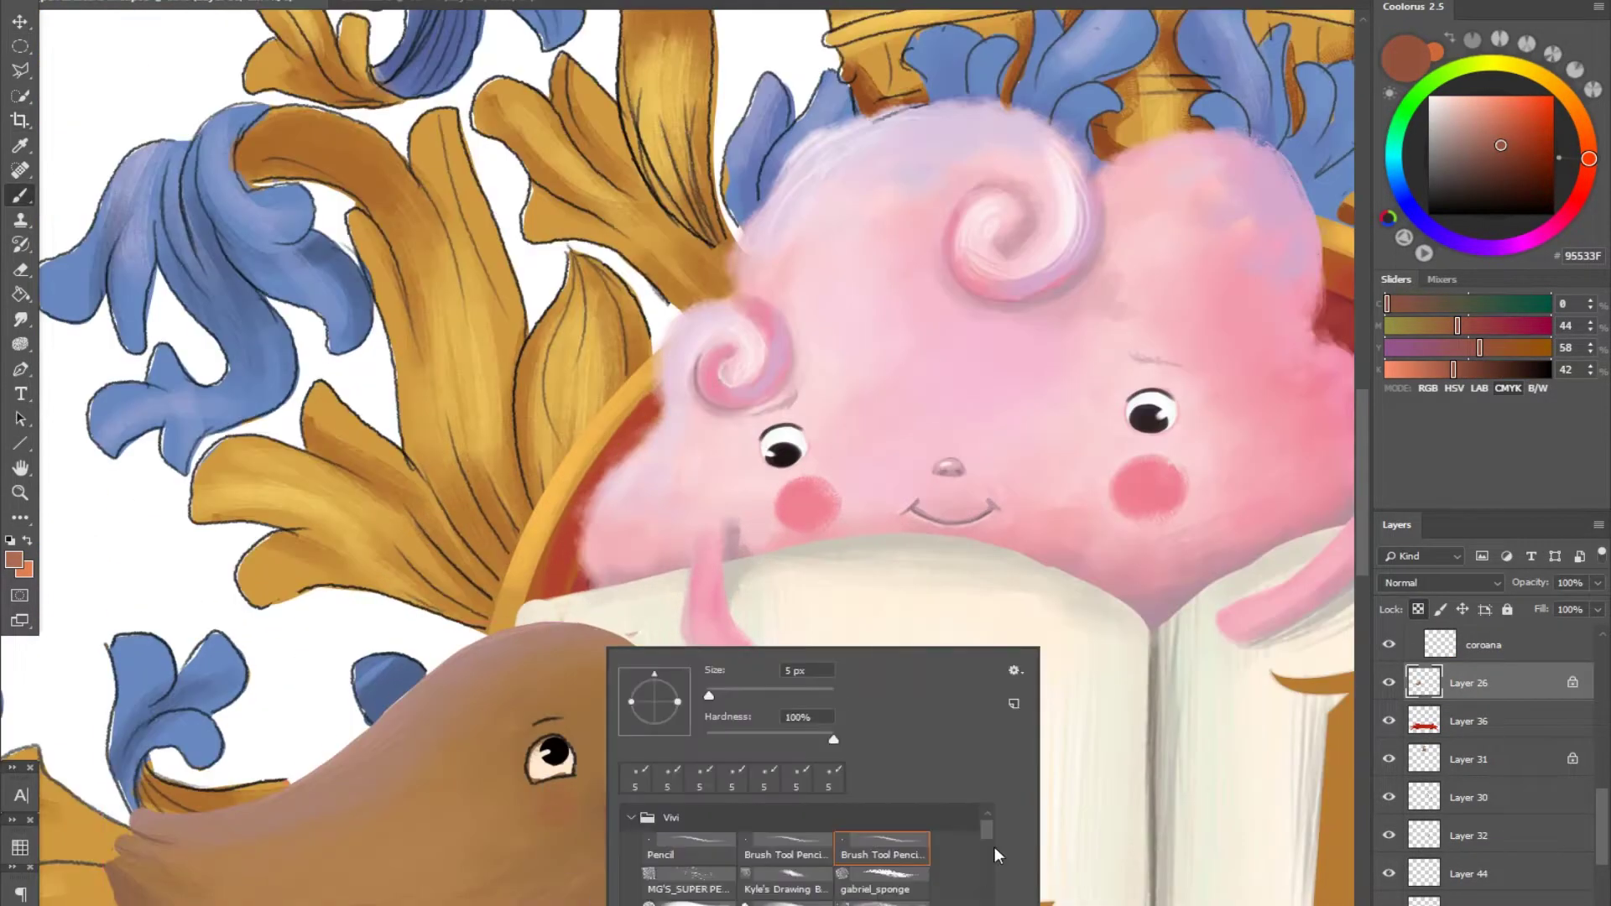
pyautogui.press('Escape')
pyautogui.keyDown('alt'); pyautogui.click(556, 762); pyautogui.keyUp('alt')
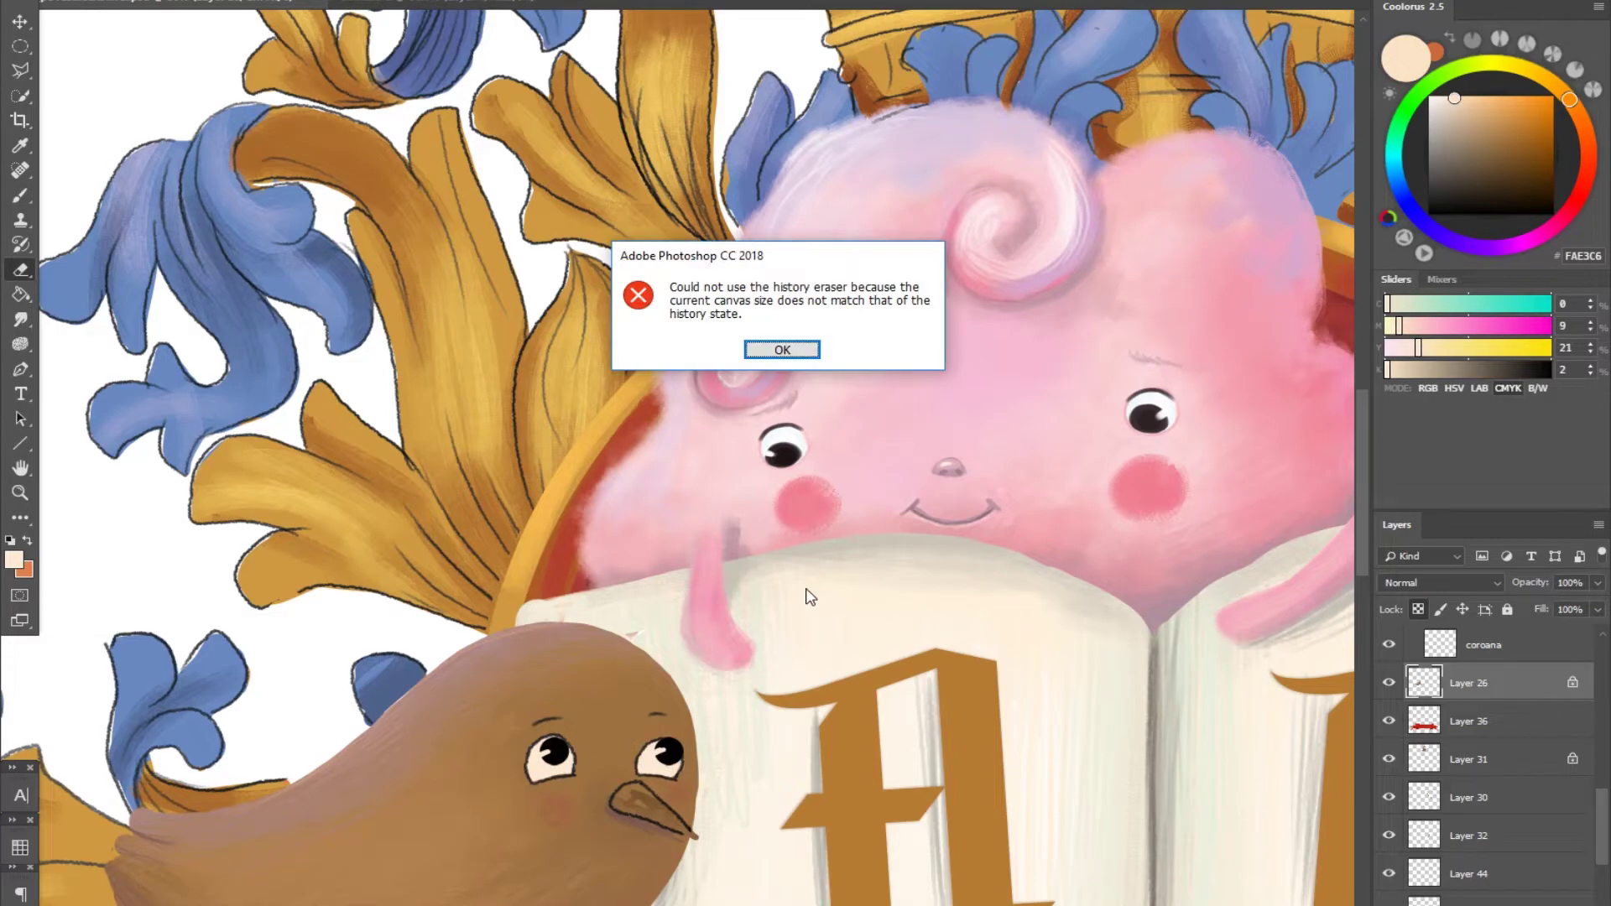
pyautogui.press('Return')
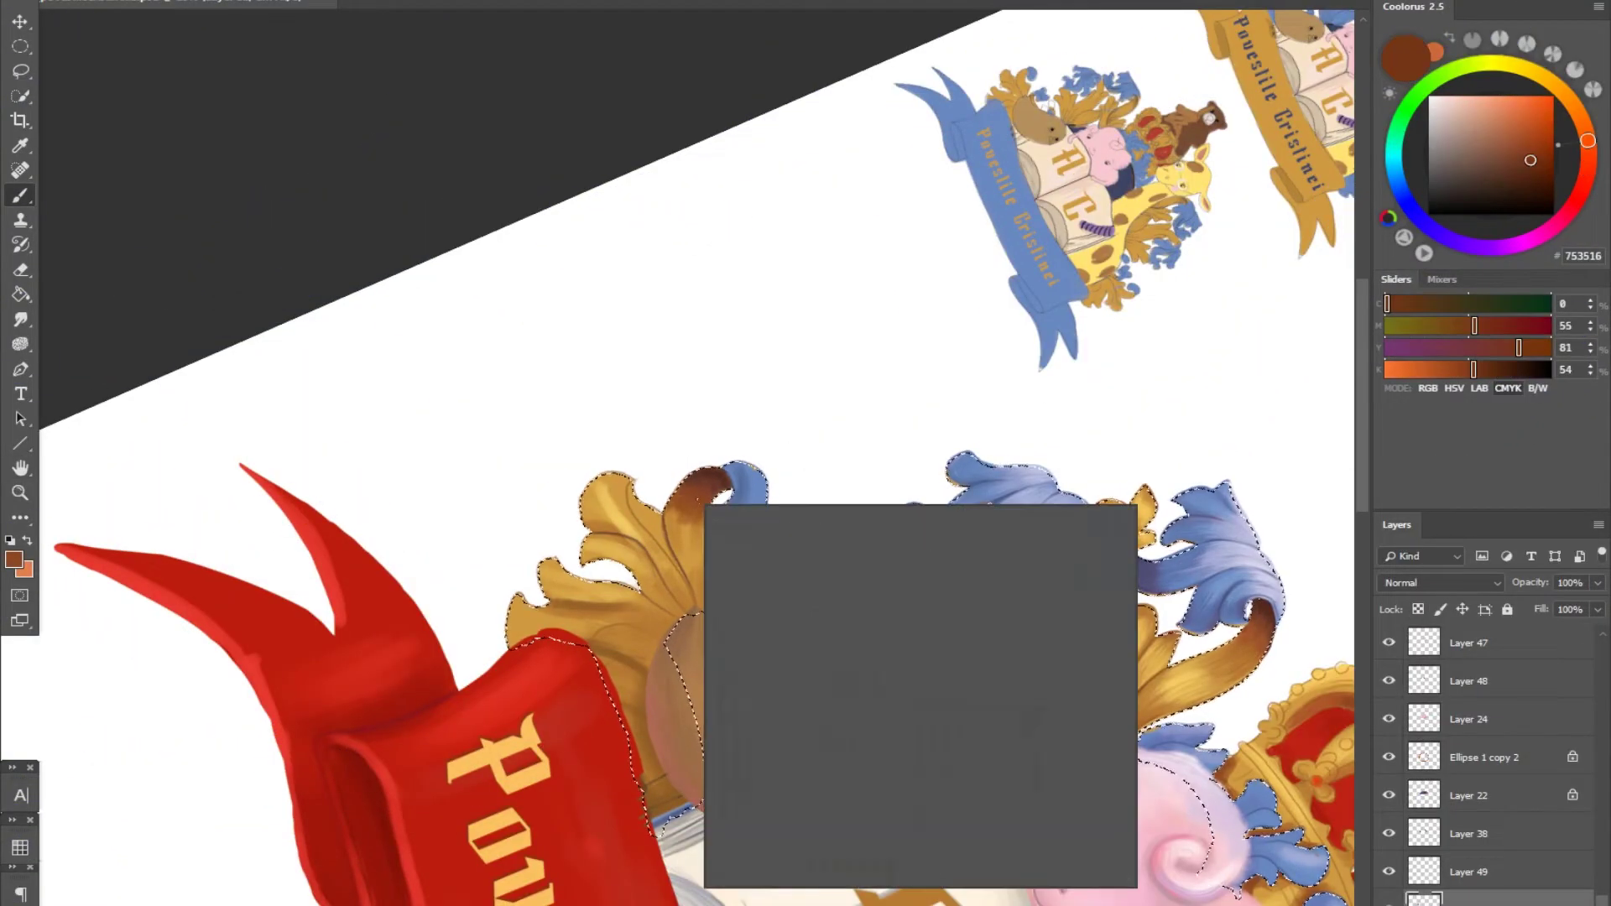
# - Sample gold from the leaves and drop the selection with Ctrl+D
pyautogui.scroll(2, 713, 622)
pyautogui.keyDown('alt'); pyautogui.click(707, 621); pyautogui.keyUp('alt')
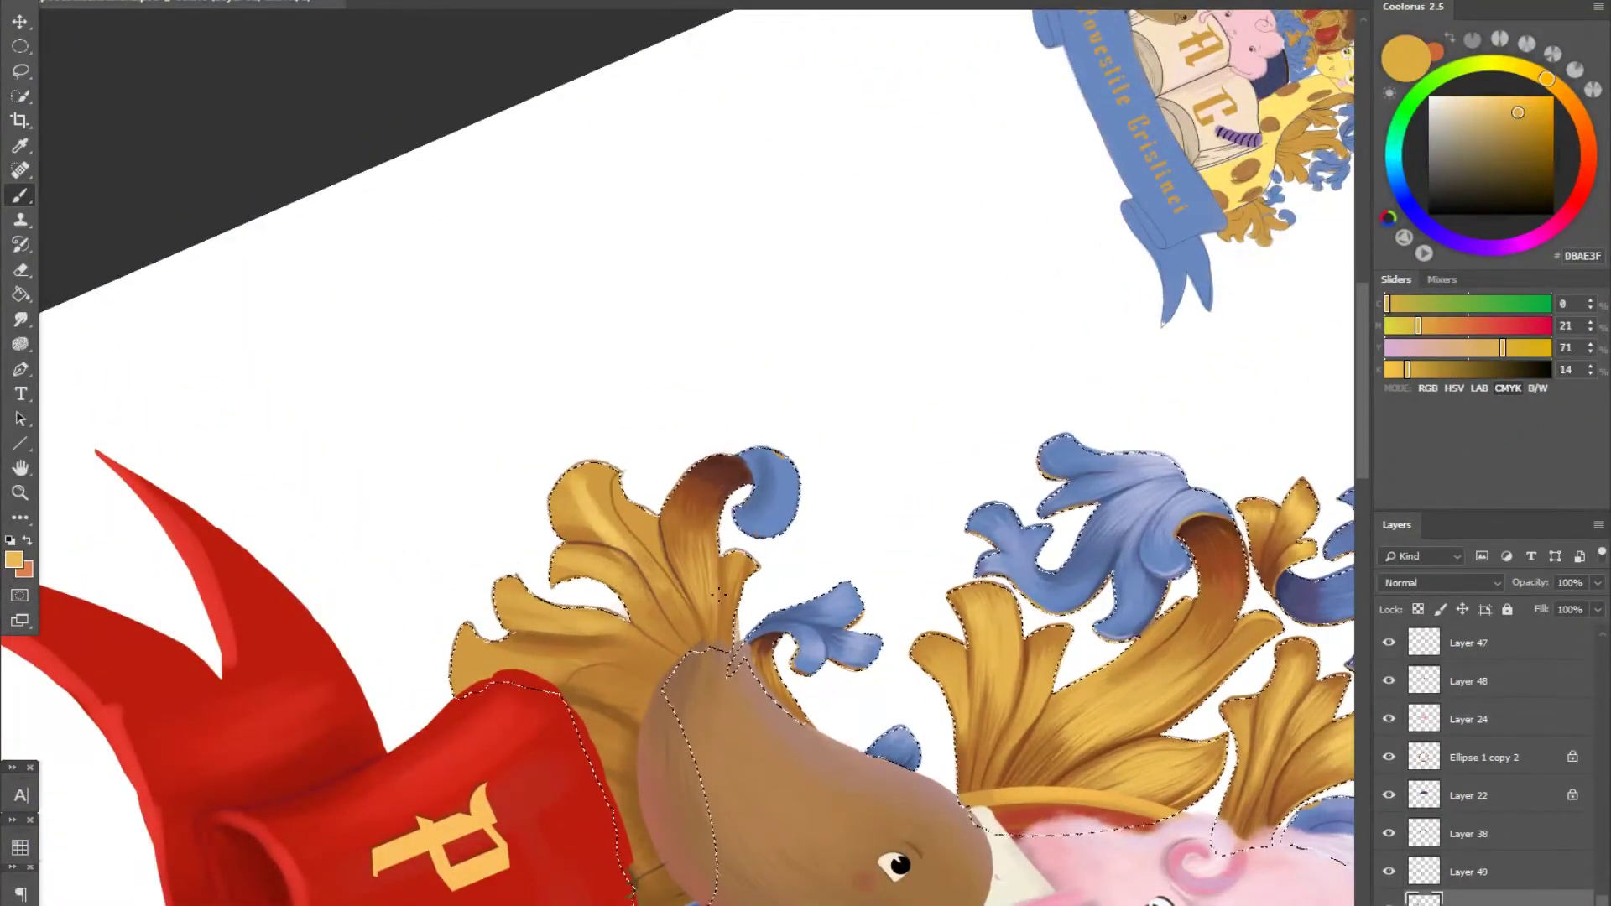
pyautogui.keyDown('alt'); pyautogui.click(738, 587); pyautogui.keyUp('alt')
pyautogui.hotkey('ctrl', 'd')
pyautogui.press('e')
pyautogui.press('b')
pyautogui.scroll(2, 782, 600)
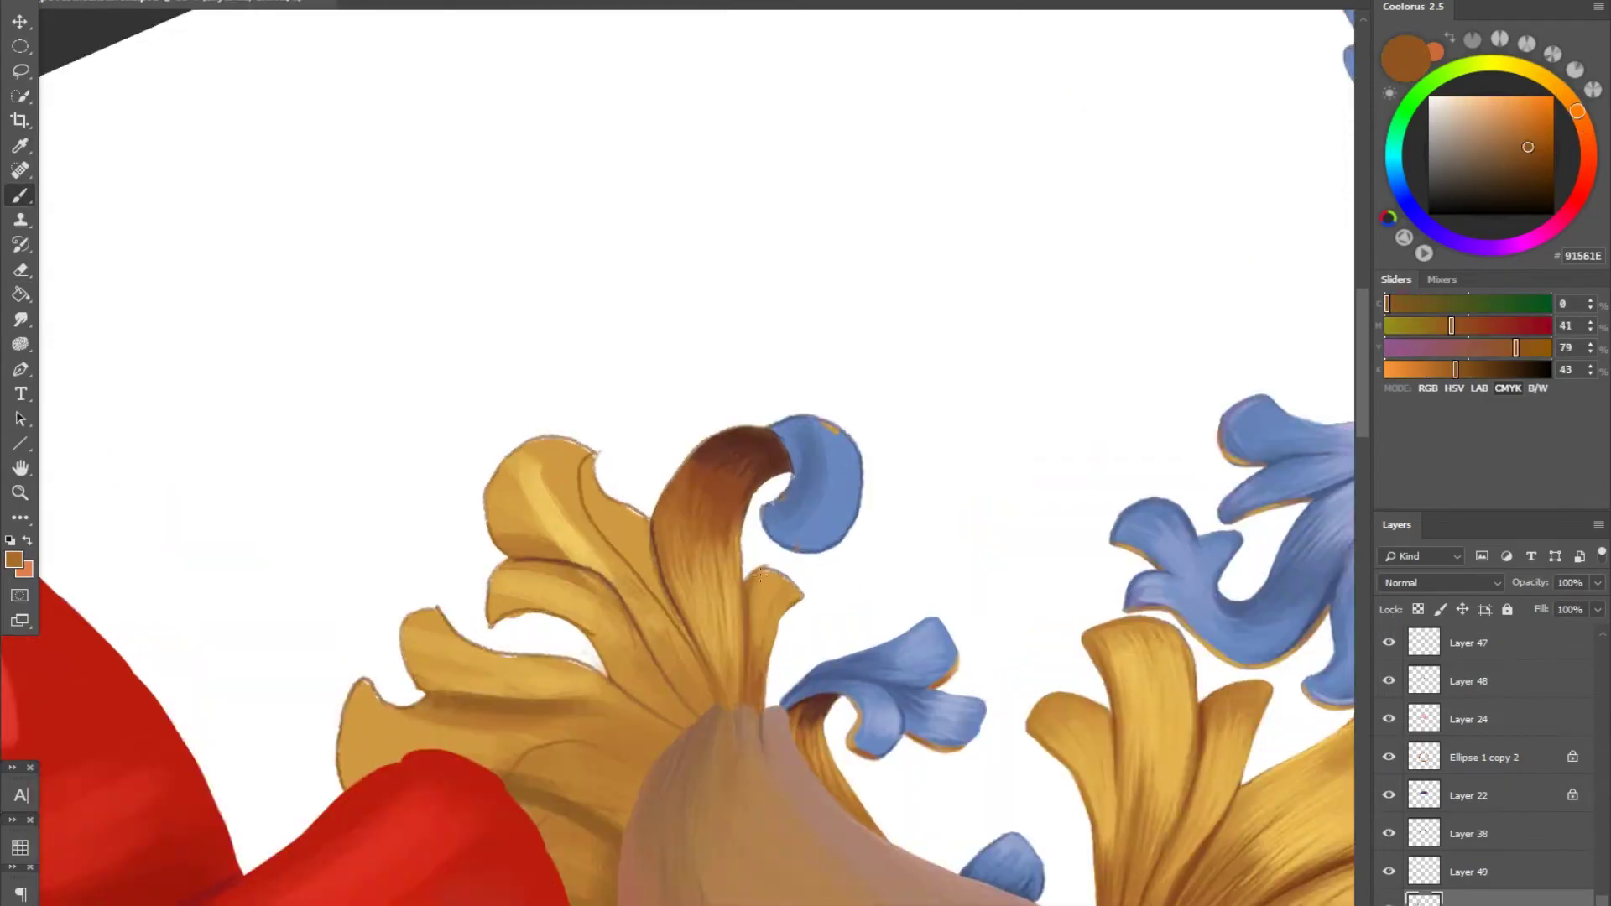
# - Sample golds and the dark brown tip, then repaint the leaf's left edge golden
pyautogui.keyDown('alt'); pyautogui.click(768, 699); pyautogui.keyUp('alt')
pyautogui.press('b')
pyautogui.keyDown('alt'); pyautogui.click(797, 594); pyautogui.keyUp('alt')
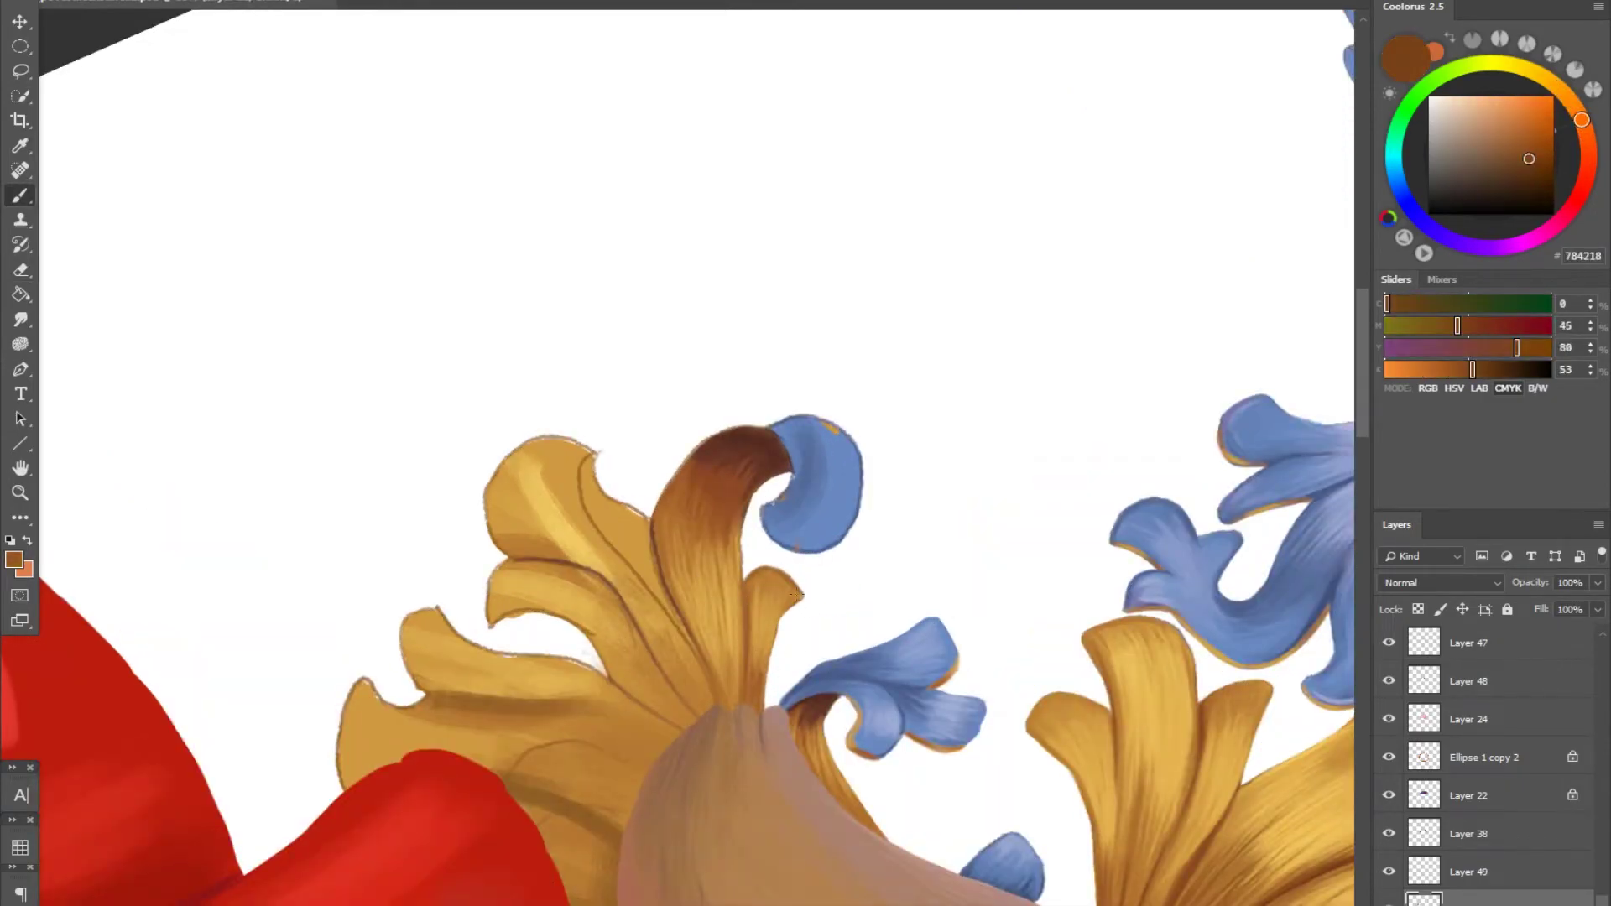
pyautogui.press('b')
pyautogui.keyDown('alt'); pyautogui.click(698, 605); pyautogui.keyUp('alt')
pyautogui.moveTo(688, 502); pyautogui.dragTo(713, 440)
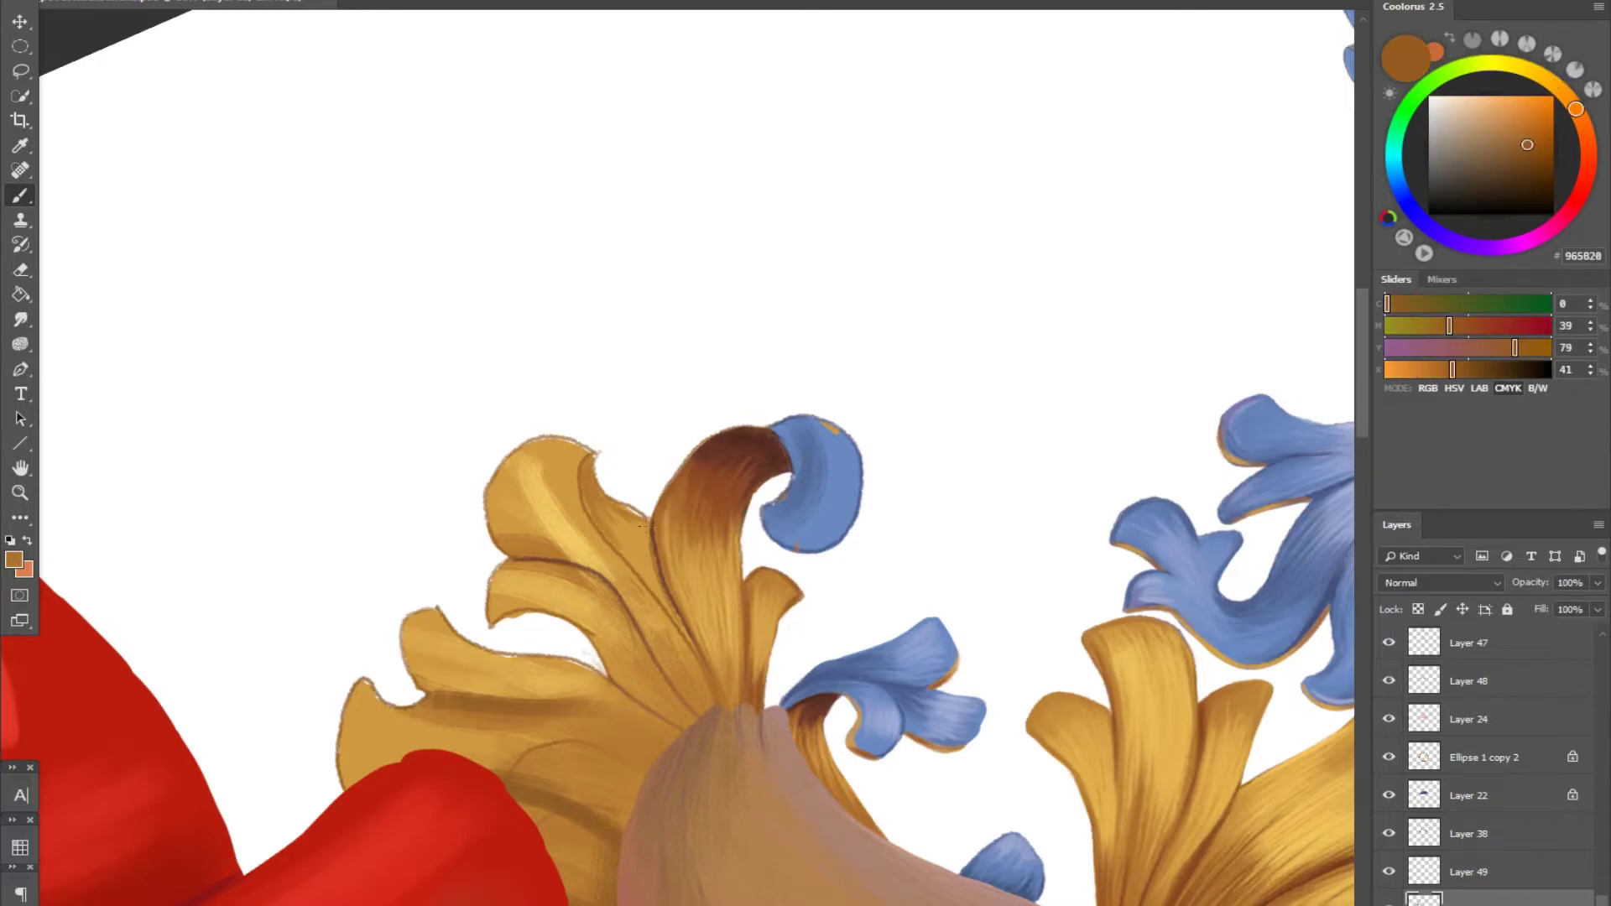
# - Sample blues from the small leaf, adjust the view around the bird, and pick a brown
pyautogui.keyDown('alt'); pyautogui.click(584, 574); pyautogui.keyUp('alt')
pyautogui.keyDown('alt'); pyautogui.click(789, 476); pyautogui.keyUp('alt')
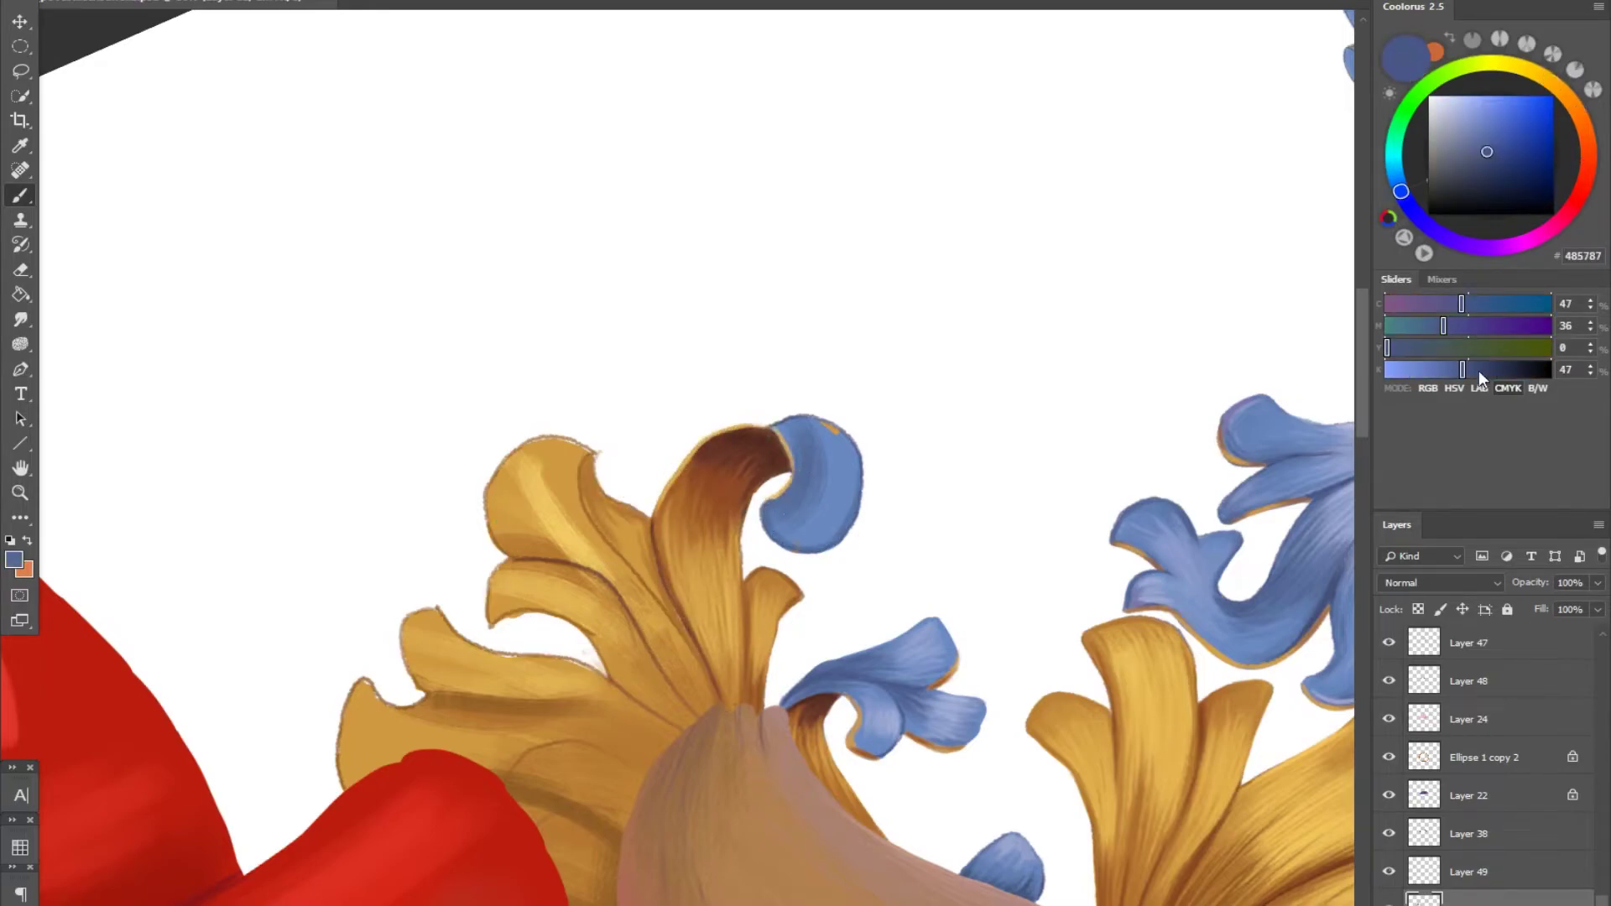
pyautogui.keyDown('alt'); pyautogui.click(890, 723); pyautogui.keyUp('alt')
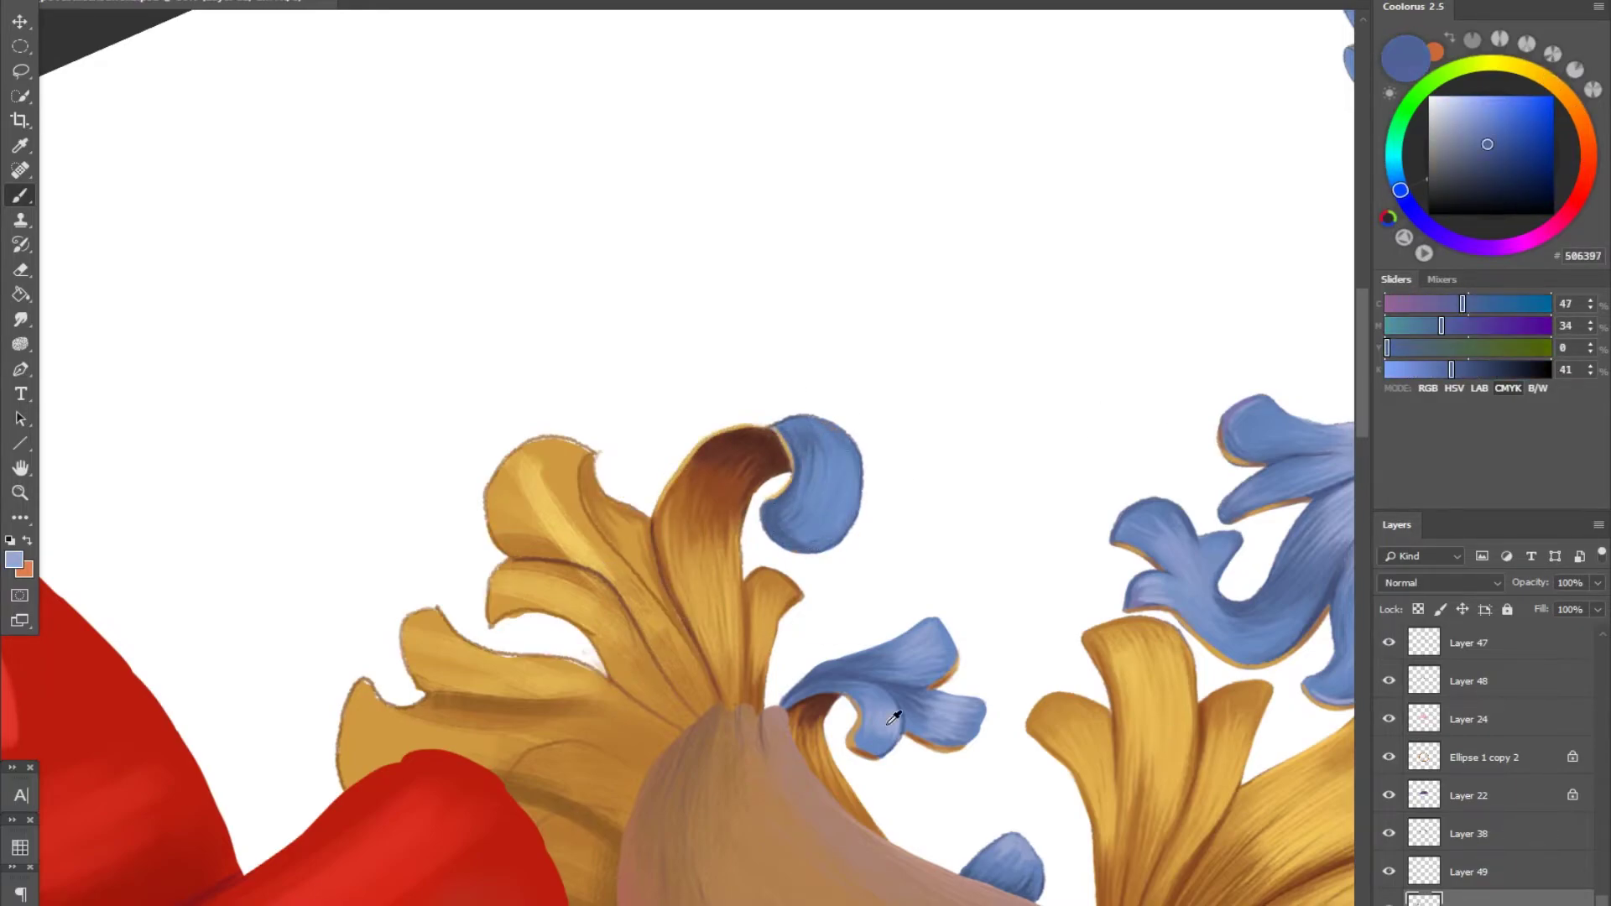
pyautogui.press('h')
pyautogui.moveTo(894, 718)
pyautogui.mouseDown()
pyautogui.moveTo(936, 776)
pyautogui.moveTo(1084, 812)
pyautogui.mouseUp()
pyautogui.press('r')
pyautogui.press('b')
pyautogui.keyDown('alt'); pyautogui.click(704, 110); pyautogui.keyUp('alt')
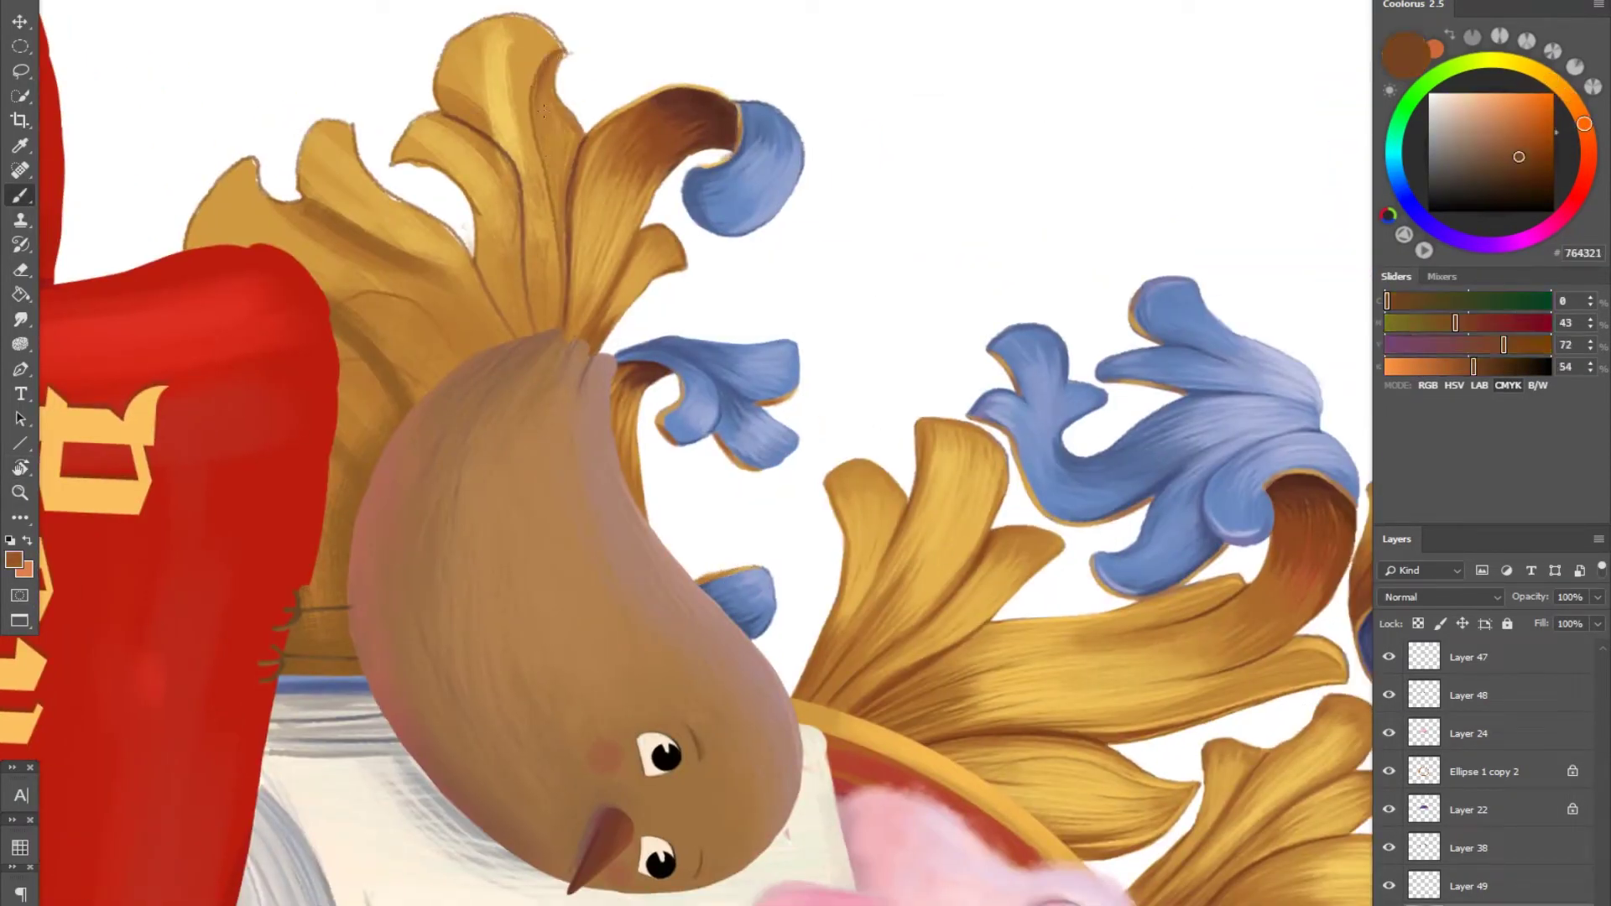
# - Alternately sample light golds and dark browns from the curled leaf and change the brush preset for shading
pyautogui.keyDown('alt'); pyautogui.click(545, 130); pyautogui.keyUp('alt')
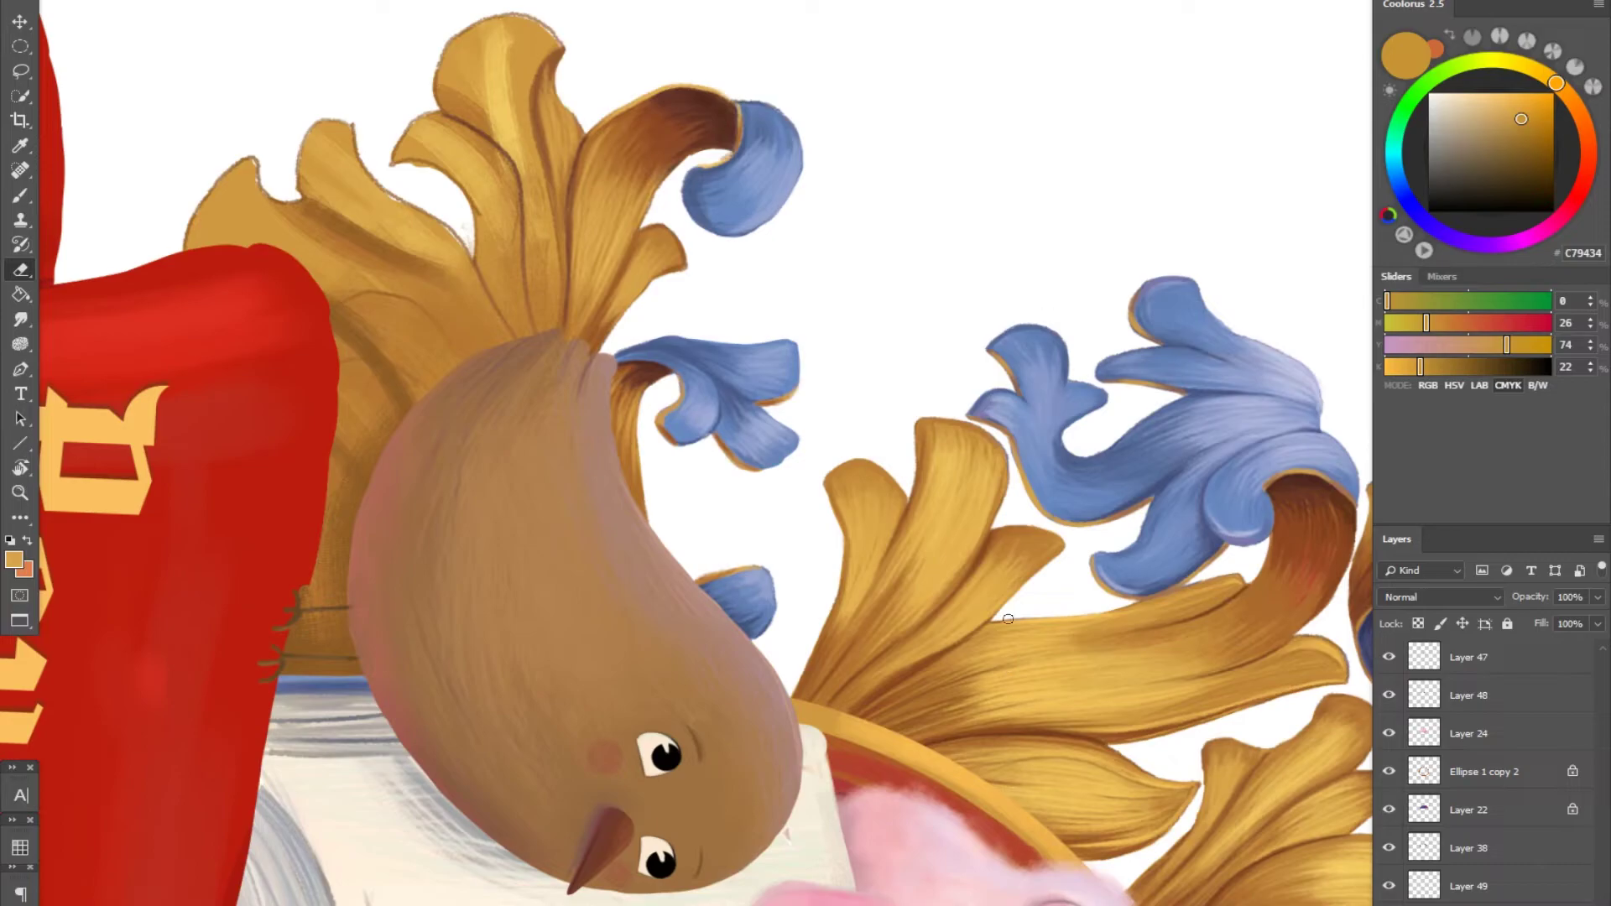
pyautogui.press('b')
pyautogui.moveTo(800, 400); pyautogui.dragTo(888, 768)
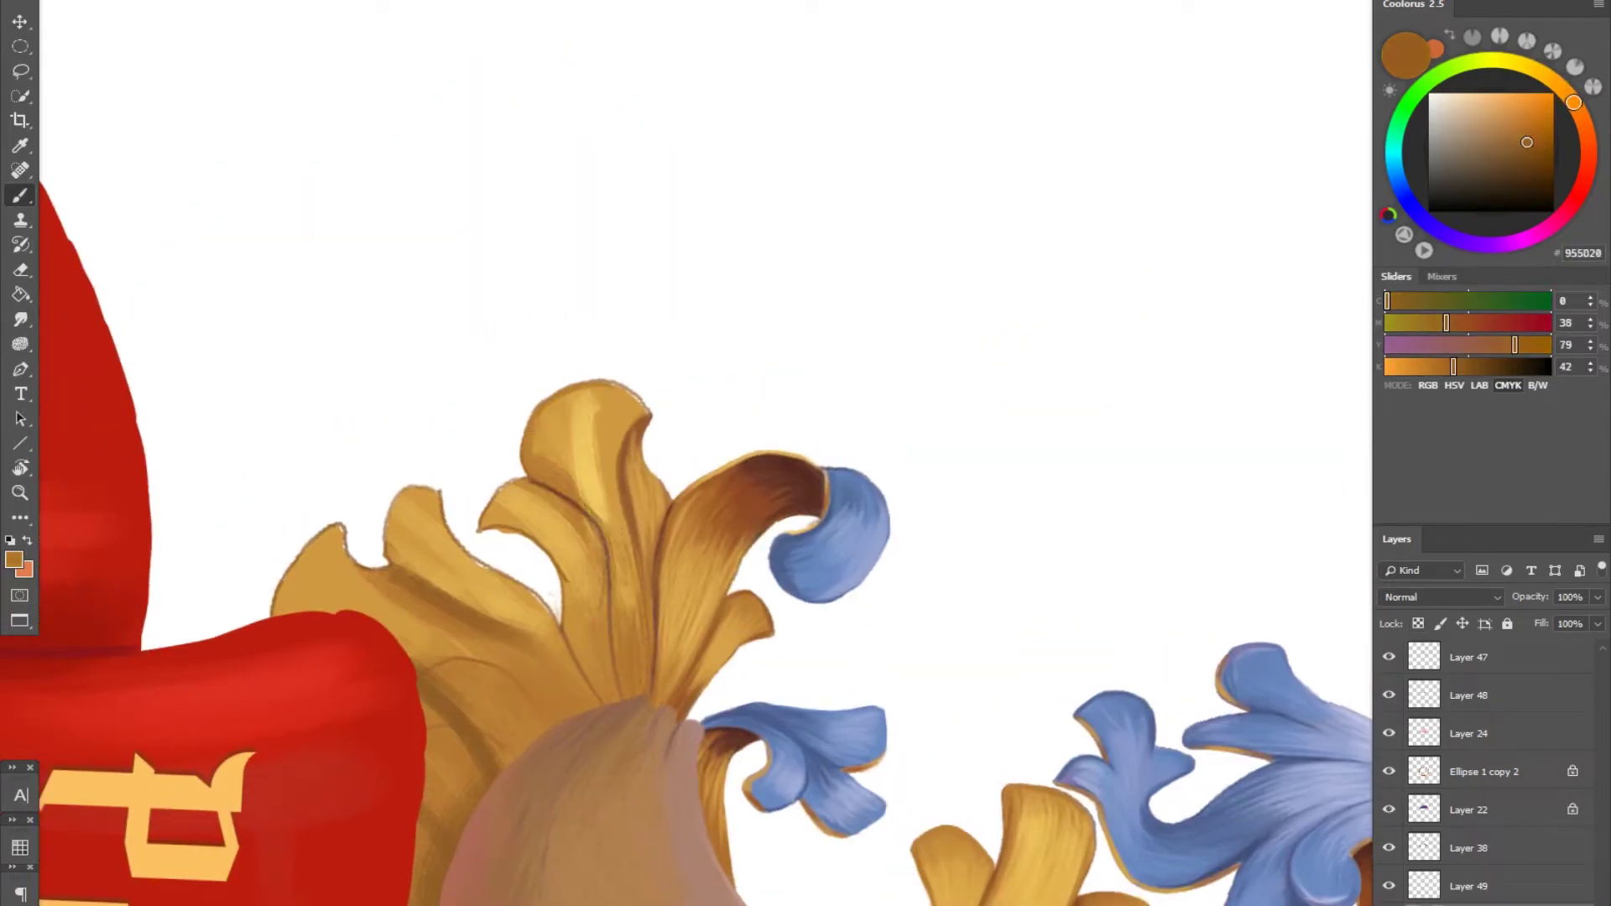
pyautogui.keyDown('alt'); pyautogui.click(549, 437); pyautogui.keyUp('alt')
pyautogui.keyDown('alt'); pyautogui.click(588, 436); pyautogui.keyUp('alt')
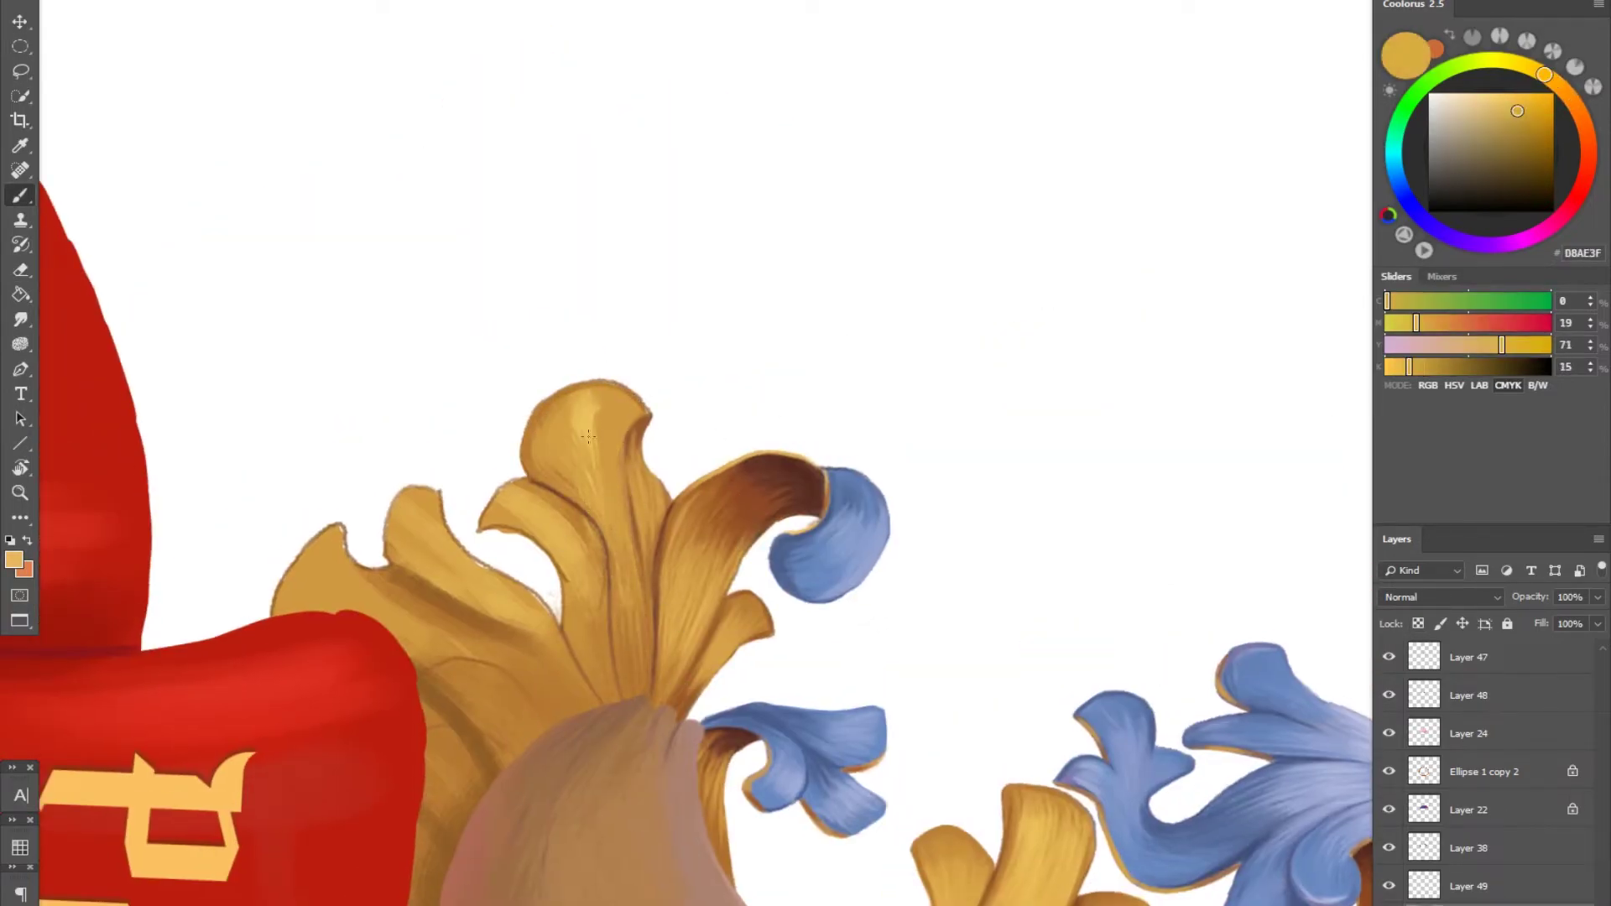
pyautogui.keyDown('alt'); pyautogui.click(628, 391); pyautogui.keyUp('alt')
pyautogui.keyDown('alt'); pyautogui.click(608, 392); pyautogui.keyUp('alt')
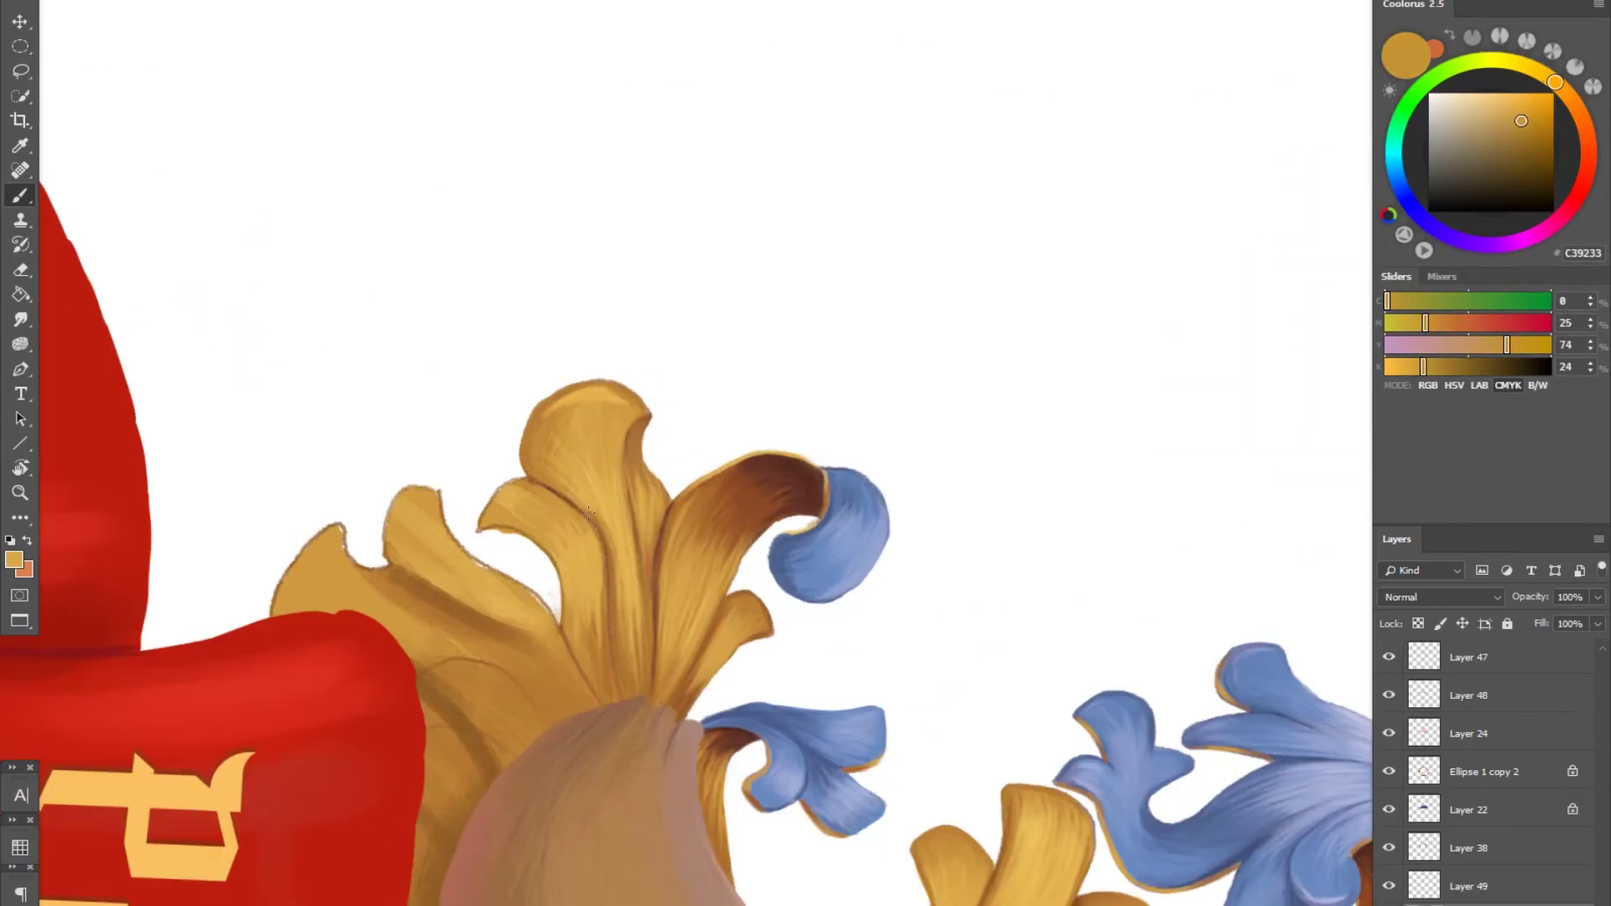
pyautogui.keyDown('alt'); pyautogui.click(508, 619); pyautogui.keyUp('alt')
pyautogui.rightClick(646, 646)
pyautogui.keyDown('alt'); pyautogui.click(601, 680); pyautogui.keyUp('alt')
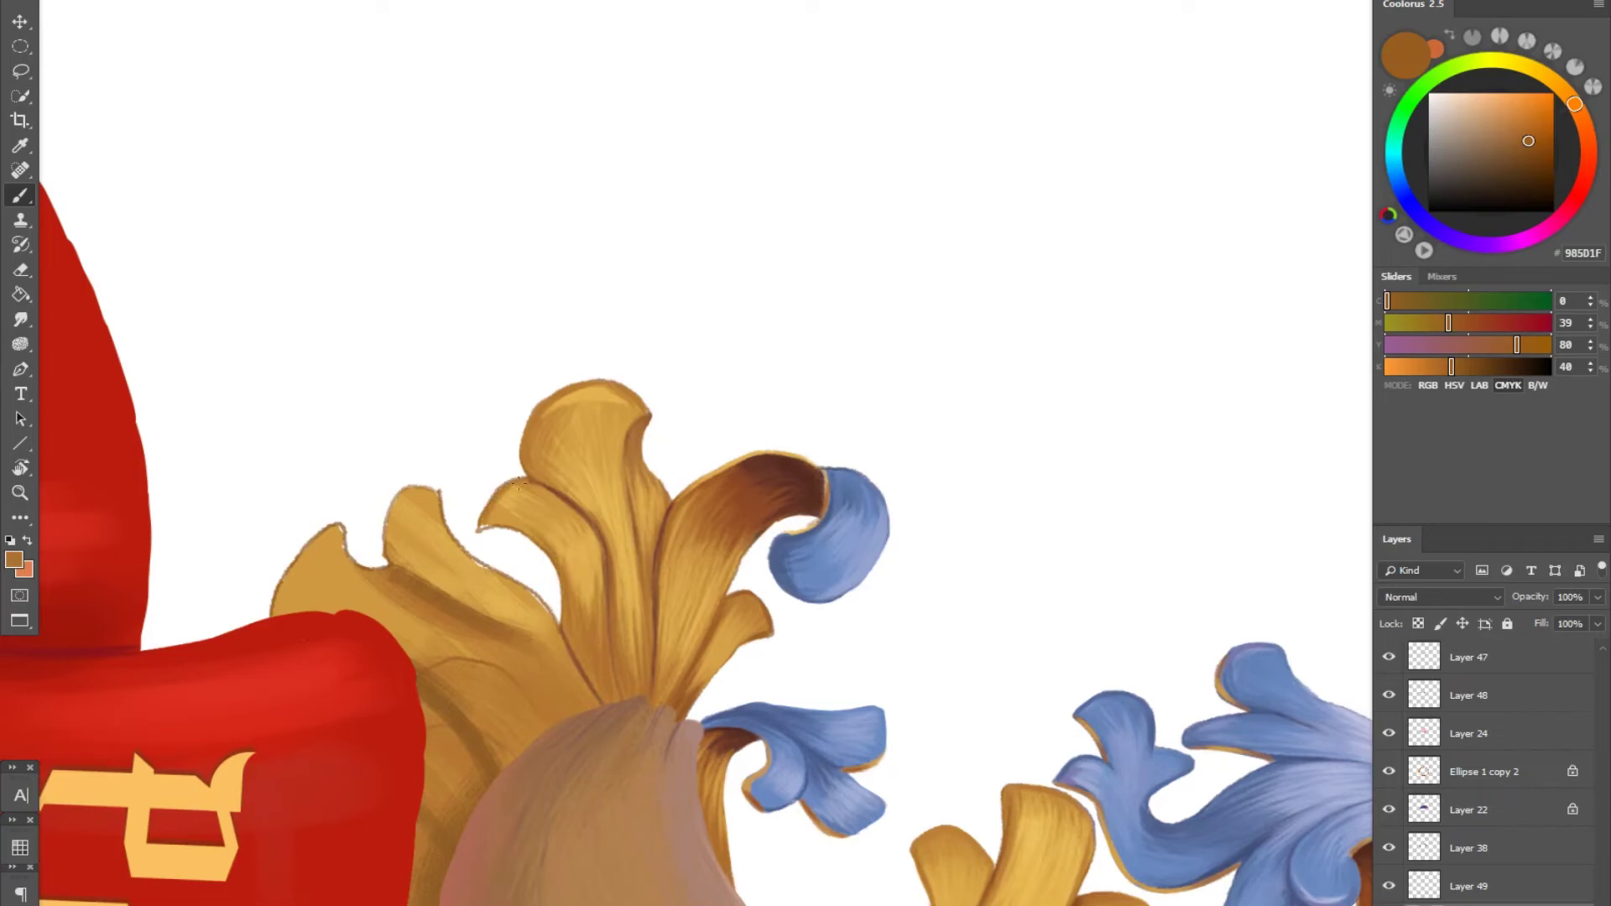
pyautogui.keyDown('alt'); pyautogui.click(566, 539); pyautogui.keyUp('alt')
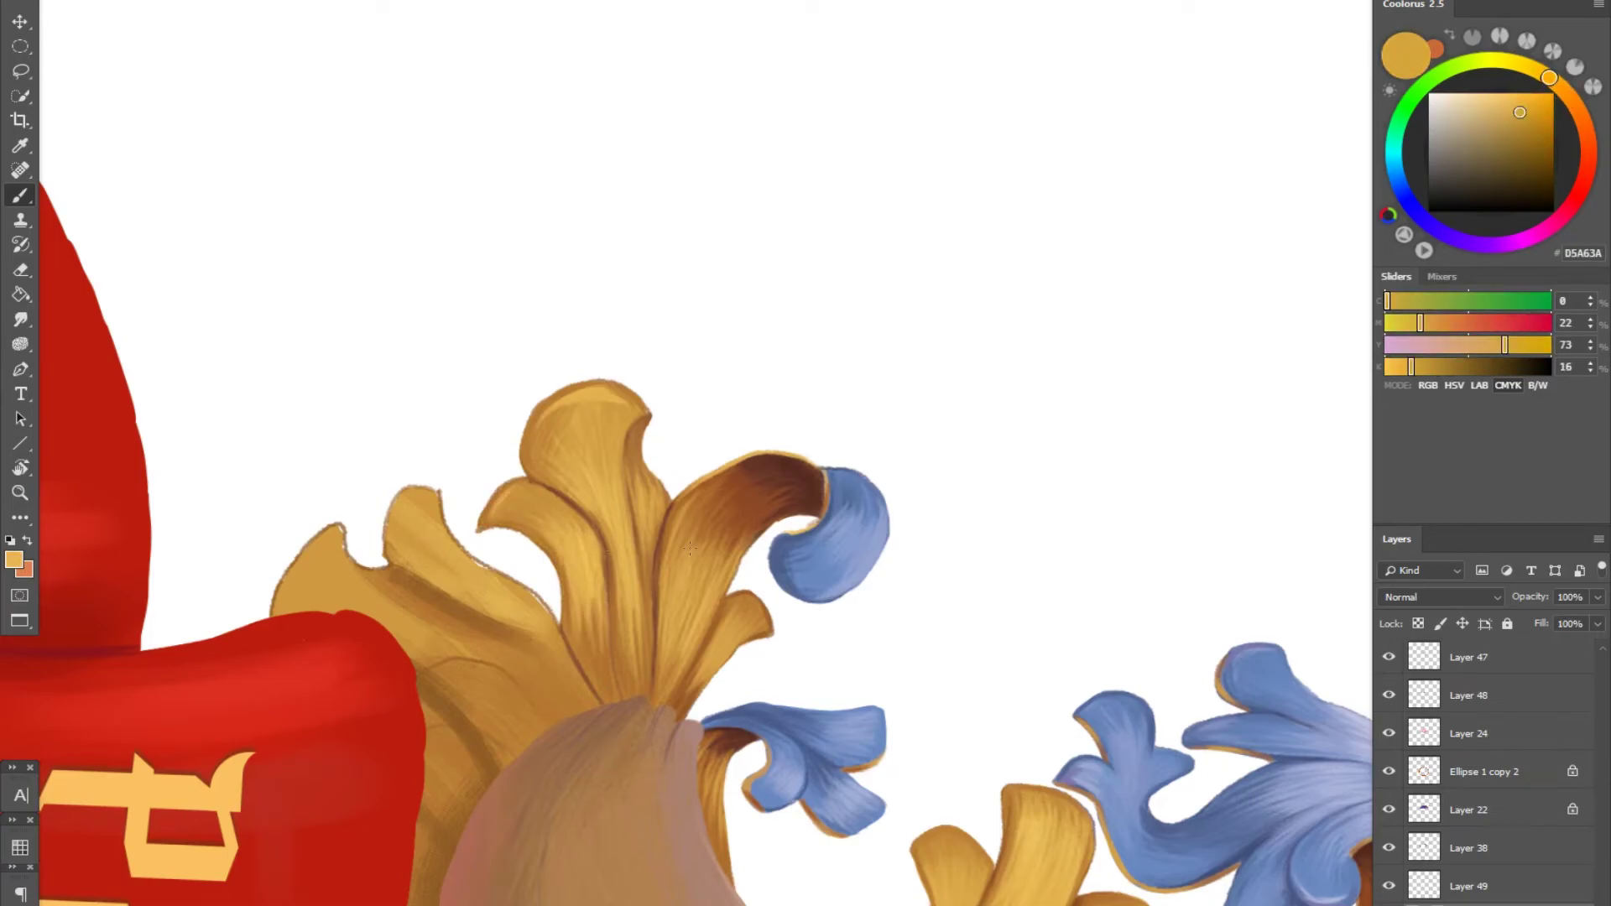